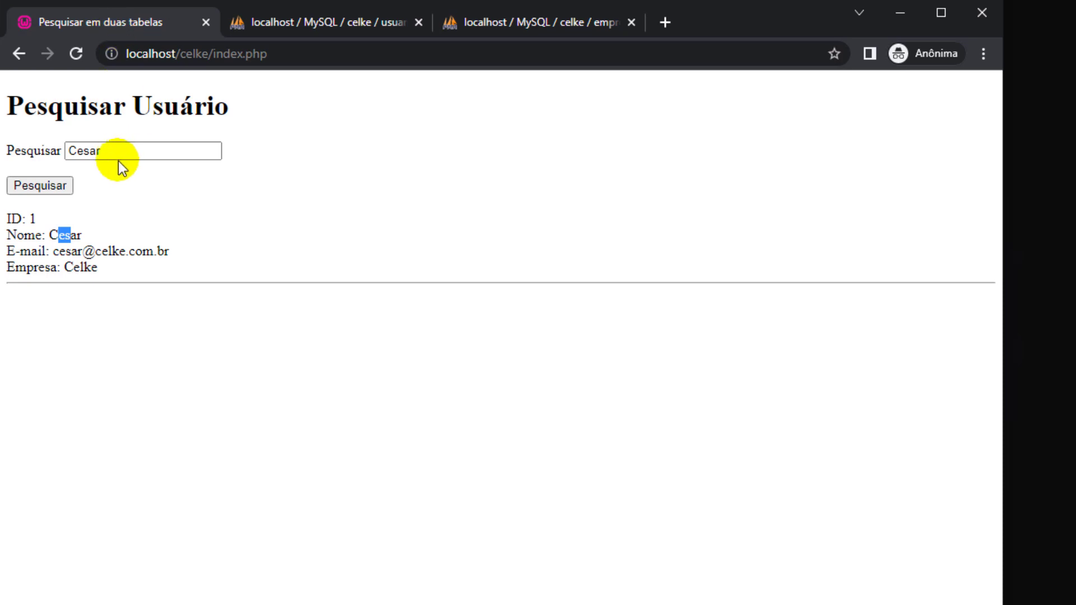
Select the previous search term in the Pesquisar field so it can be replaced.
{"action": "left_click_drag", "start_coordinate": [119, 152], "coordinate": [38, 145]}
Search users for 'b' and highlight the matching letters in results 7, 5 and 4.
{"action": "type", "text": "b"}
{"action": "left_click", "coordinate": [29, 181]}
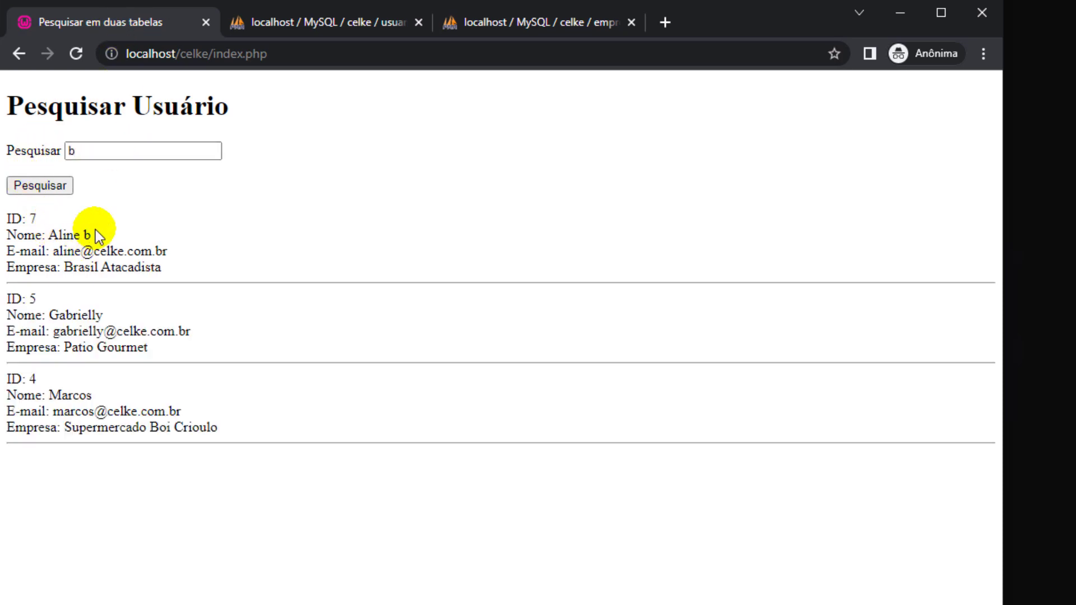
{"action": "left_click_drag", "start_coordinate": [66, 235], "coordinate": [87, 231]}
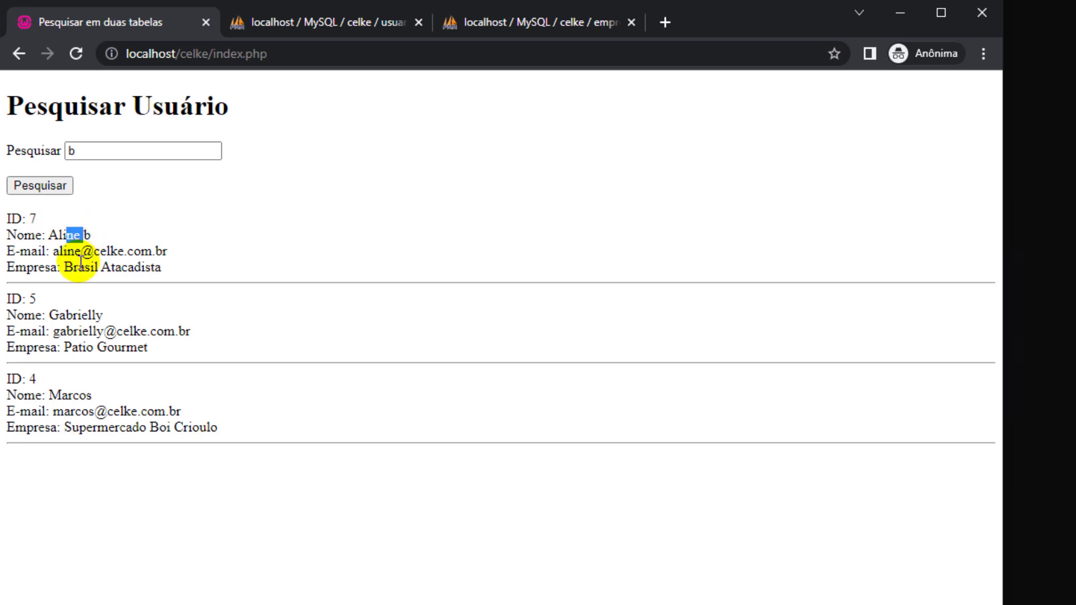
{"action": "left_click_drag", "start_coordinate": [64, 267], "coordinate": [84, 263]}
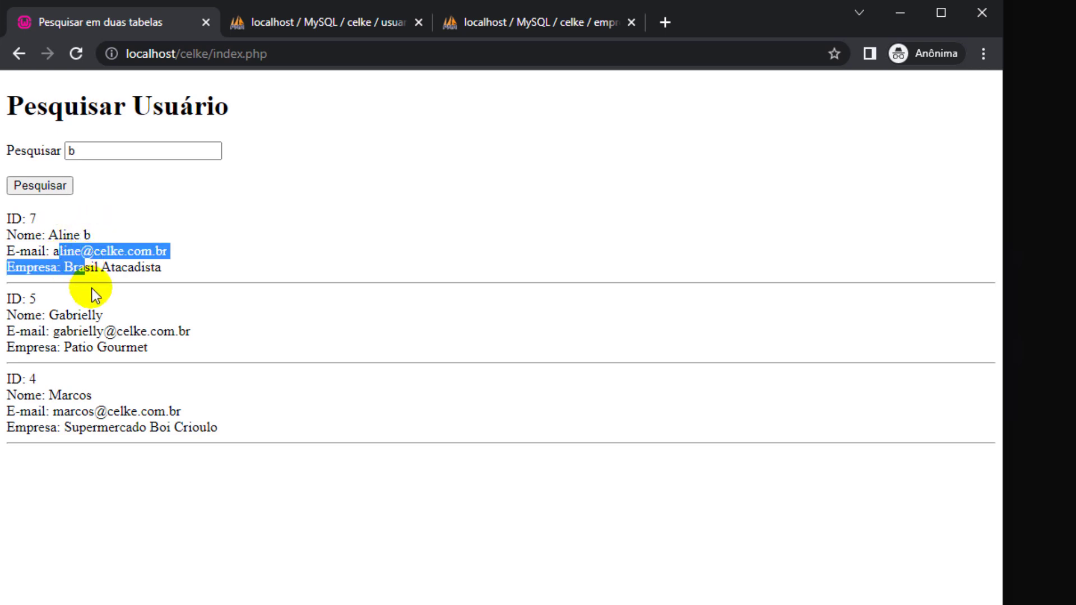
{"action": "left_click", "coordinate": [88, 267]}
{"action": "double_click", "coordinate": [33, 298]}
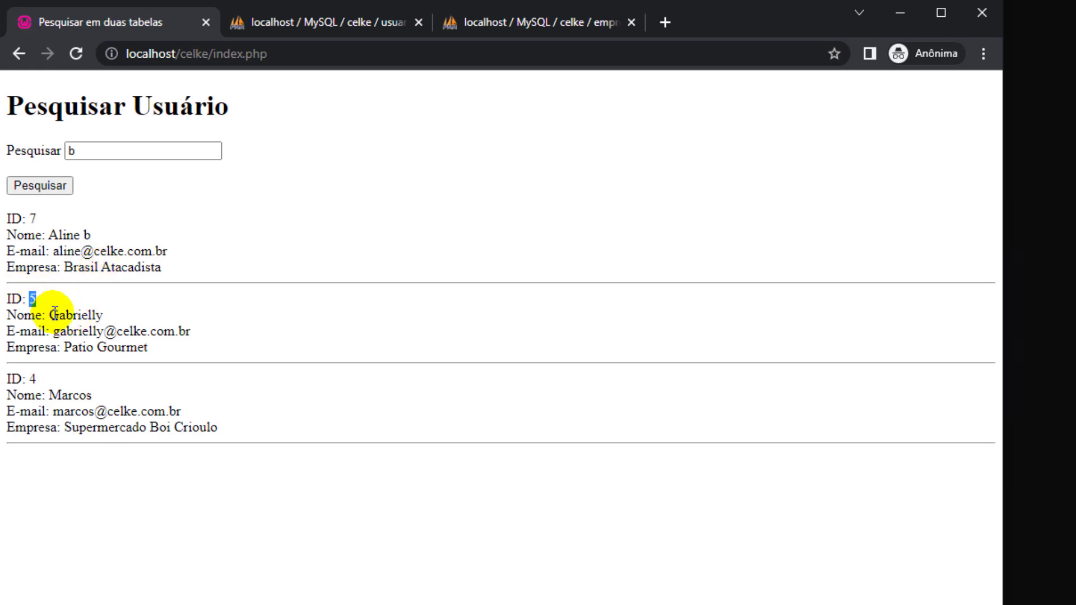
{"action": "left_click_drag", "start_coordinate": [65, 314], "coordinate": [110, 348]}
{"action": "left_click", "coordinate": [106, 344]}
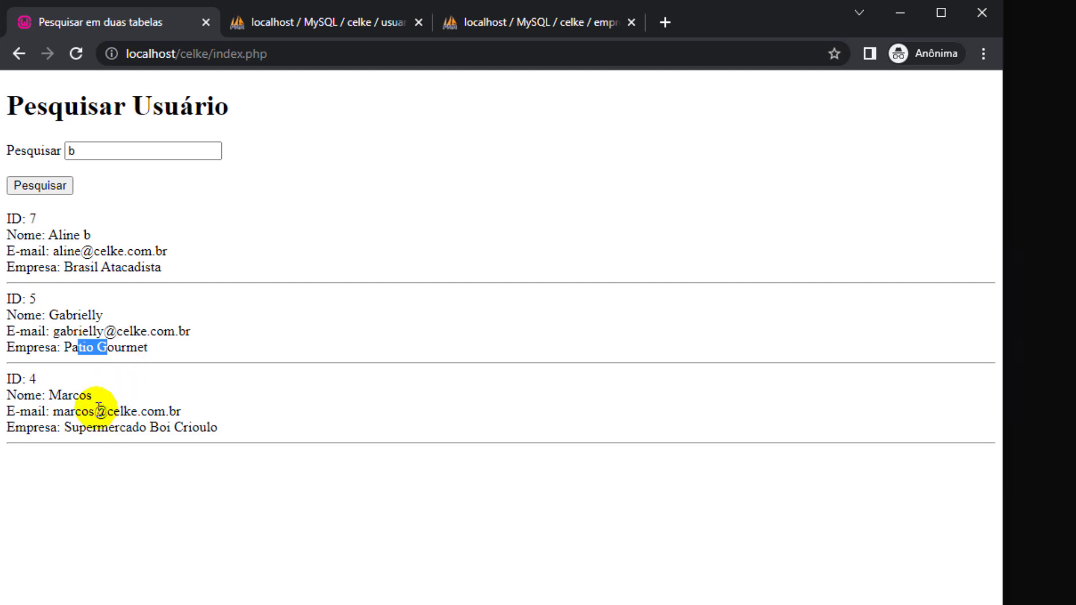
{"action": "left_click_drag", "start_coordinate": [62, 394], "coordinate": [87, 388]}
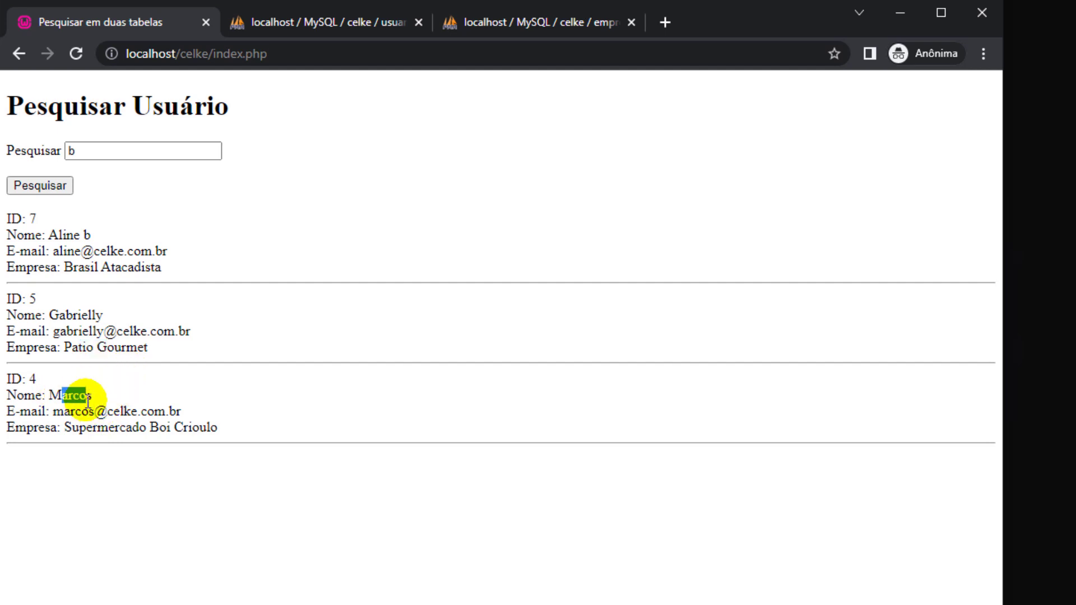
{"action": "left_click_drag", "start_coordinate": [138, 427], "coordinate": [162, 427]}
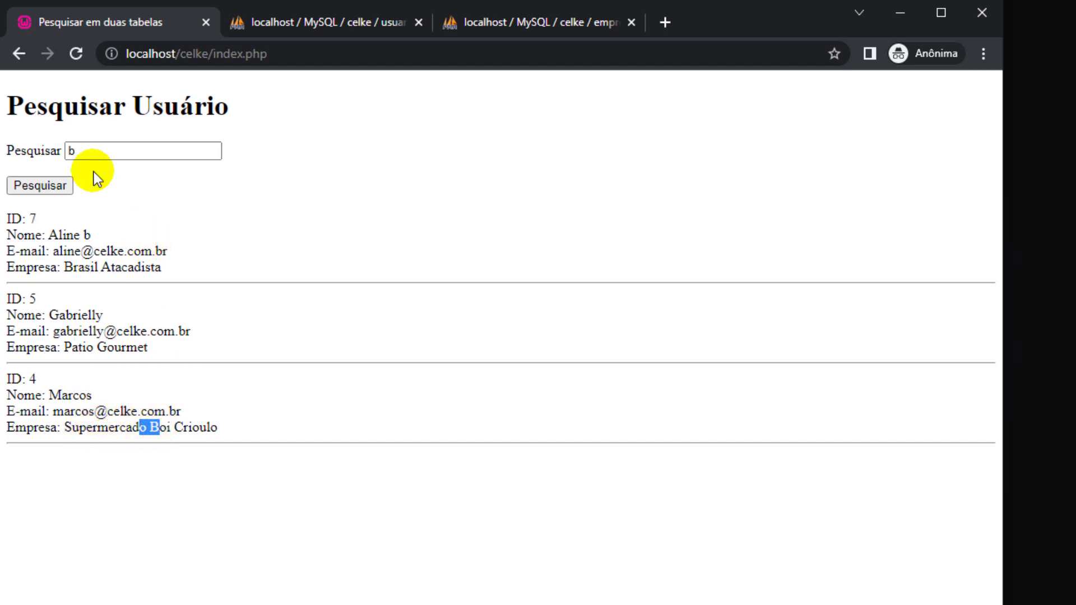
Search for 'casa' and highlight the resulting no-user-found error message.
{"action": "left_click", "coordinate": [81, 152]}
{"action": "left_click_drag", "start_coordinate": [81, 151], "coordinate": [63, 152]}
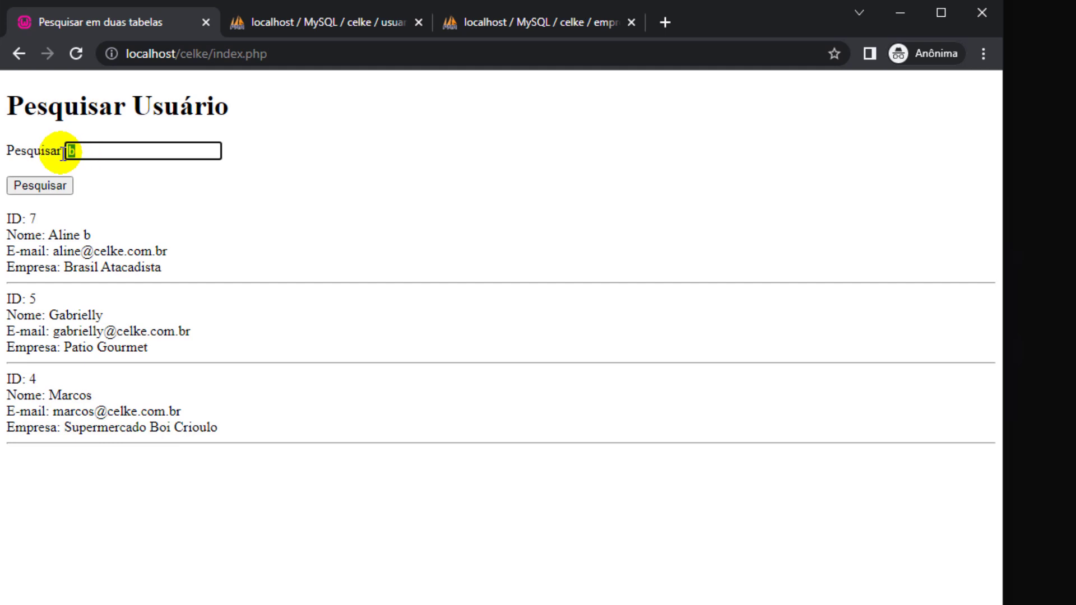
{"action": "type", "text": "casas"}
{"action": "key", "text": "BackSpace"}
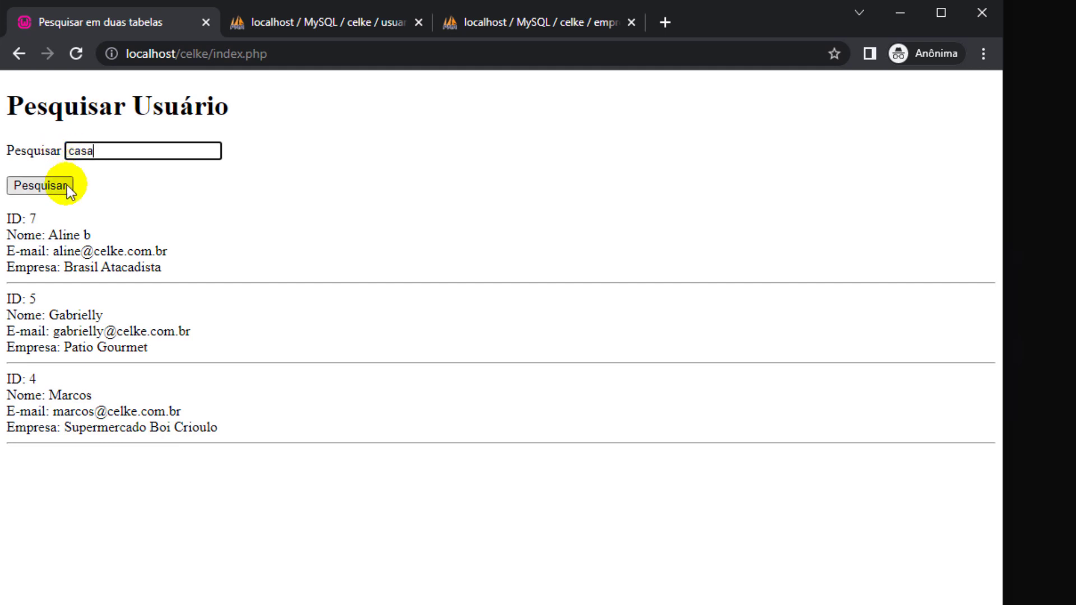
{"action": "left_click", "coordinate": [45, 187]}
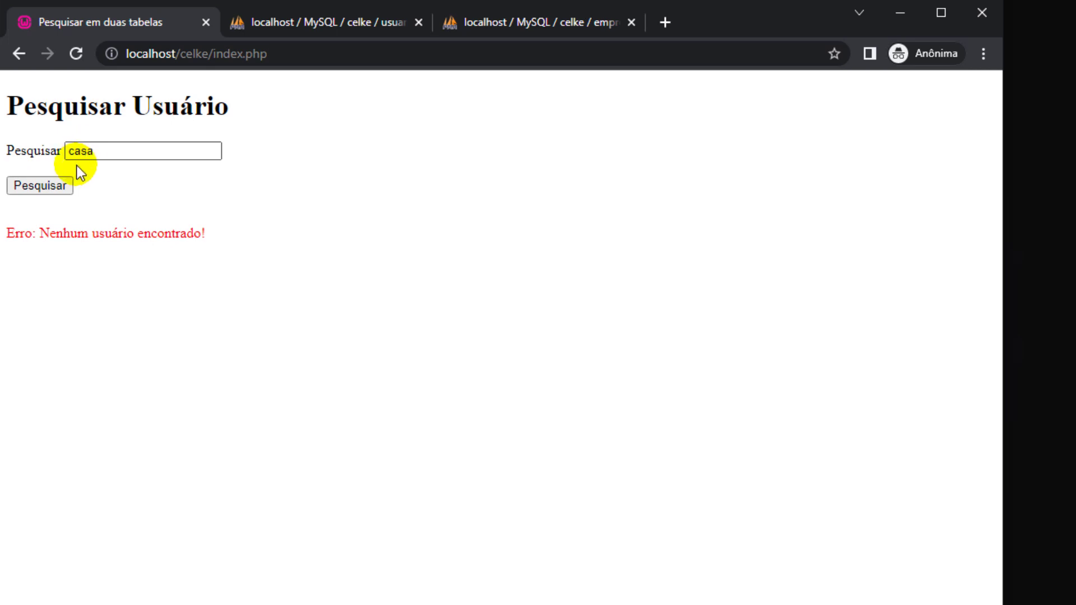
{"action": "left_click_drag", "start_coordinate": [47, 235], "coordinate": [106, 207]}
Replace the term with 'b' and run the search again.
{"action": "left_click_drag", "start_coordinate": [96, 150], "coordinate": [67, 151]}
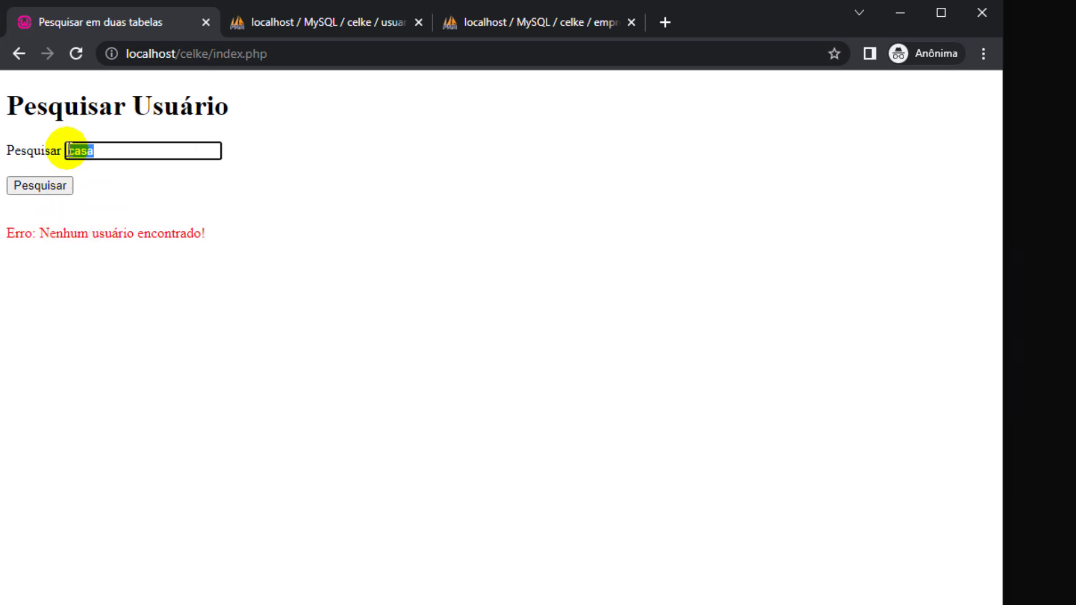
{"action": "type", "text": "b"}
{"action": "left_click", "coordinate": [56, 183]}
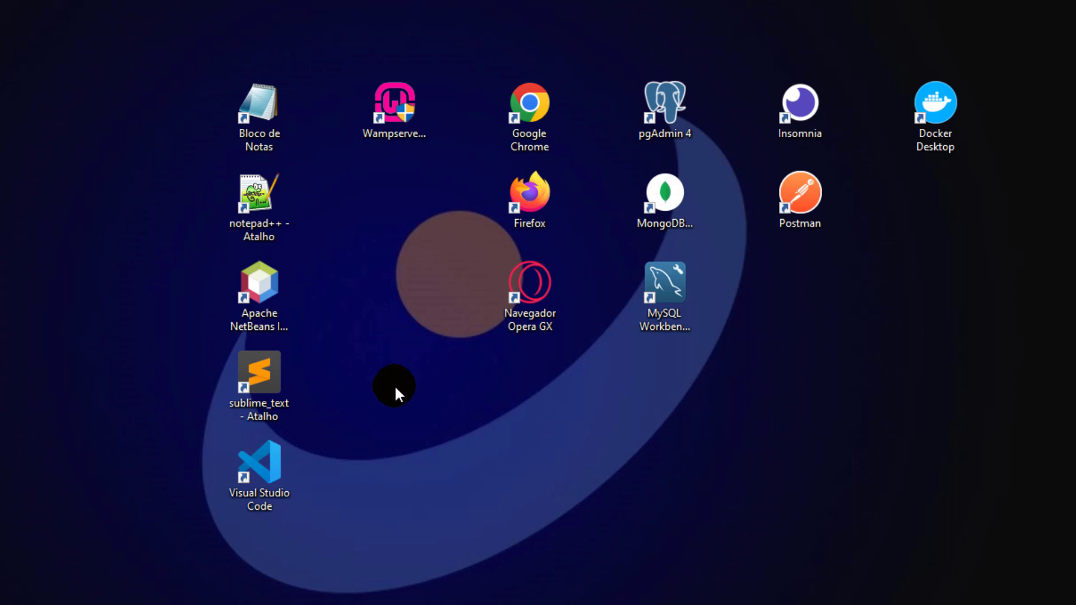
Point out the Wampserver64, Visual Studio Code and Chrome desktop shortcuts, then bring up the celke folder.
{"action": "left_click", "coordinate": [407, 141]}
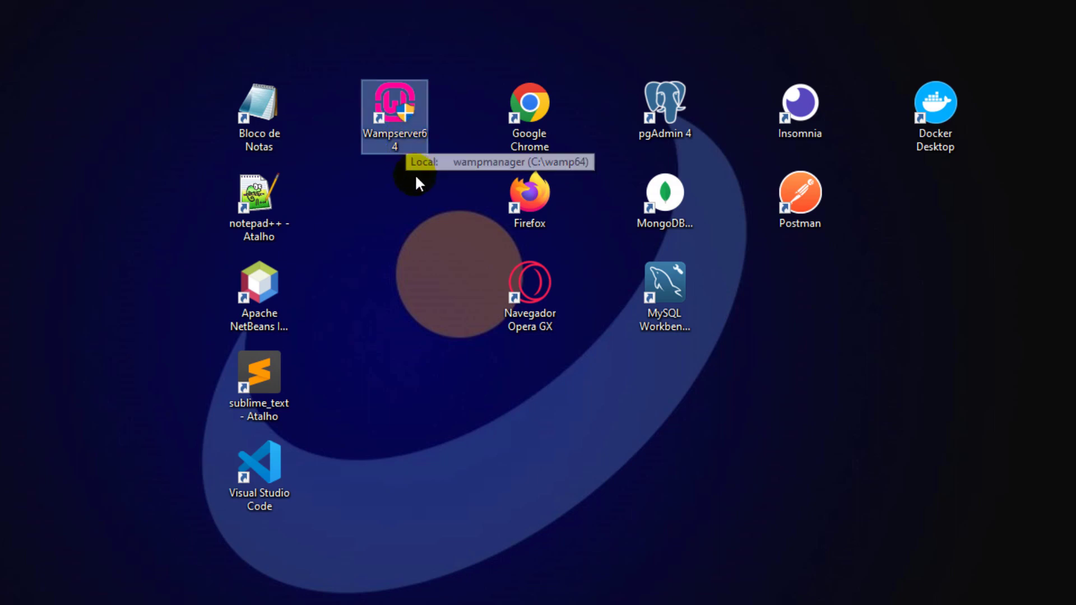
{"action": "left_click", "coordinate": [263, 453]}
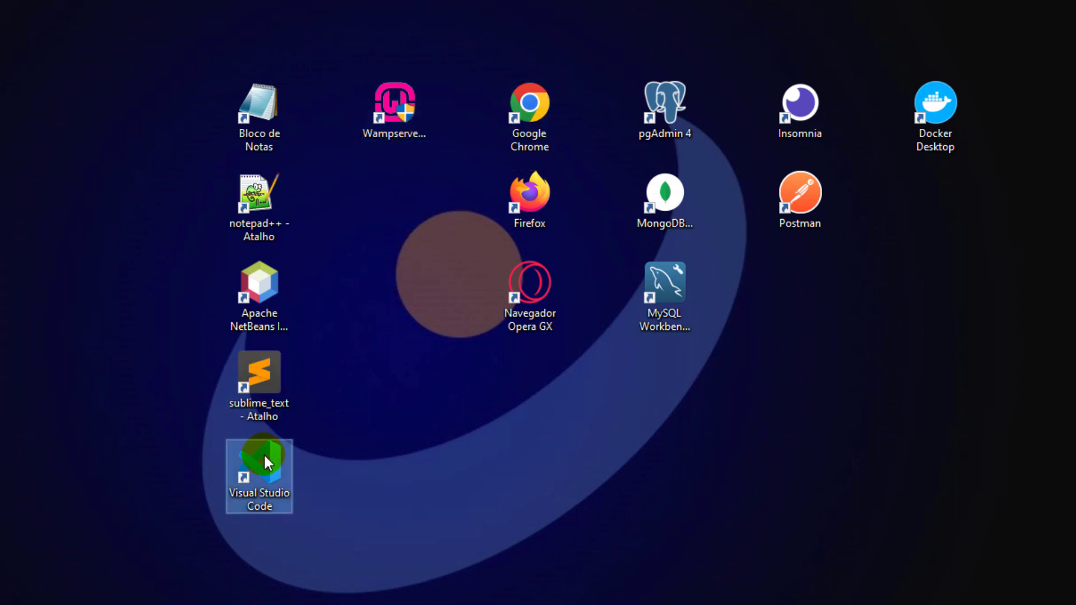
{"action": "left_click", "coordinate": [540, 131]}
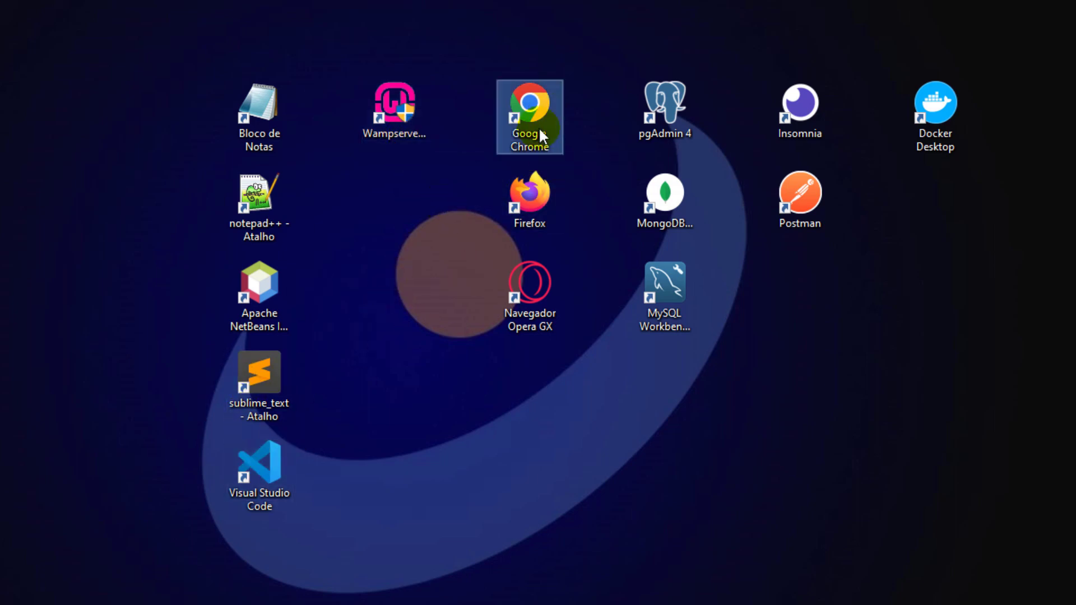
{"action": "left_click", "coordinate": [386, 133]}
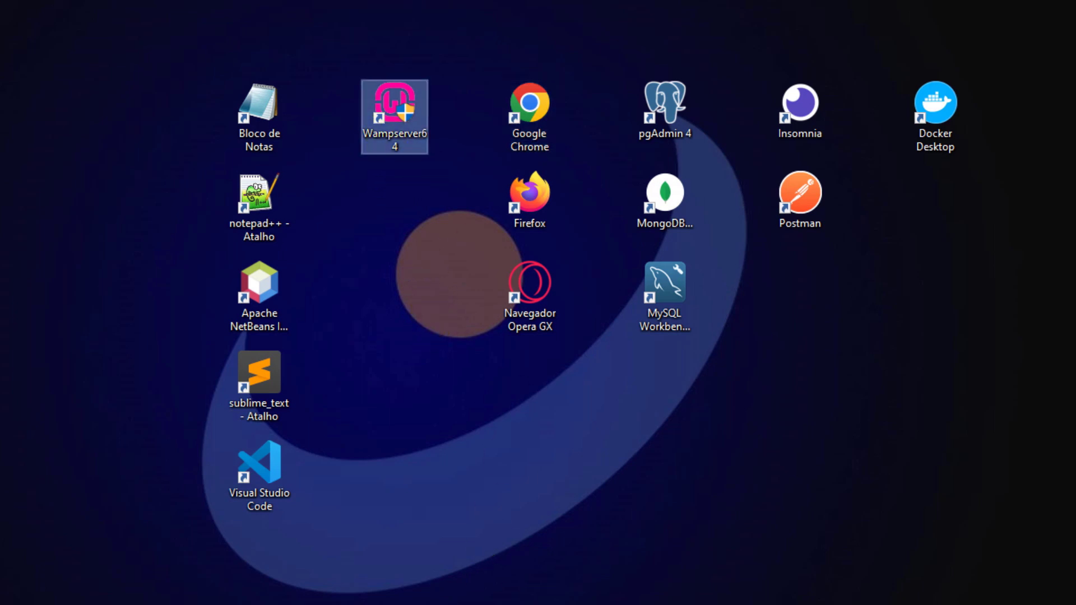
{"action": "left_click", "coordinate": [343, 602]}
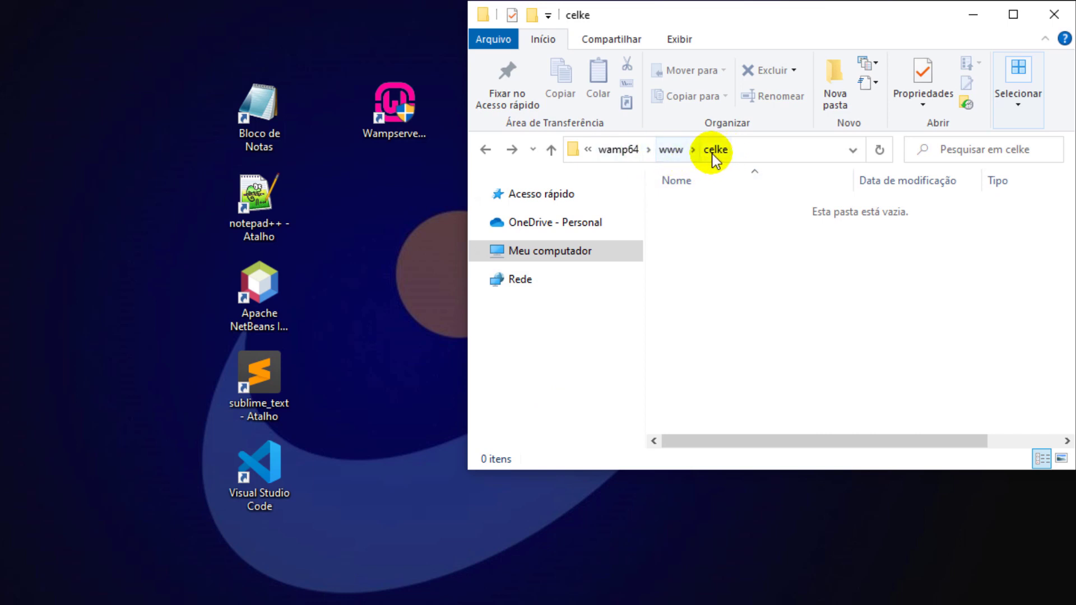
Show the path C:\wamp64\www\celke, point out each part, and launch Visual Studio Code.
{"action": "left_click", "coordinate": [759, 155]}
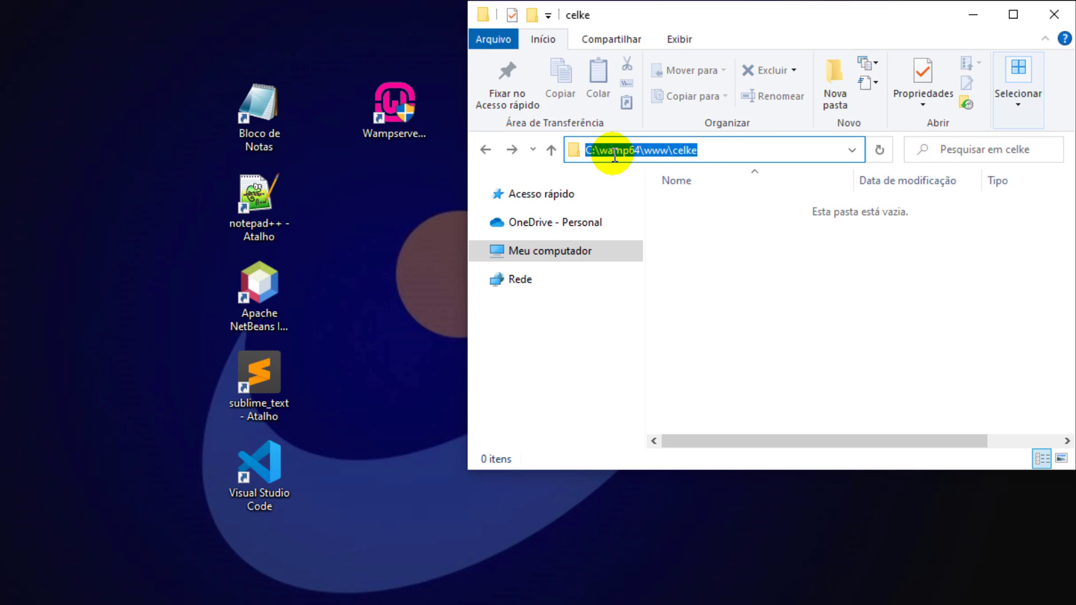
{"action": "left_click", "coordinate": [615, 155]}
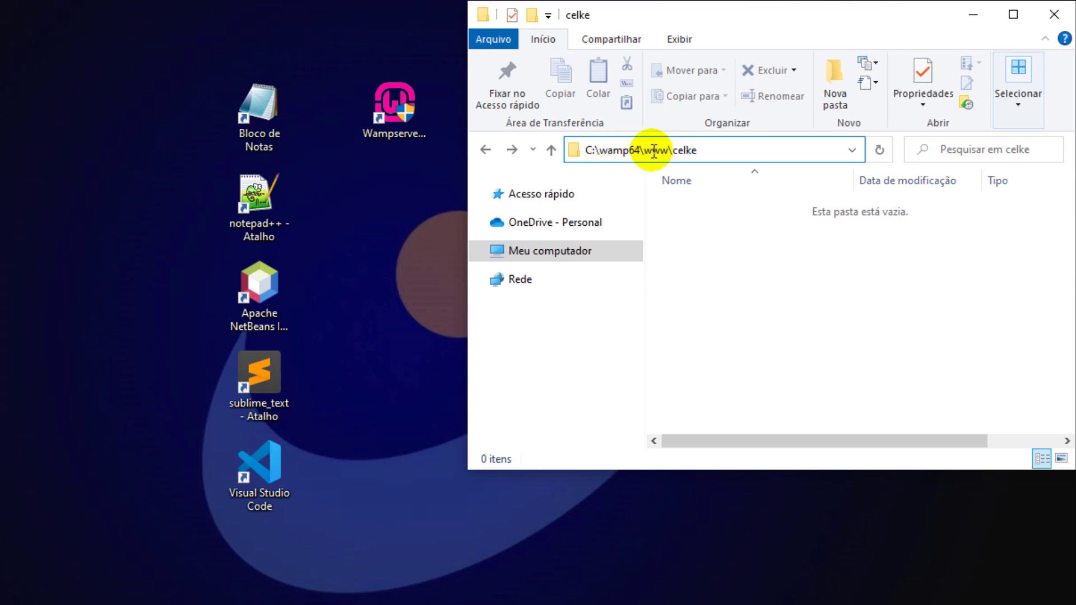
{"action": "left_click_drag", "start_coordinate": [651, 153], "coordinate": [712, 155]}
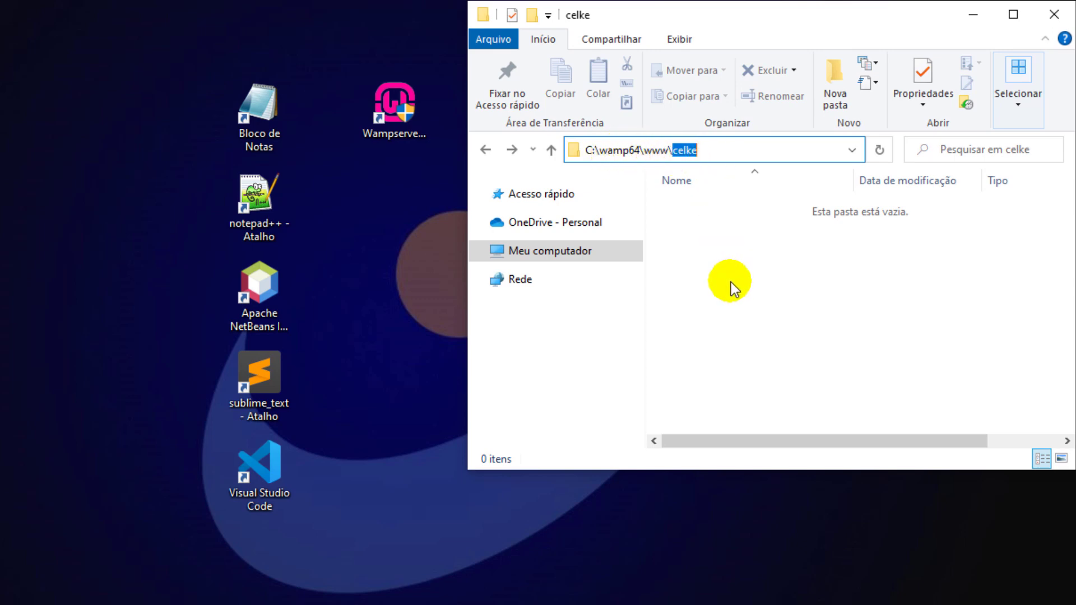
{"action": "left_click", "coordinate": [731, 281]}
{"action": "left_click", "coordinate": [277, 466]}
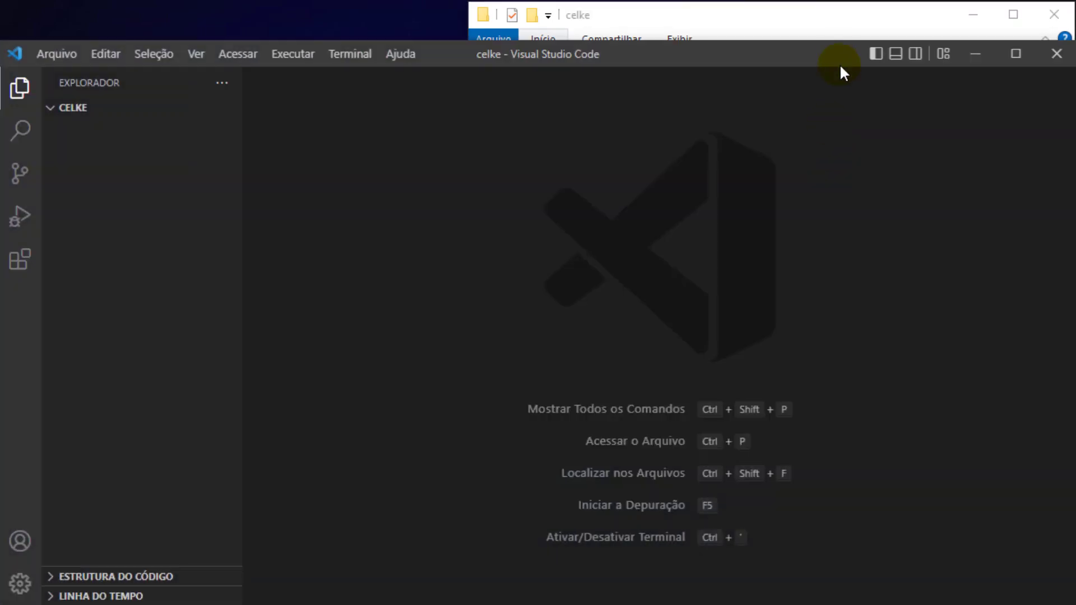
Load the celke folder in VS Code, create index.php, then minimise VS Code and File Explorer.
{"action": "left_click", "coordinate": [784, 37]}
{"action": "left_click_drag", "start_coordinate": [710, 148], "coordinate": [373, 188]}
{"action": "left_click", "coordinate": [168, 110]}
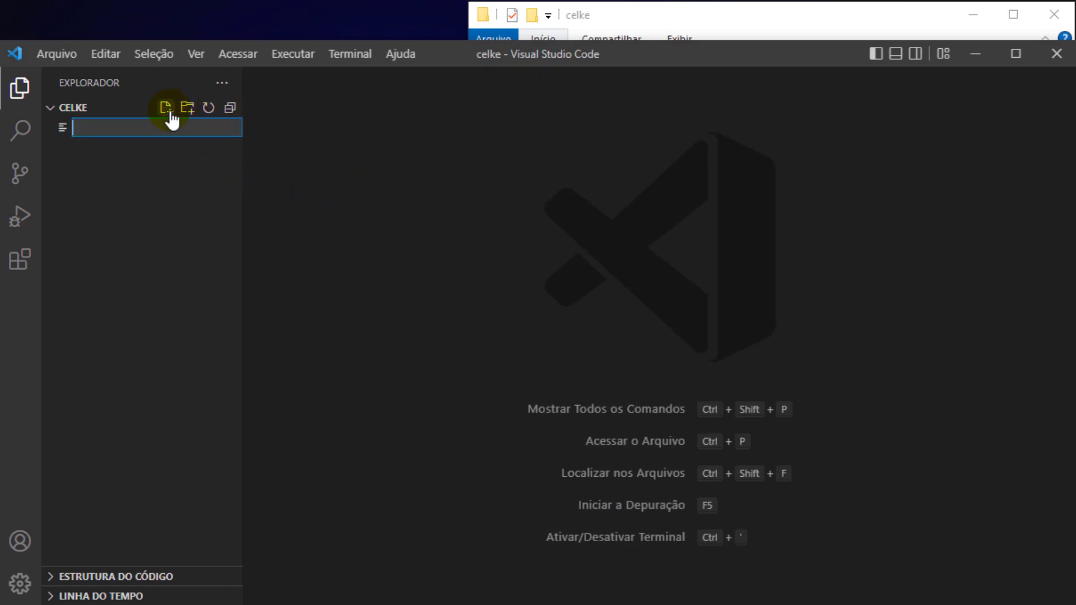
{"action": "type", "text": "ind"}
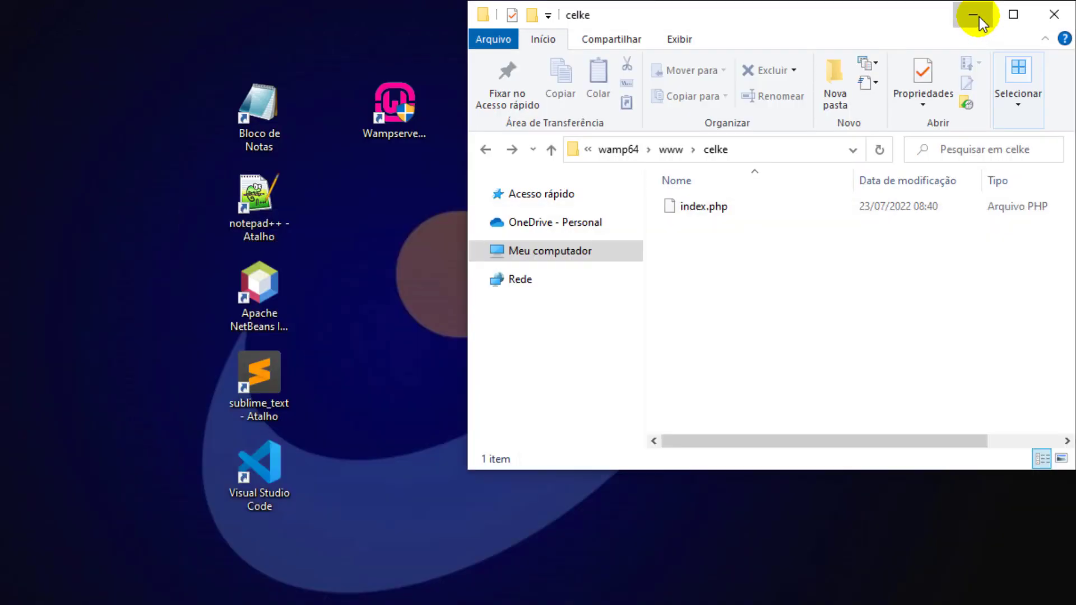
{"action": "left_click", "coordinate": [980, 17]}
{"action": "left_click", "coordinate": [415, 133]}
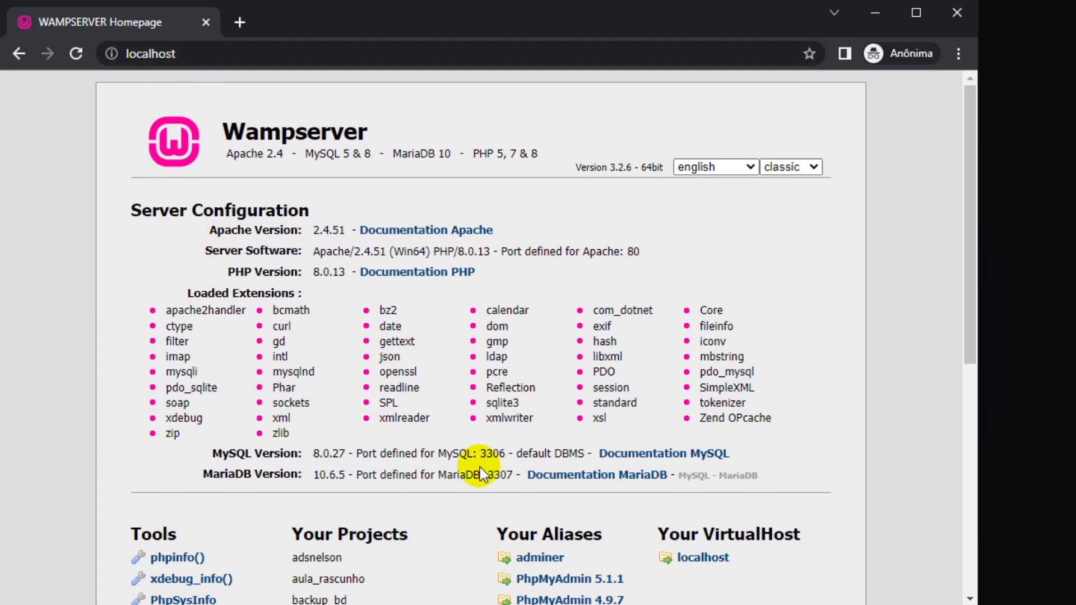
Open phpMyAdmin 5.1.1 in a new tab and log in as root on the MySQL server.
{"action": "left_click", "coordinate": [555, 583]}
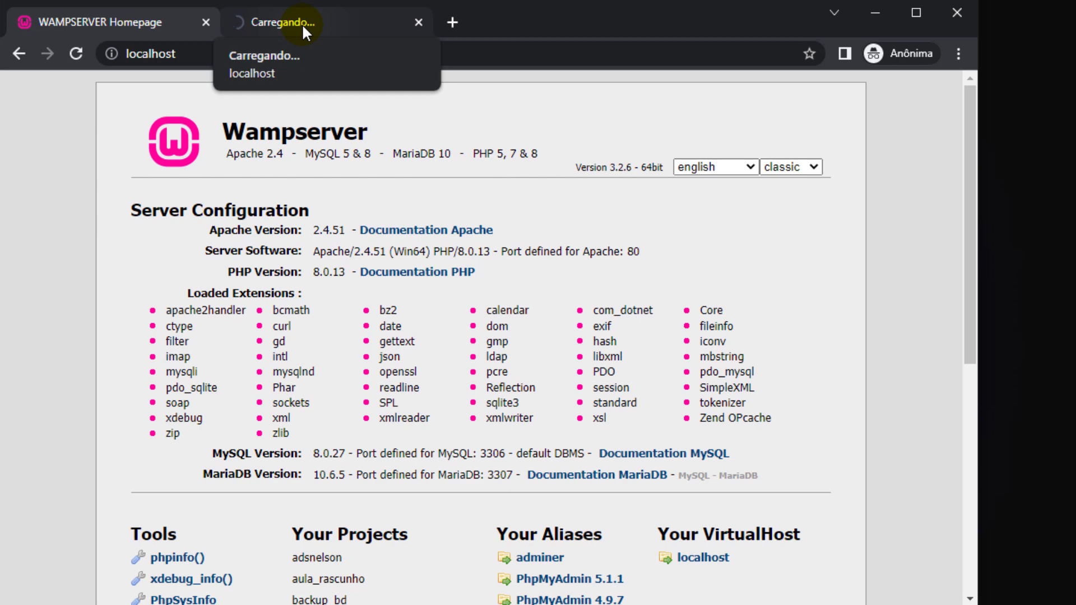
{"action": "left_click", "coordinate": [304, 28]}
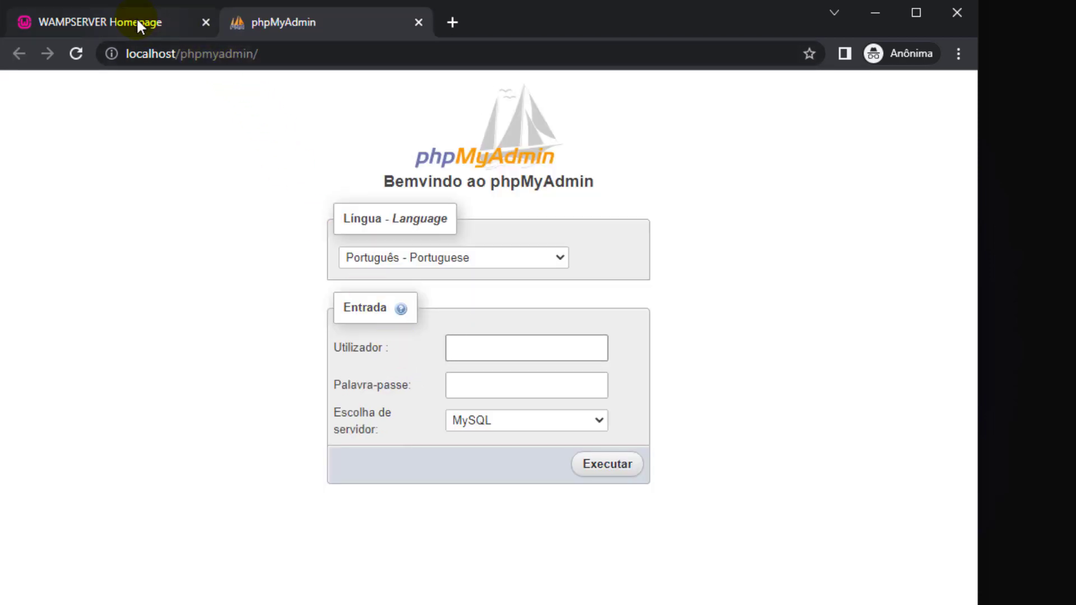
{"action": "type", "text": "root"}
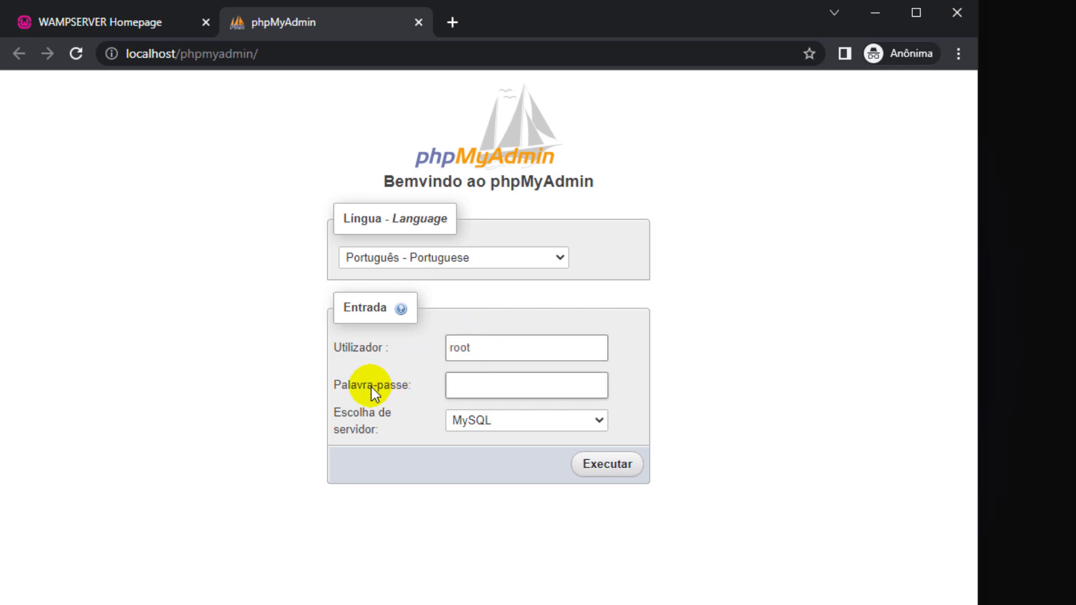
{"action": "left_click", "coordinate": [455, 425]}
{"action": "left_click", "coordinate": [456, 425]}
{"action": "left_click", "coordinate": [592, 463]}
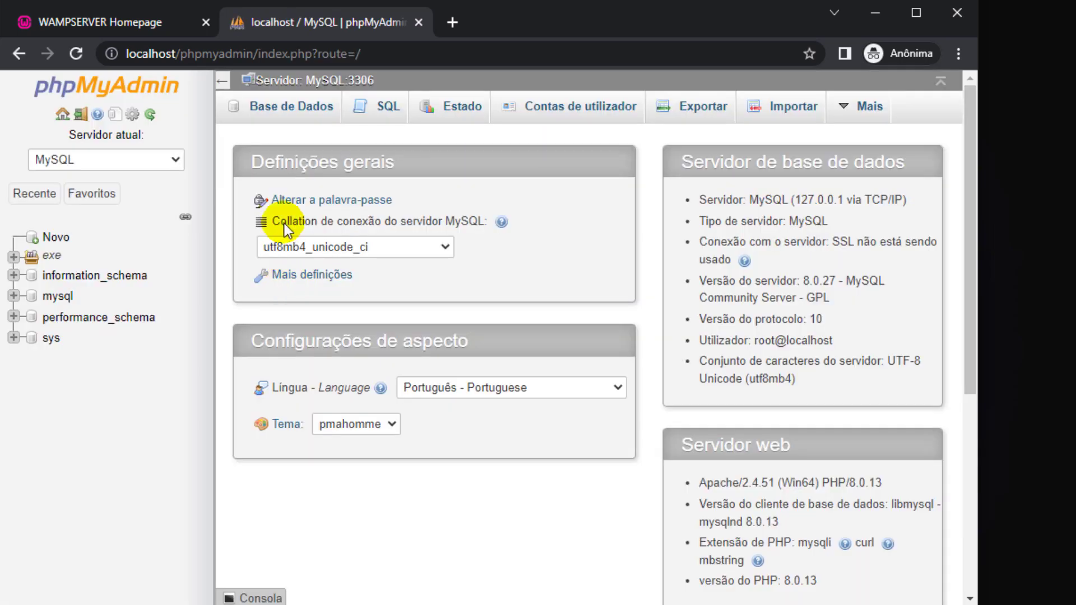
In Base de Dados, create a database named celke with utf8mb4_unicode_ci collation.
{"action": "left_click", "coordinate": [296, 106]}
{"action": "left_click", "coordinate": [321, 224]}
{"action": "type", "text": "c"}
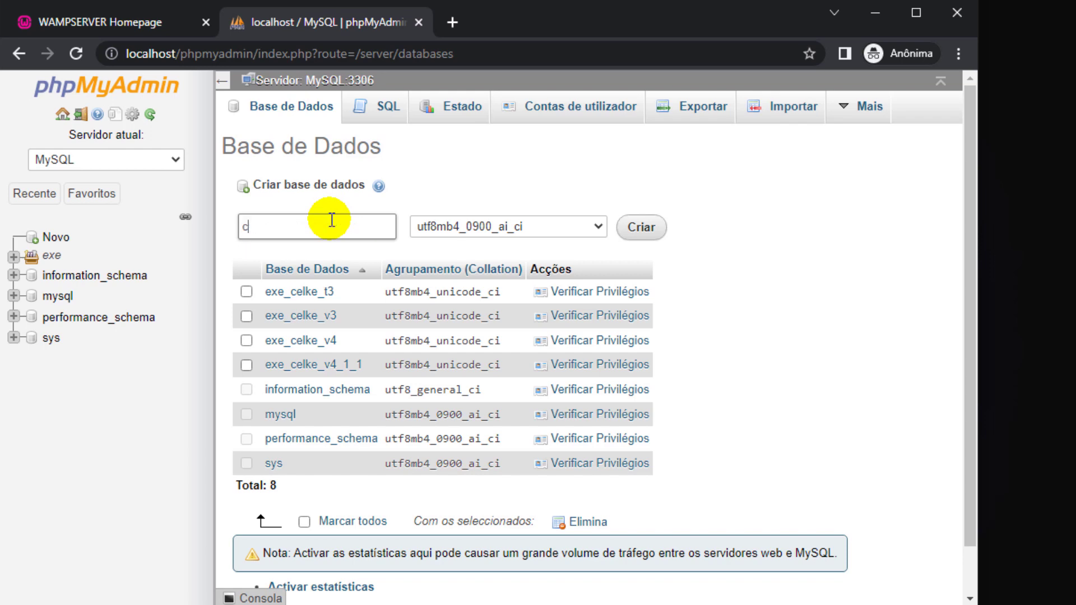
{"action": "type", "text": "elke"}
{"action": "left_click", "coordinate": [437, 230]}
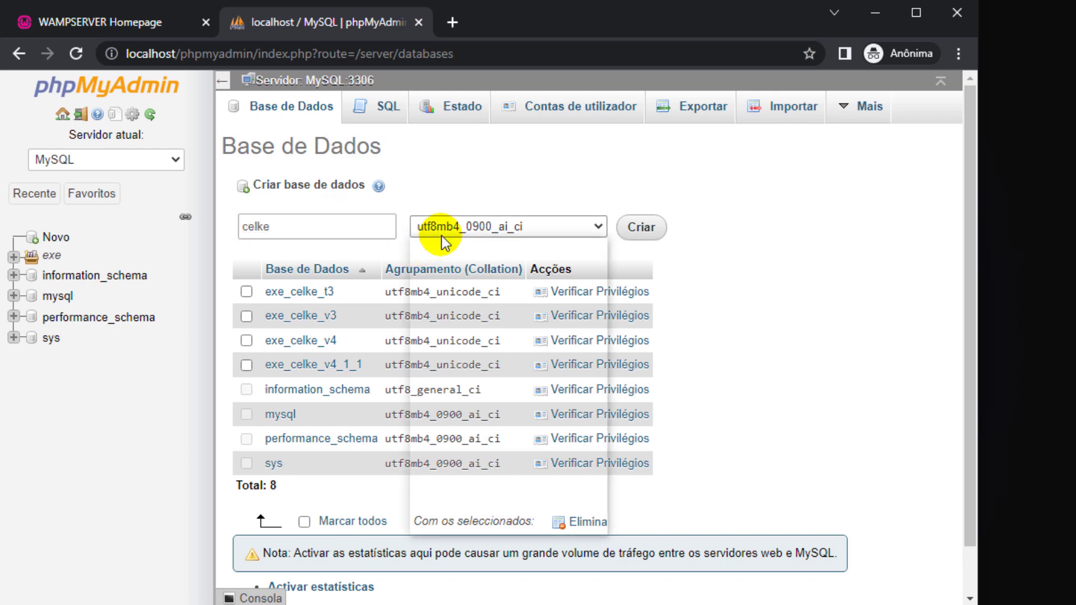
{"action": "scroll", "coordinate": [436, 241], "scroll_direction": "down", "scroll_amount": 10}
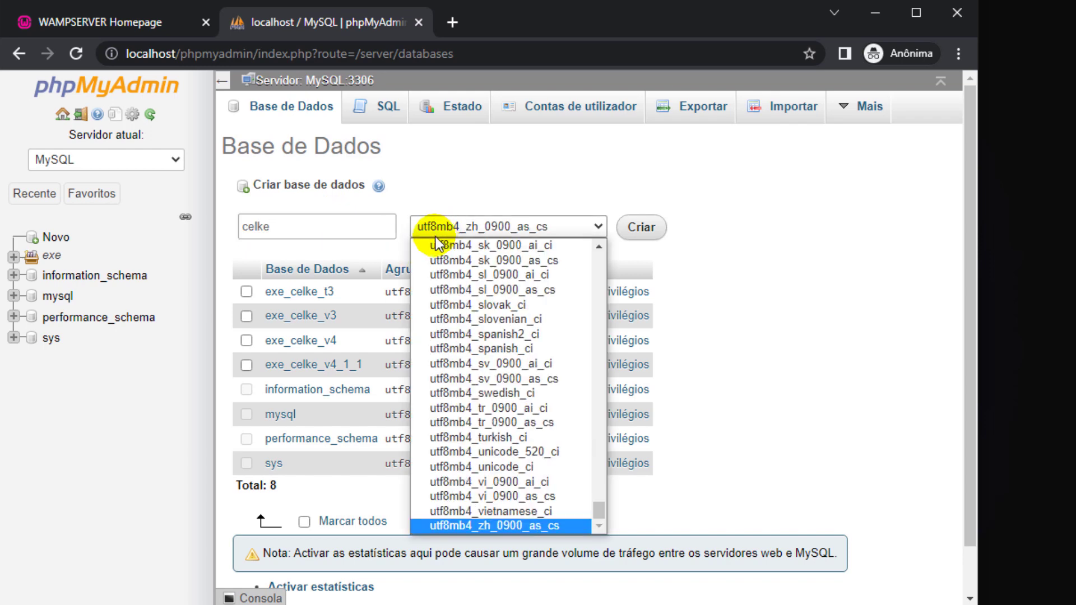
{"action": "left_click", "coordinate": [483, 468]}
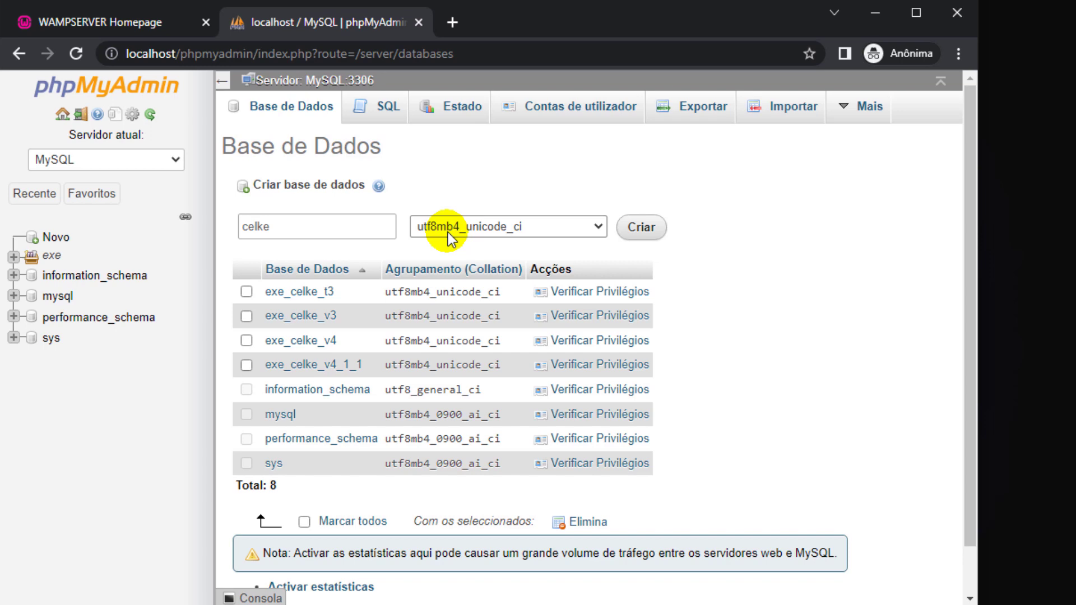
{"action": "left_click", "coordinate": [642, 227]}
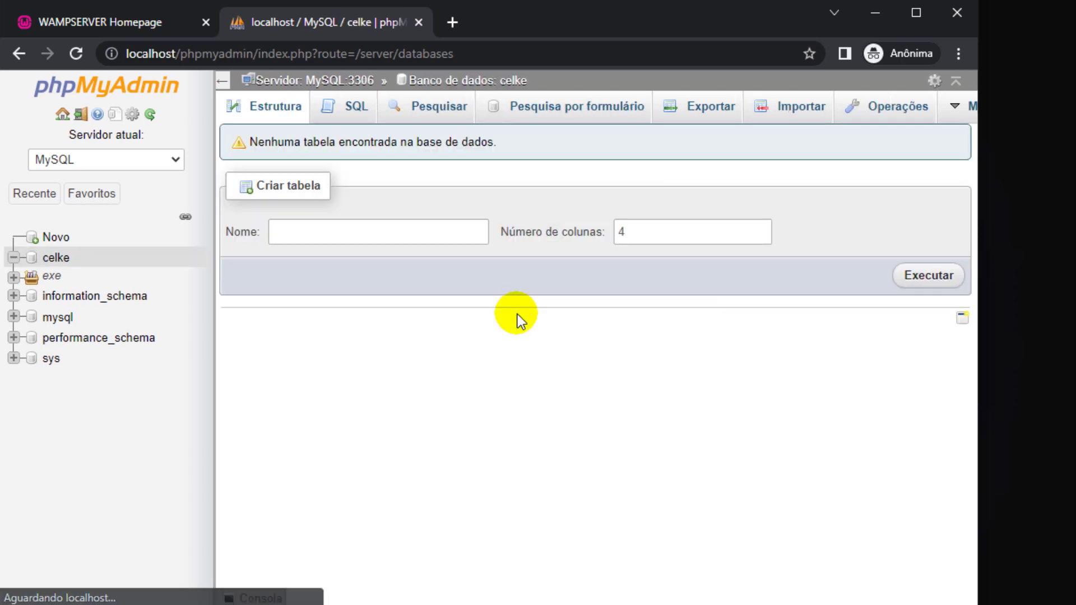
{"action": "left_click", "coordinate": [415, 235]}
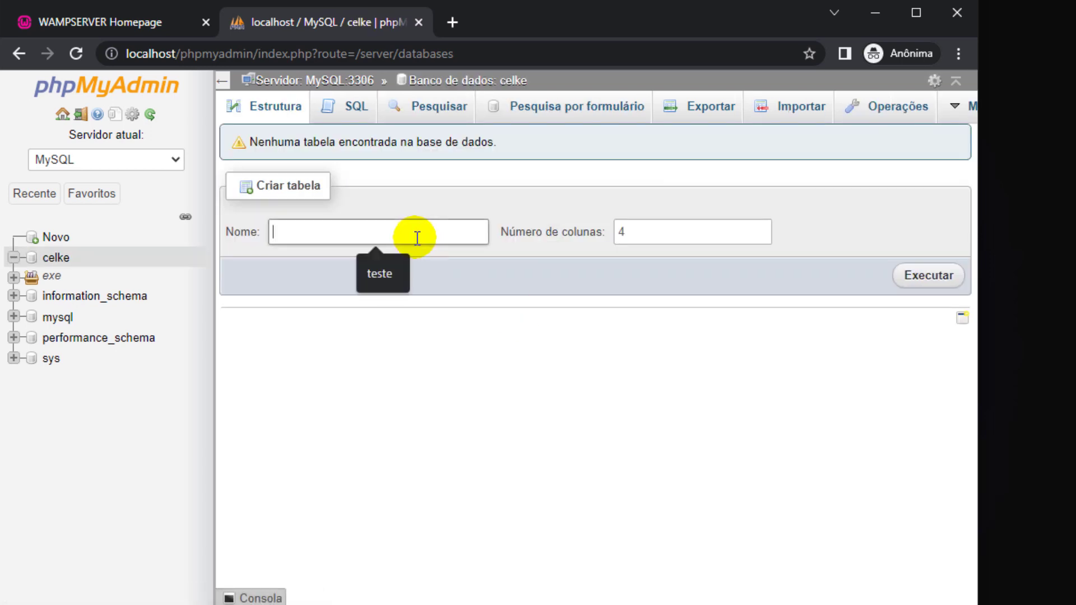
Name the new table usuarios and open its column form.
{"action": "type", "text": "usuarios"}
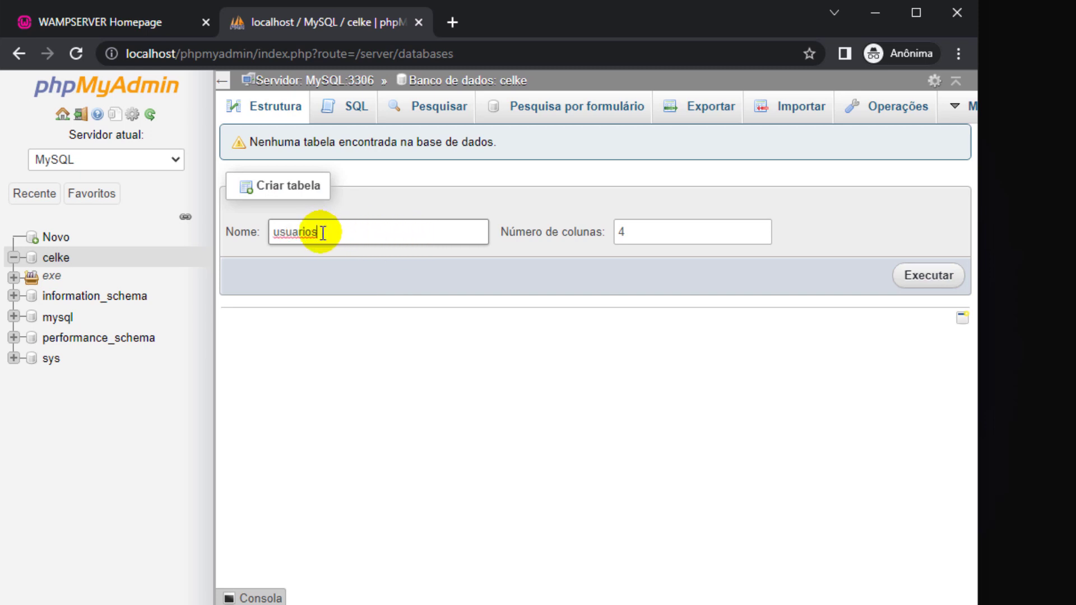
{"action": "key", "text": "Tab"}
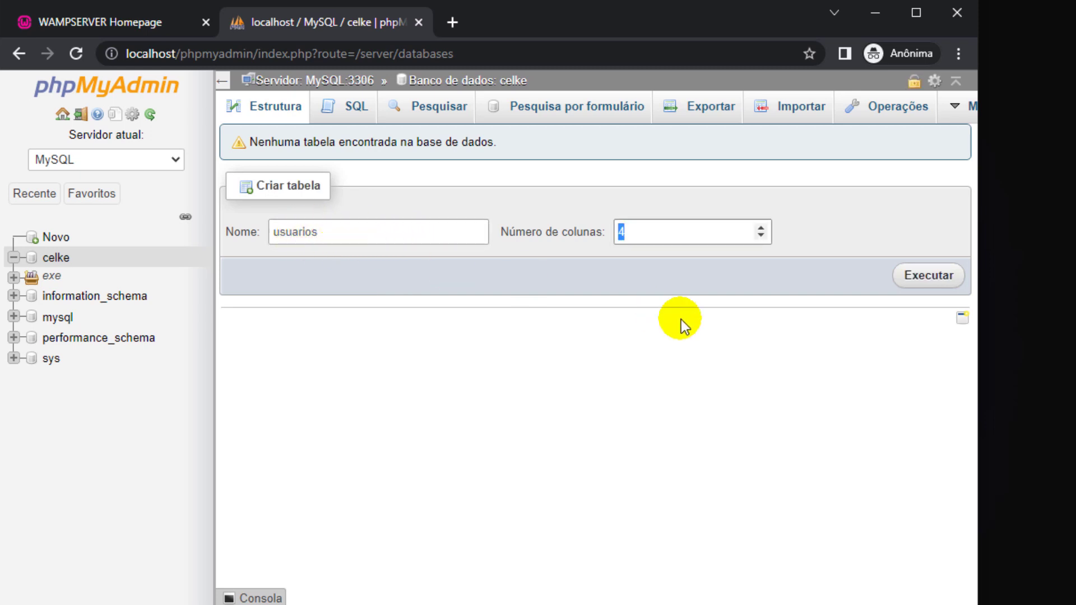
{"action": "left_click", "coordinate": [926, 276]}
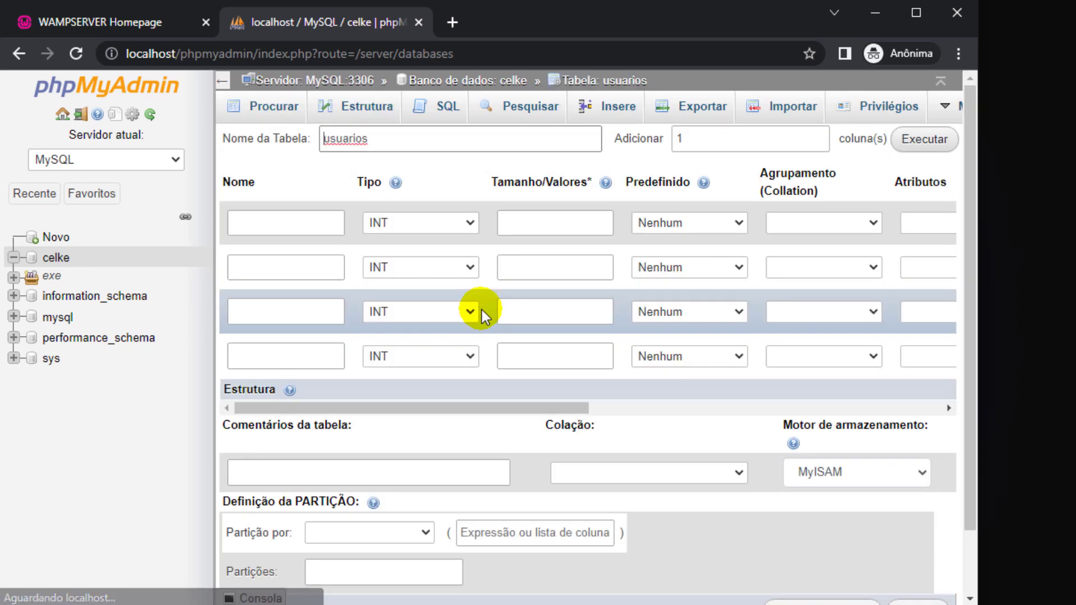
Define the id column as INT primary key with auto-increment.
{"action": "left_click", "coordinate": [318, 218]}
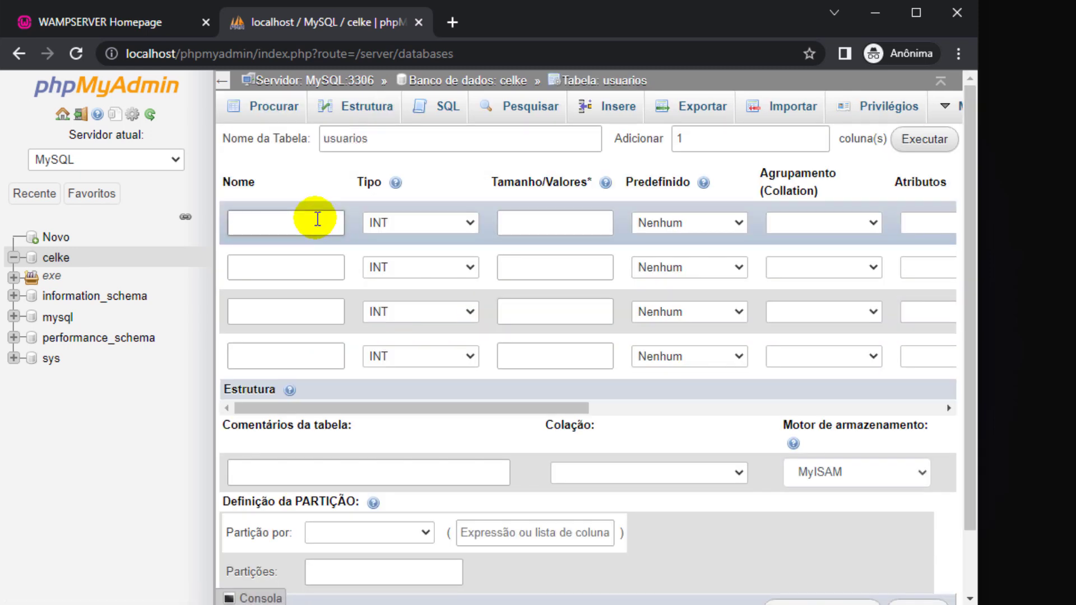
{"action": "type", "text": "id"}
{"action": "left_click", "coordinate": [223, 80]}
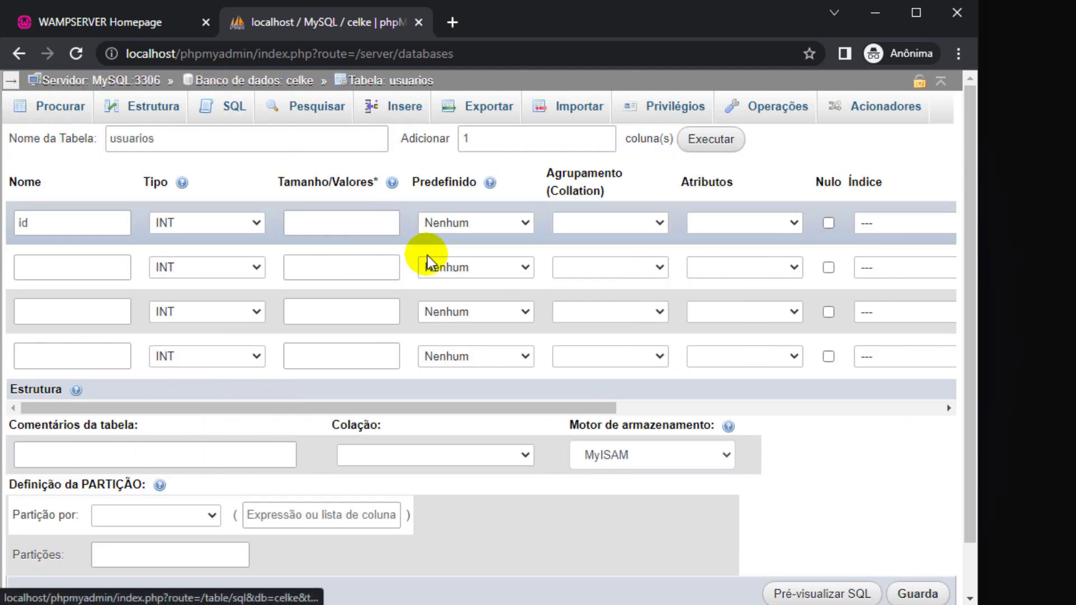
{"action": "left_click", "coordinate": [863, 223]}
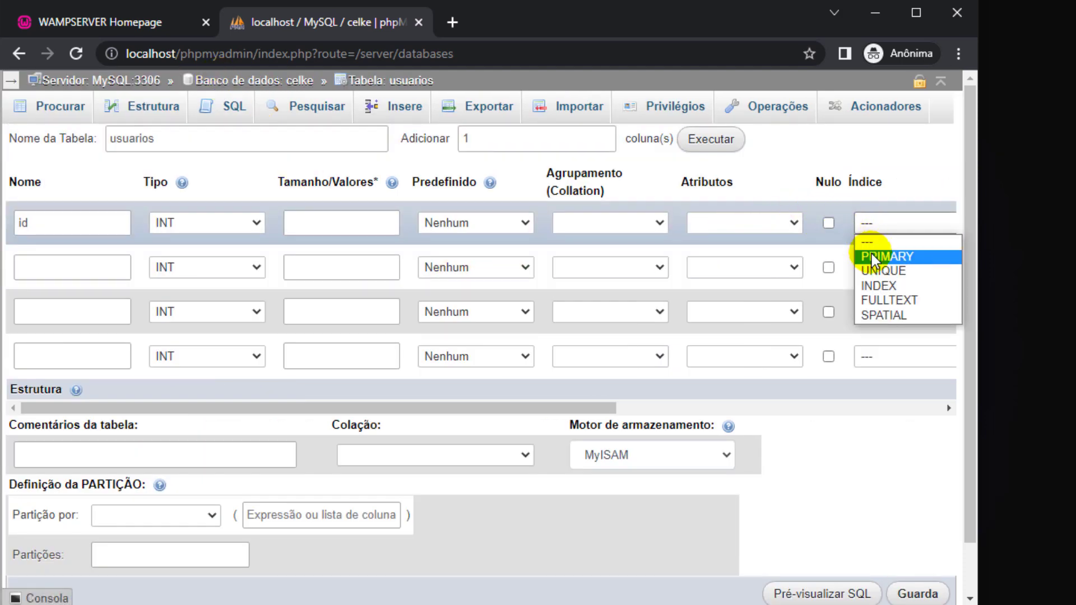
{"action": "left_click", "coordinate": [870, 254]}
{"action": "left_click", "coordinate": [545, 507]}
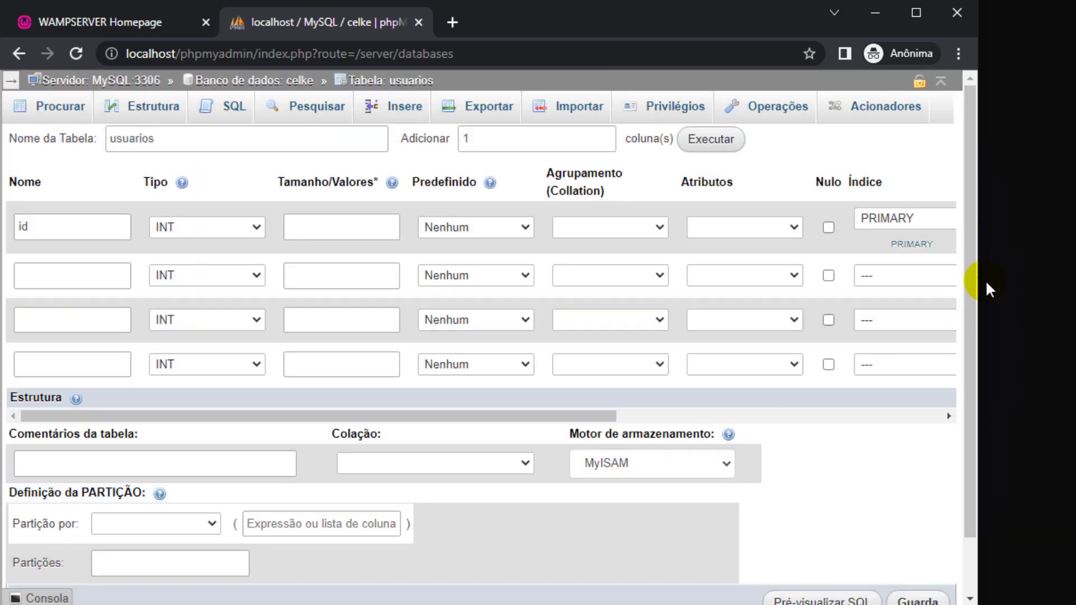
{"action": "left_click_drag", "start_coordinate": [978, 280], "coordinate": [1051, 283]}
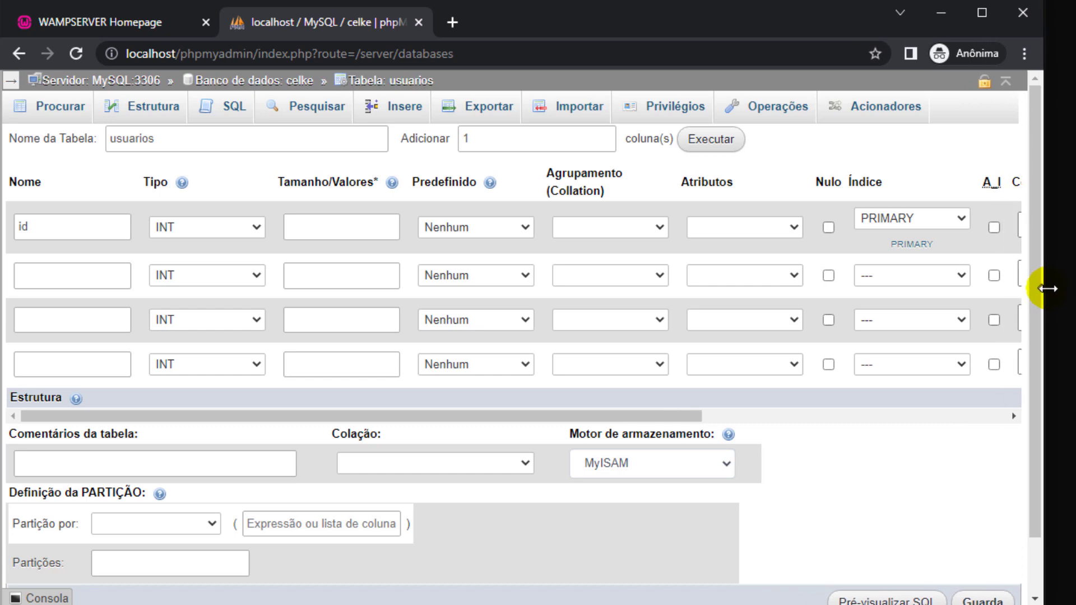
{"action": "left_click", "coordinate": [994, 227]}
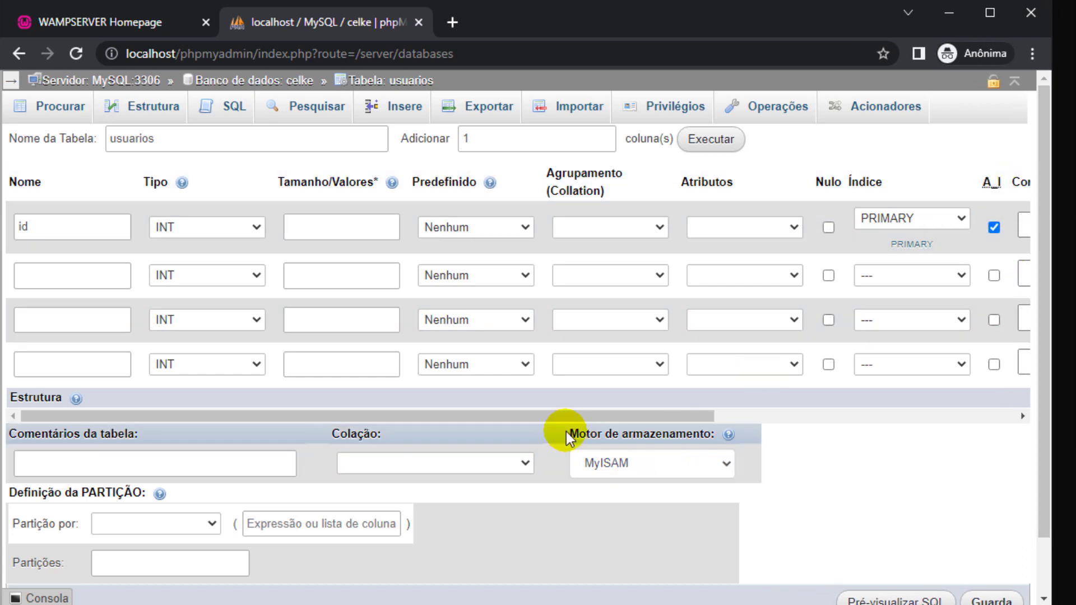
Add the nome column as VARCHAR with length 220.
{"action": "left_click", "coordinate": [119, 280]}
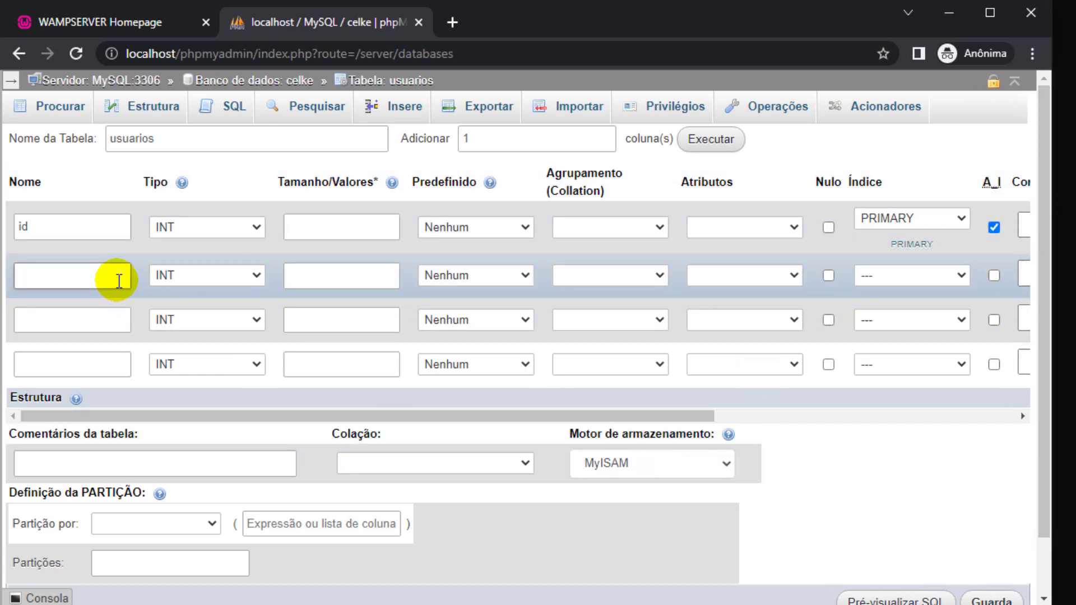
{"action": "type", "text": "nome"}
{"action": "key", "text": "Tab"}
{"action": "key", "text": "v"}
{"action": "key", "text": "Tab"}
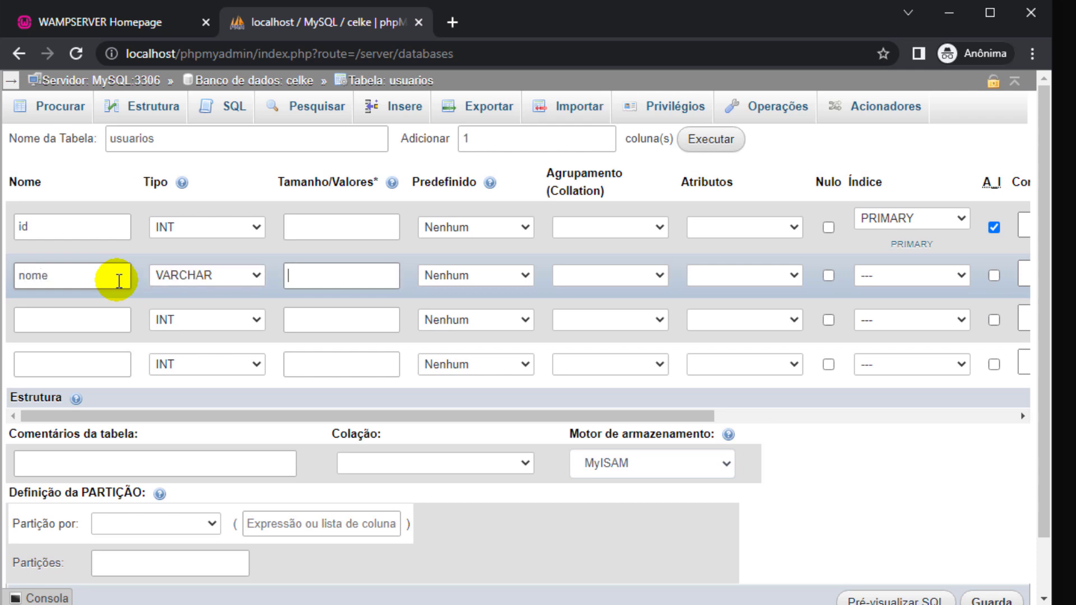
{"action": "type", "text": "220"}
Add email as VARCHAR 220 and start naming the fourth column empresa_id.
{"action": "left_click", "coordinate": [96, 316]}
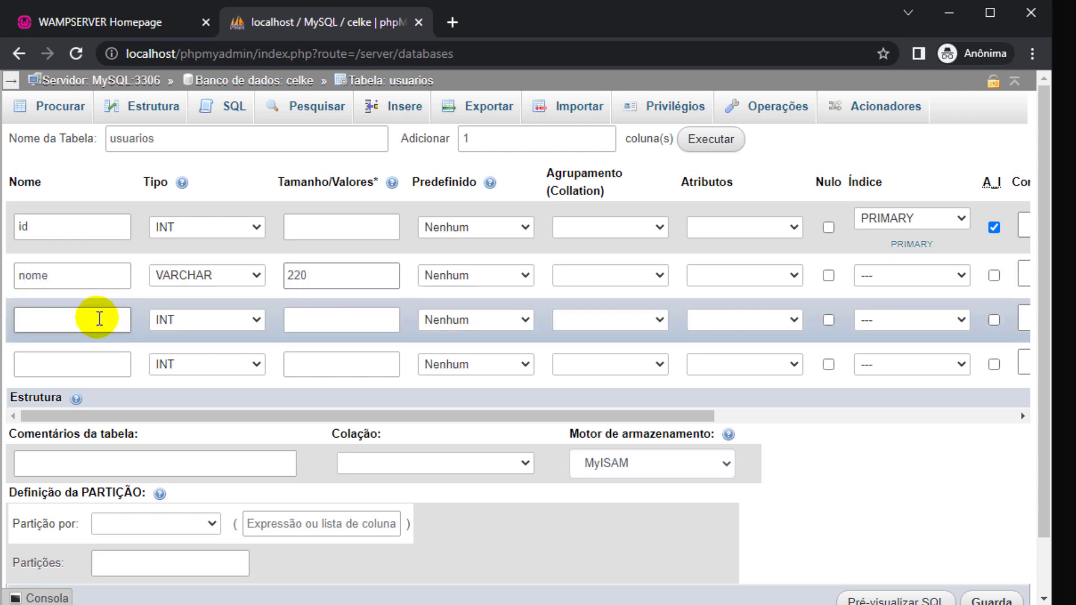
{"action": "type", "text": "email"}
{"action": "key", "text": "Tab"}
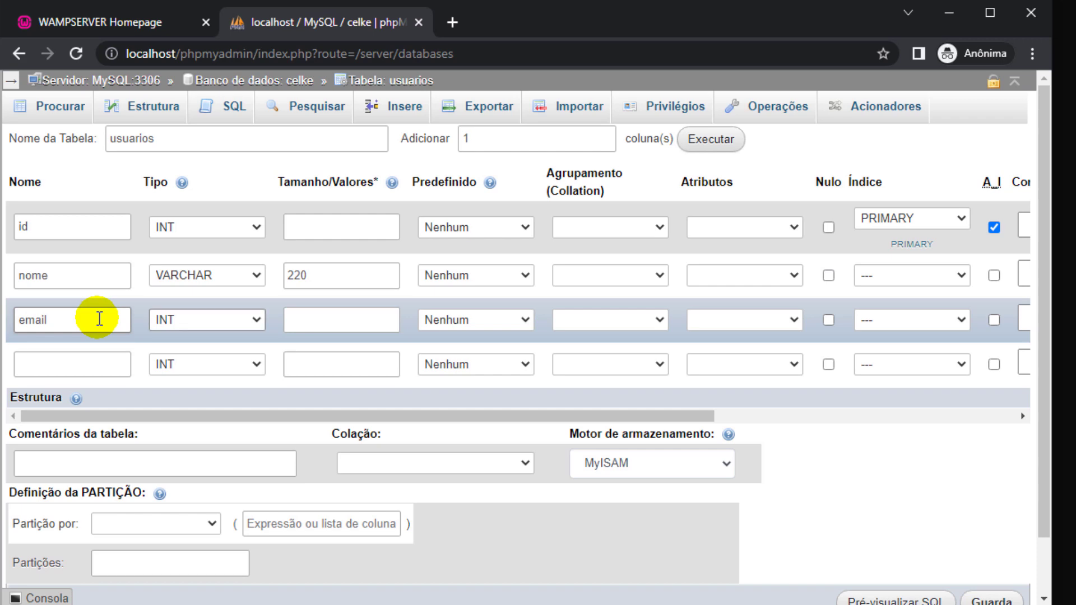
{"action": "key", "text": "v"}
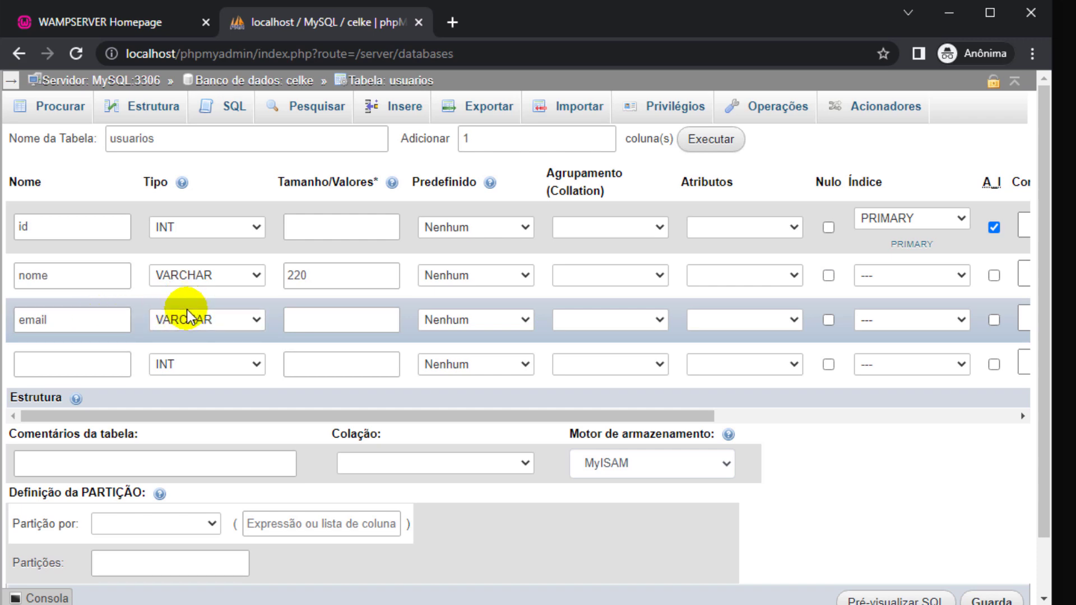
{"action": "key", "text": "Tab"}
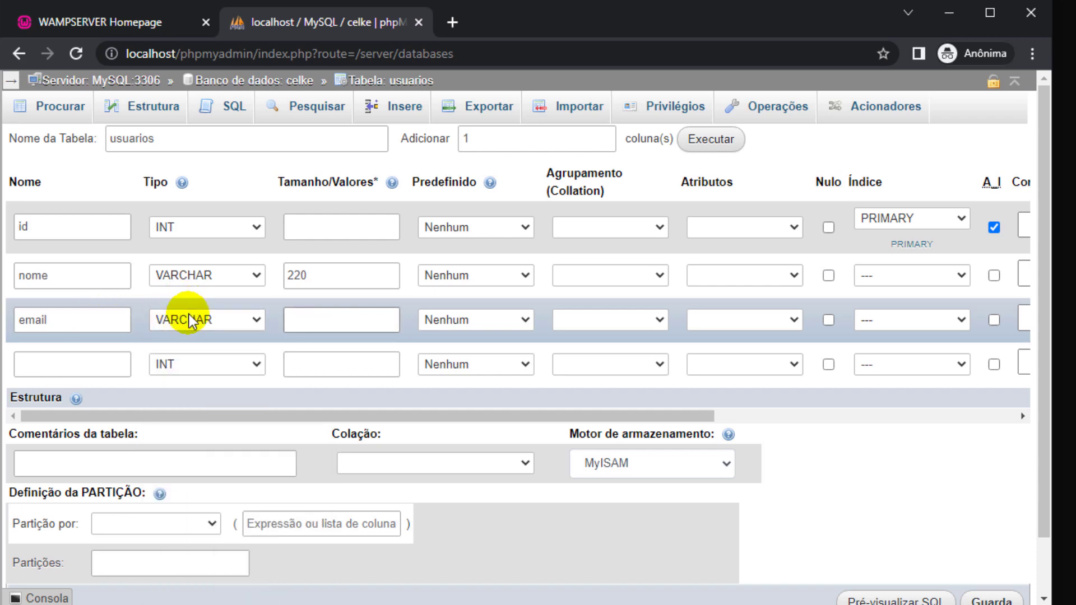
{"action": "type", "text": "220"}
{"action": "left_click", "coordinate": [90, 357]}
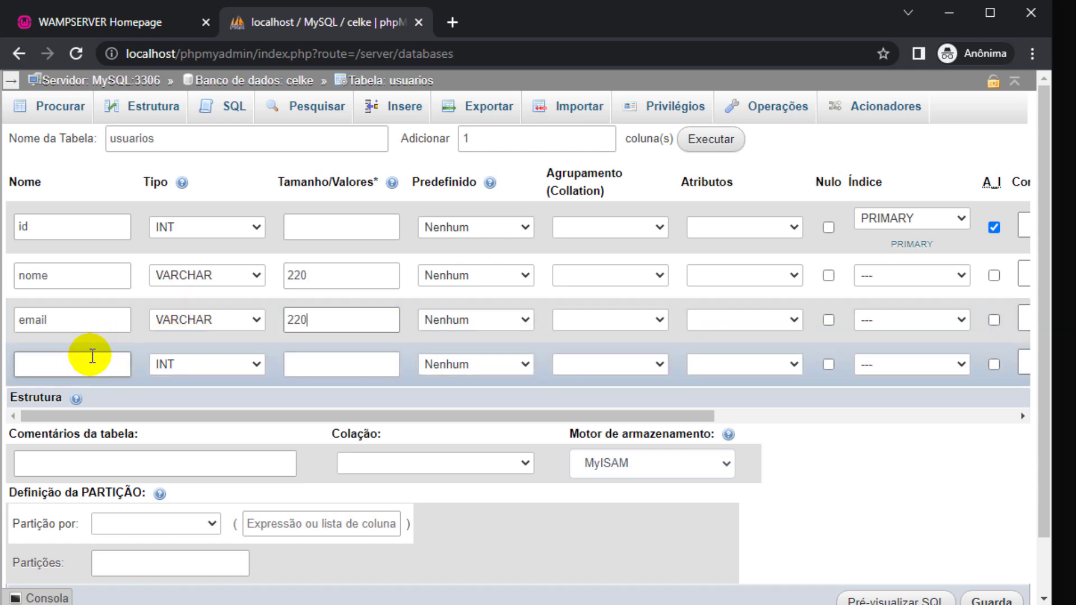
{"action": "type", "text": "e"}
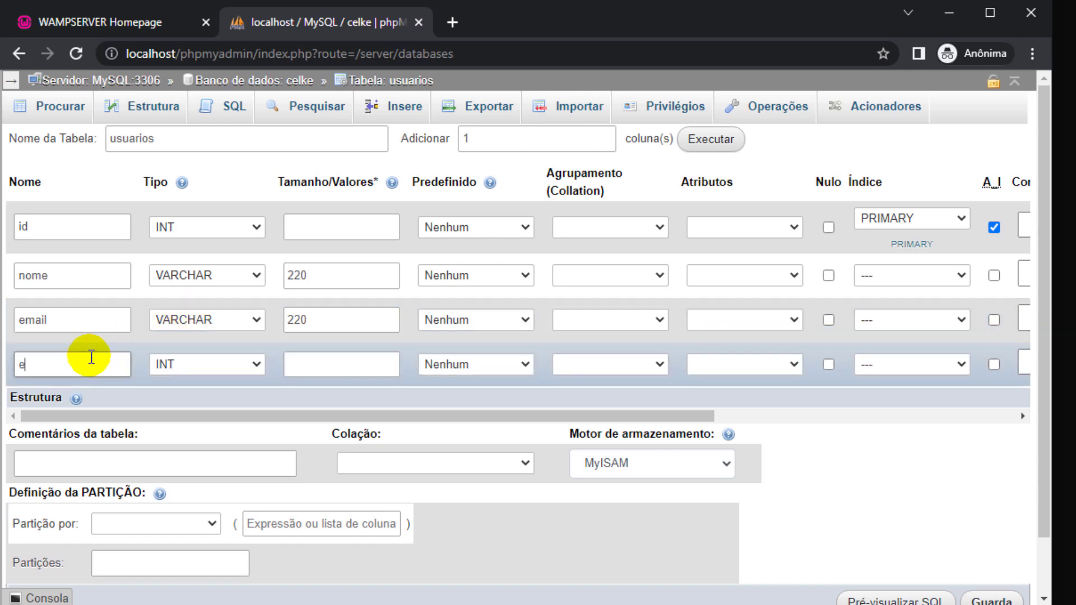
{"action": "type", "text": "mpresa_id"}
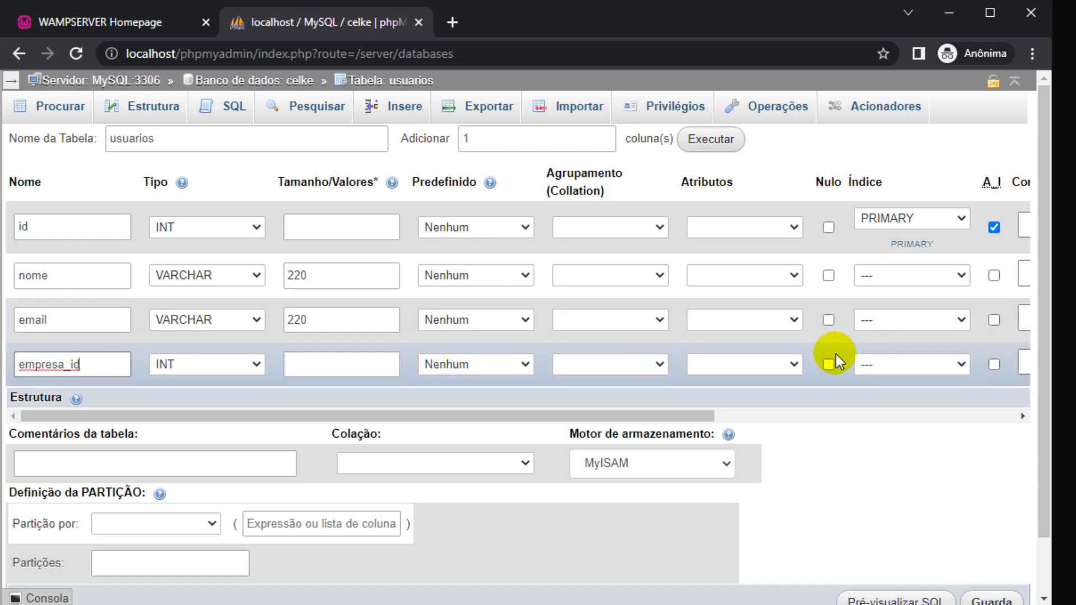
Choose InnoDB as storage engine, save the usuarios table, and reopen the navigation tree.
{"action": "left_click", "coordinate": [695, 458]}
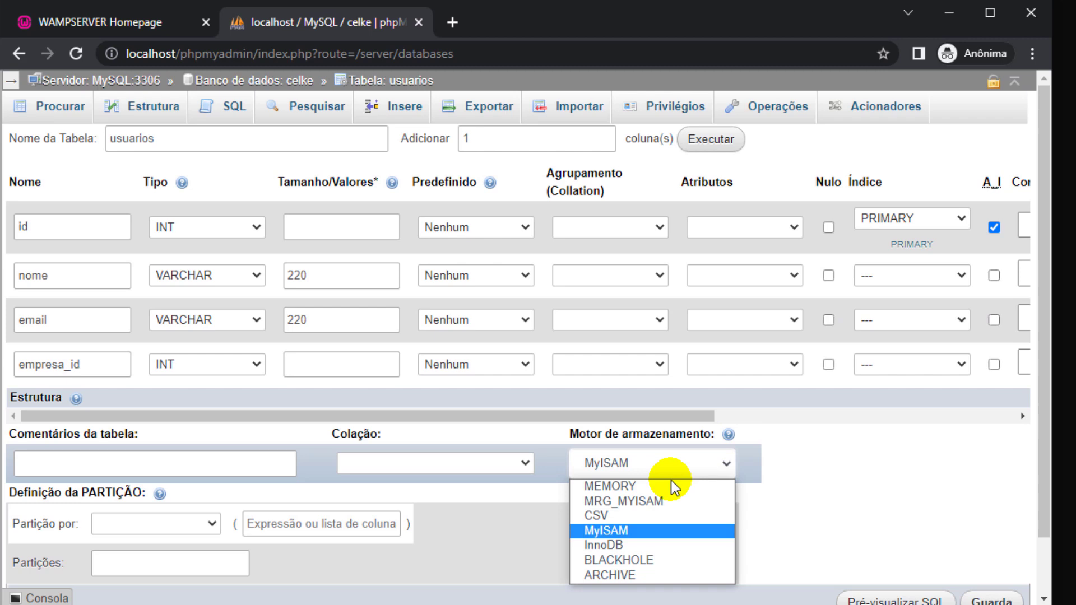
{"action": "left_click", "coordinate": [617, 545]}
{"action": "scroll", "coordinate": [793, 514], "scroll_direction": "down", "scroll_amount": 1}
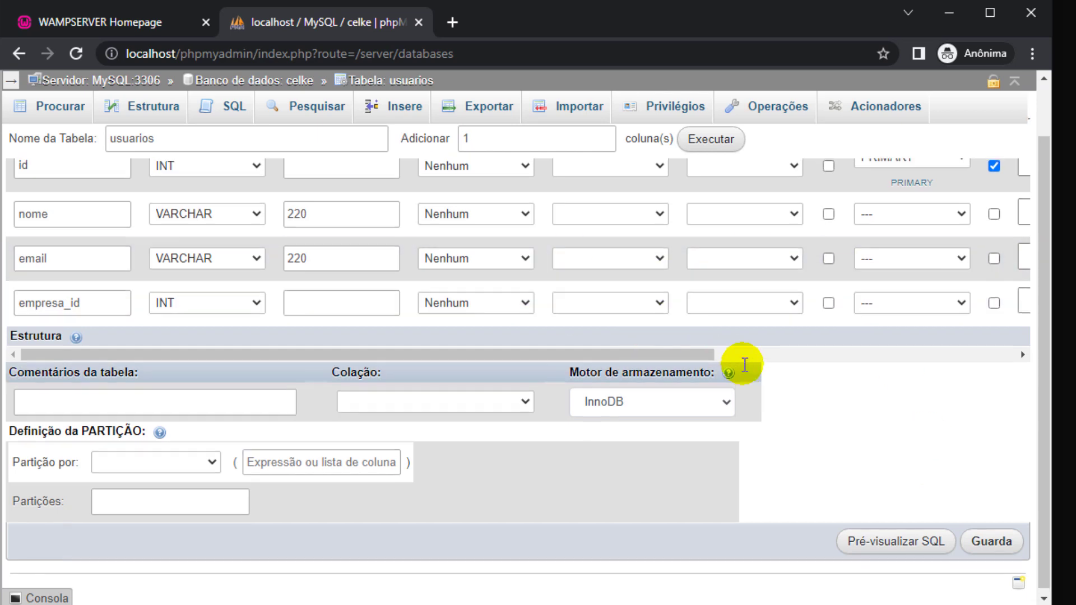
{"action": "scroll", "coordinate": [751, 369], "scroll_direction": "up", "scroll_amount": 1}
{"action": "scroll", "coordinate": [971, 493], "scroll_direction": "down", "scroll_amount": 1}
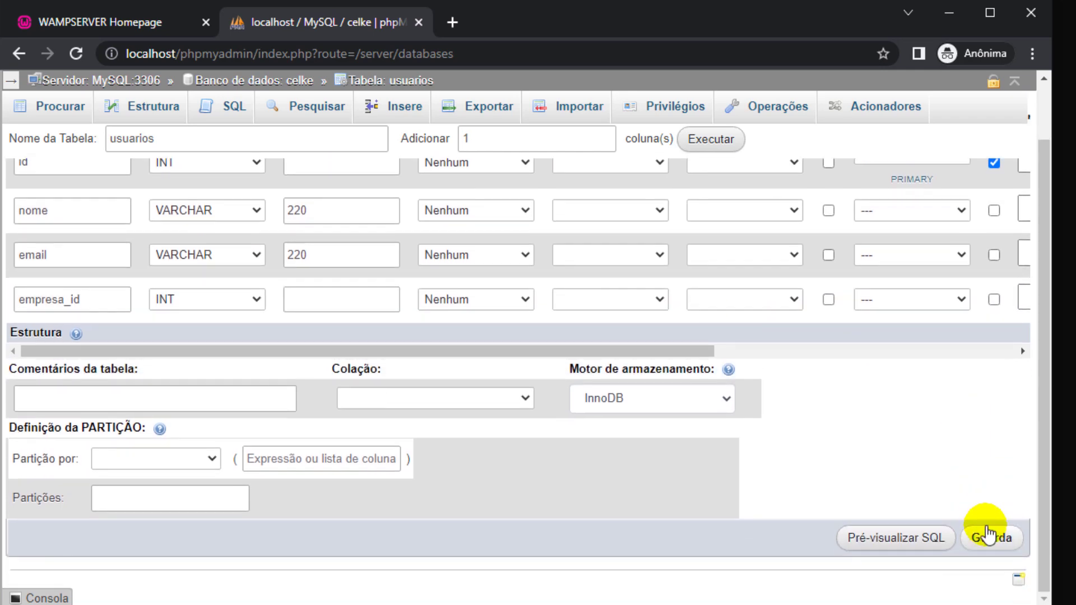
{"action": "left_click", "coordinate": [988, 535]}
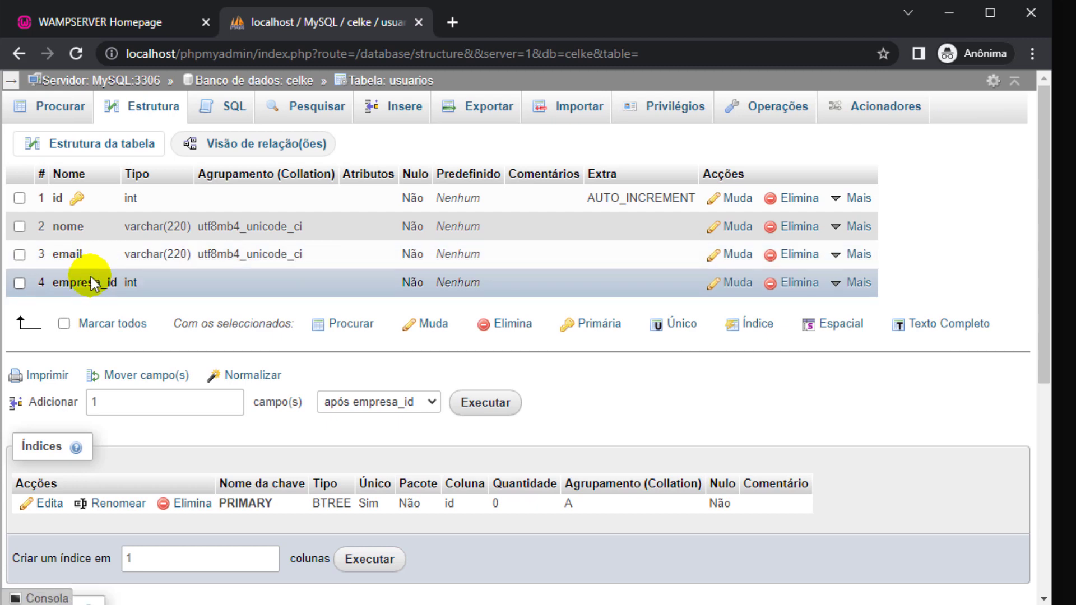
{"action": "left_click_drag", "start_coordinate": [55, 286], "coordinate": [101, 287]}
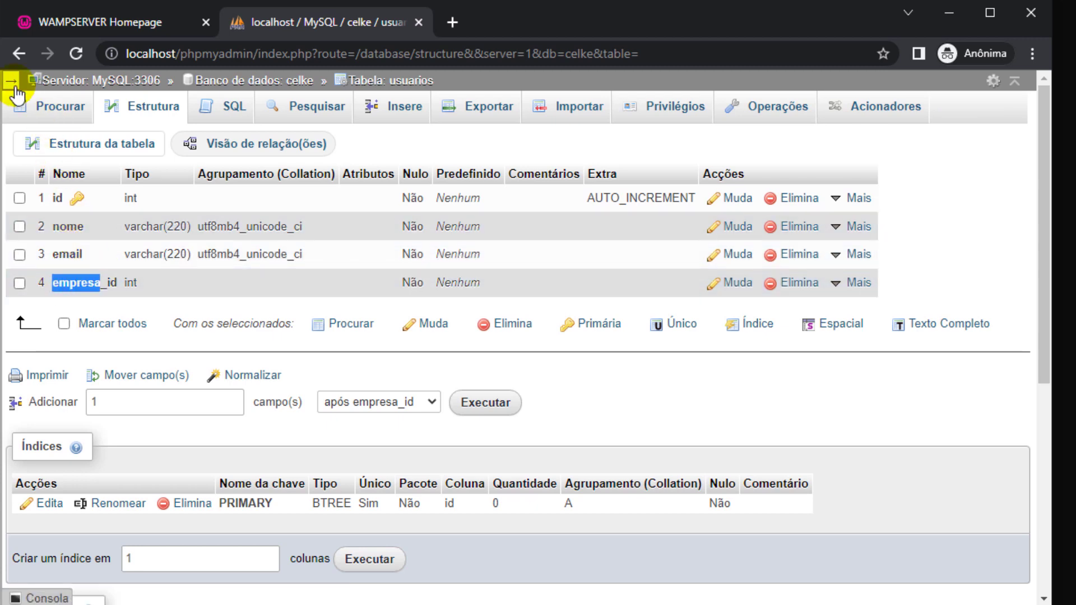
{"action": "left_click", "coordinate": [10, 81]}
Open the celke database in a new tab and enter empresas as the new table name.
{"action": "right_click", "coordinate": [499, 80]}
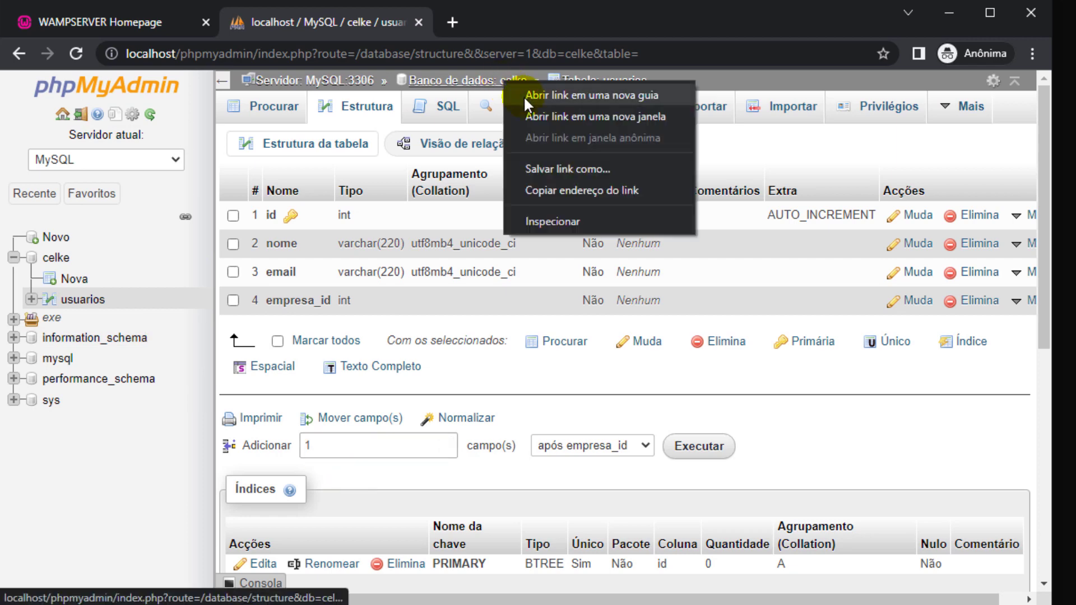
{"action": "left_click", "coordinate": [521, 96]}
{"action": "left_click", "coordinate": [476, 19]}
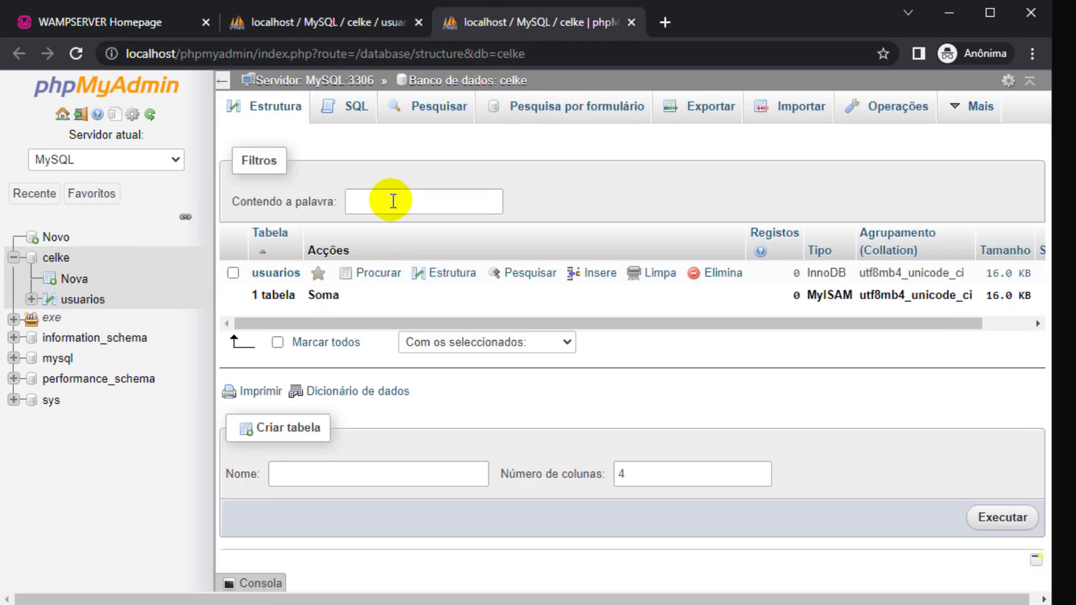
{"action": "left_click", "coordinate": [352, 472]}
{"action": "type", "text": "empresas"}
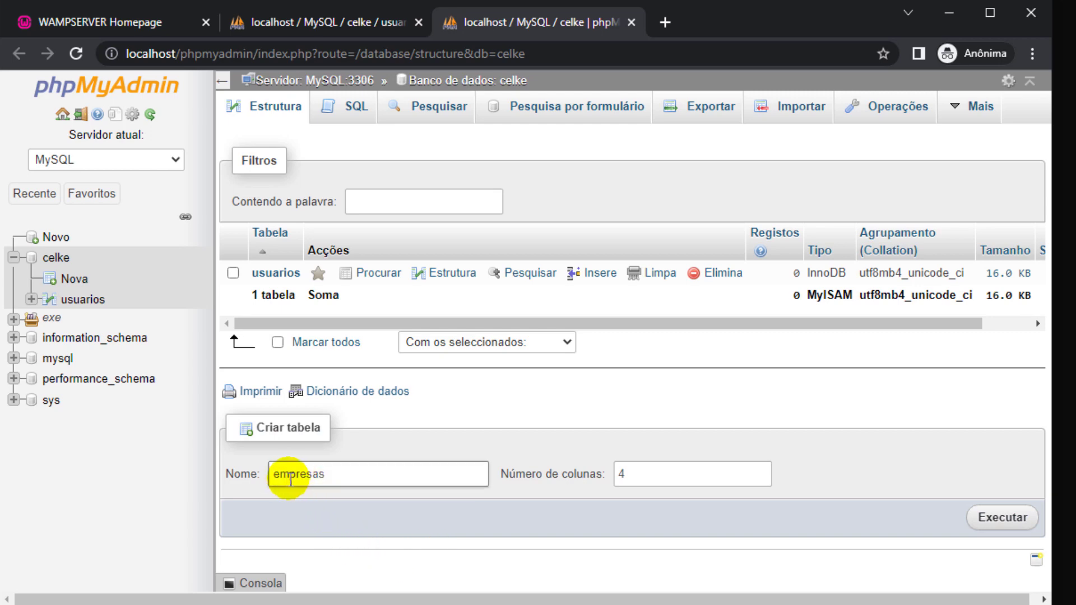
{"action": "left_click_drag", "start_coordinate": [280, 474], "coordinate": [318, 476]}
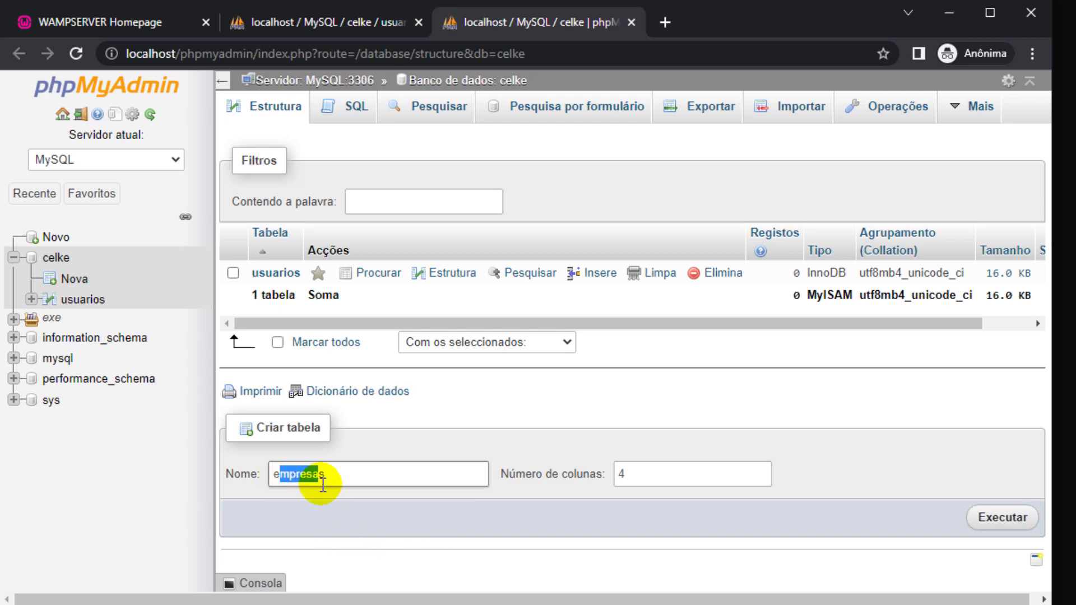
Check empresa_id in usuarios, then create the four-column empresas table and name its first column id.
{"action": "left_click", "coordinate": [345, 27]}
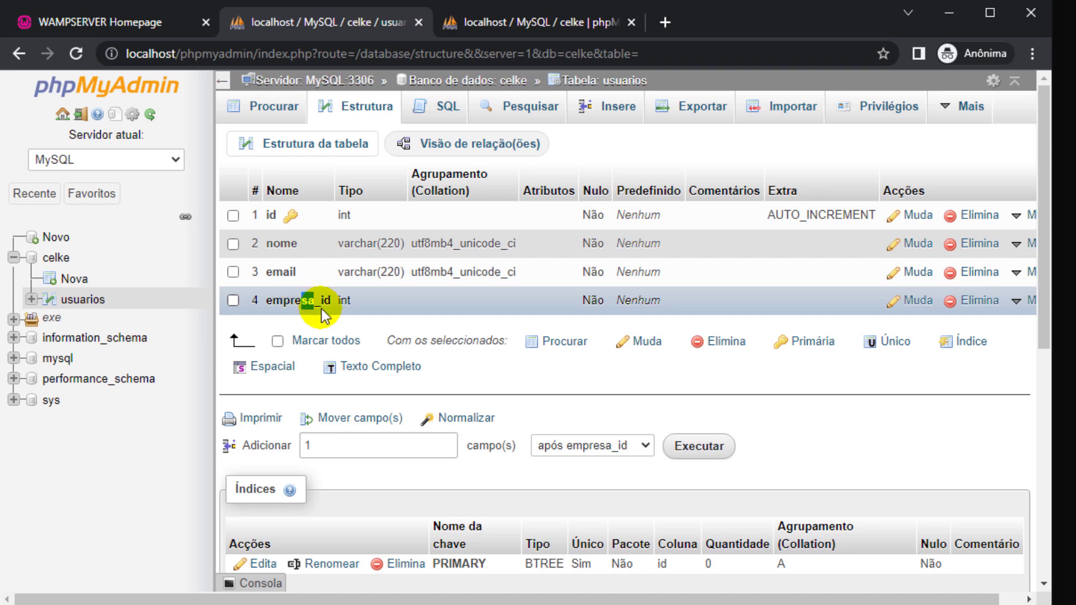
{"action": "left_click_drag", "start_coordinate": [301, 303], "coordinate": [315, 304]}
{"action": "left_click", "coordinate": [526, 24]}
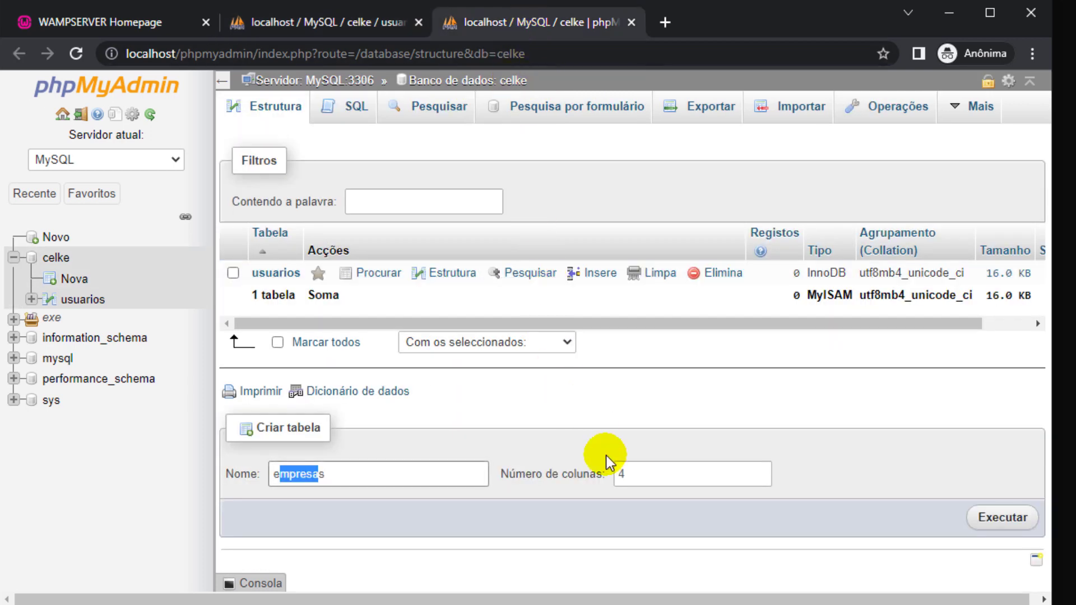
{"action": "left_click", "coordinate": [1003, 517]}
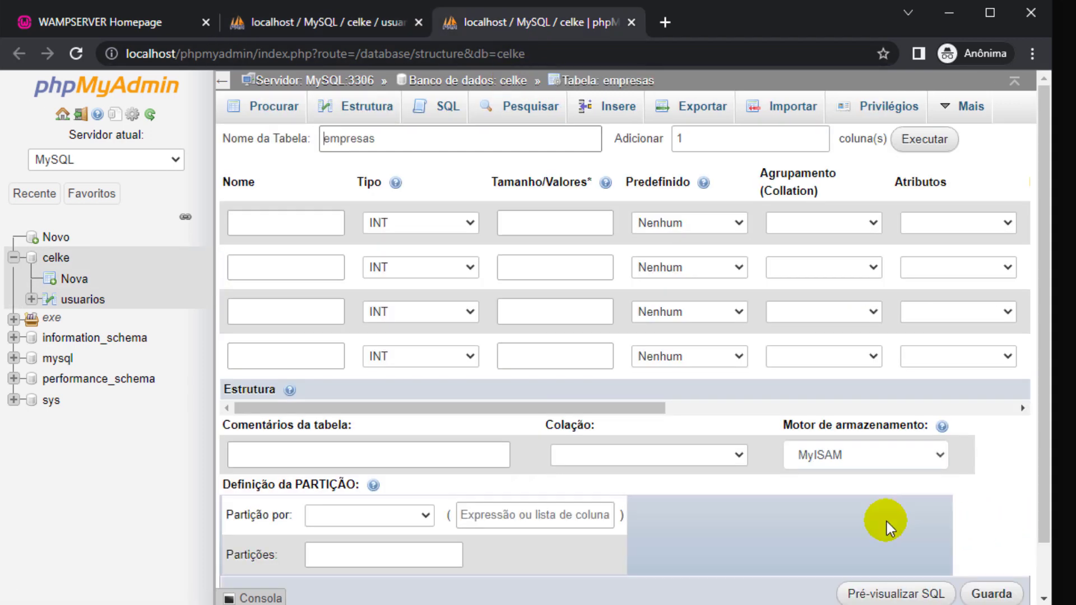
{"action": "left_click", "coordinate": [308, 220]}
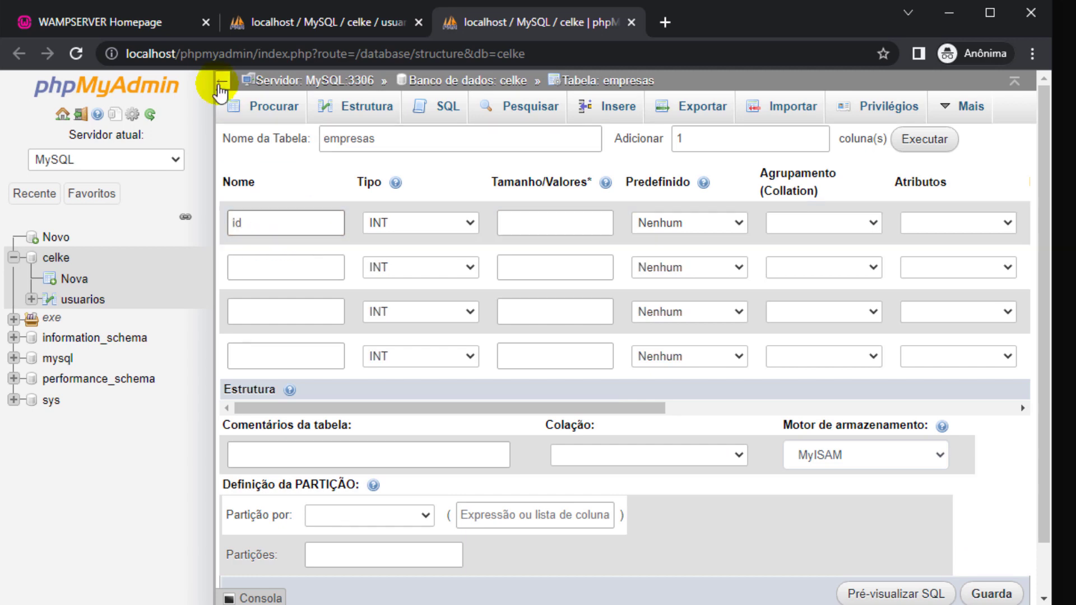
Make the id column an auto-increment PRIMARY key.
{"action": "left_click", "coordinate": [223, 80]}
{"action": "left_click", "coordinate": [930, 232]}
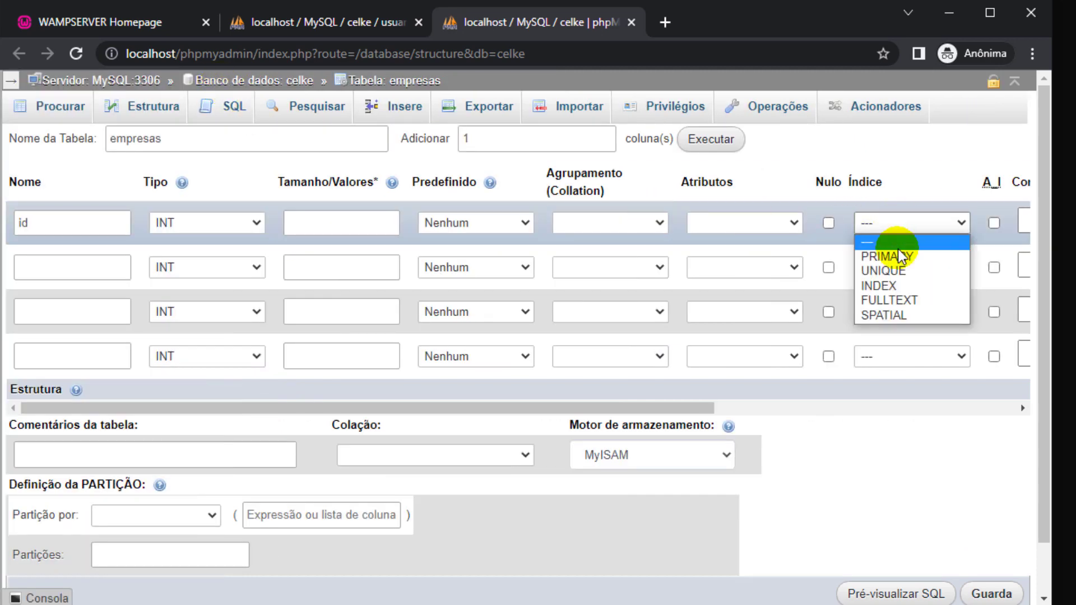
{"action": "left_click", "coordinate": [903, 251]}
{"action": "left_click", "coordinate": [582, 510]}
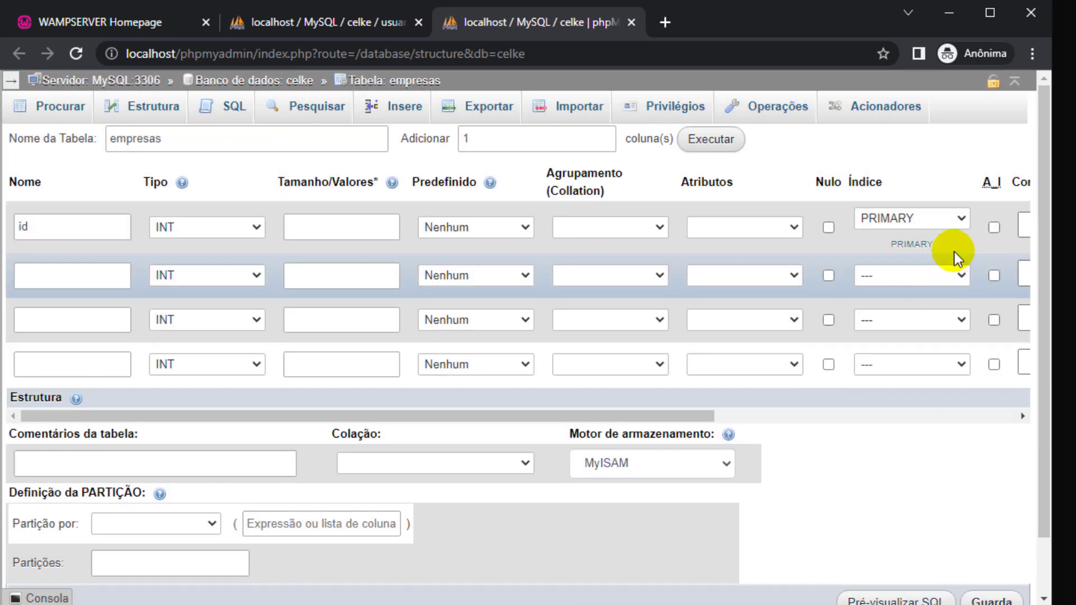
{"action": "left_click", "coordinate": [994, 227]}
Add the nome VARCHAR(220) column, choose the InnoDB engine and save the empresas table.
{"action": "left_click", "coordinate": [76, 286]}
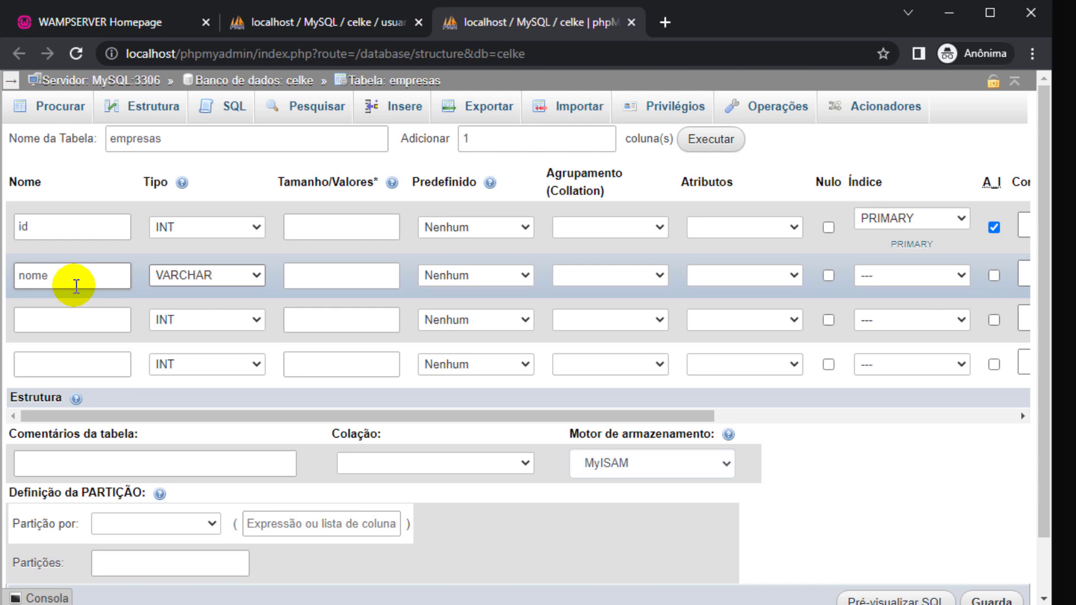
{"action": "key", "text": "Tab"}
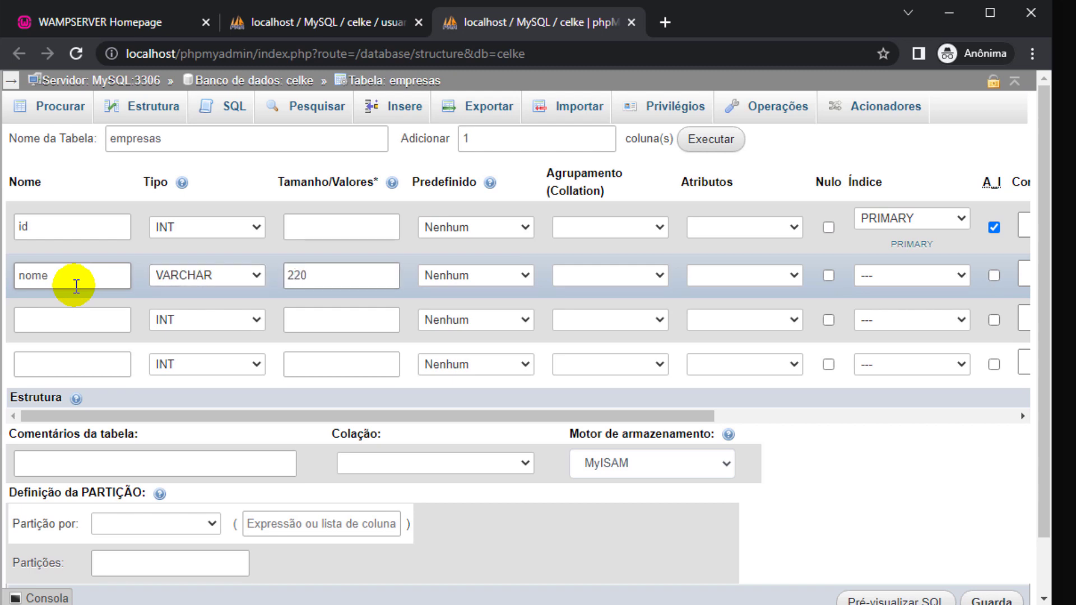
{"action": "left_click", "coordinate": [600, 464]}
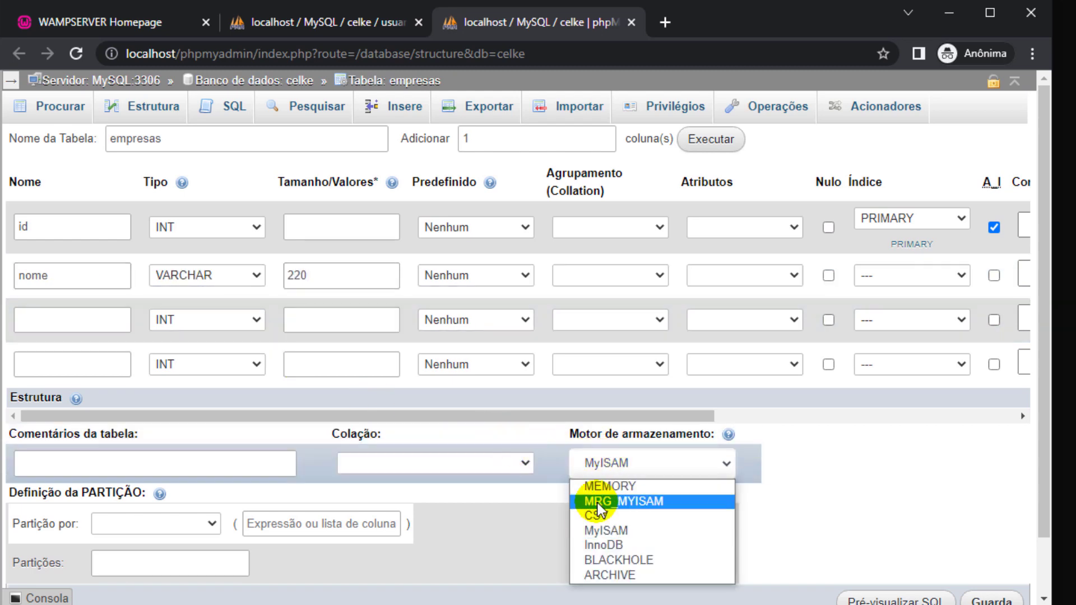
{"action": "left_click", "coordinate": [601, 547]}
{"action": "scroll", "coordinate": [766, 512], "scroll_direction": "down", "scroll_amount": 2}
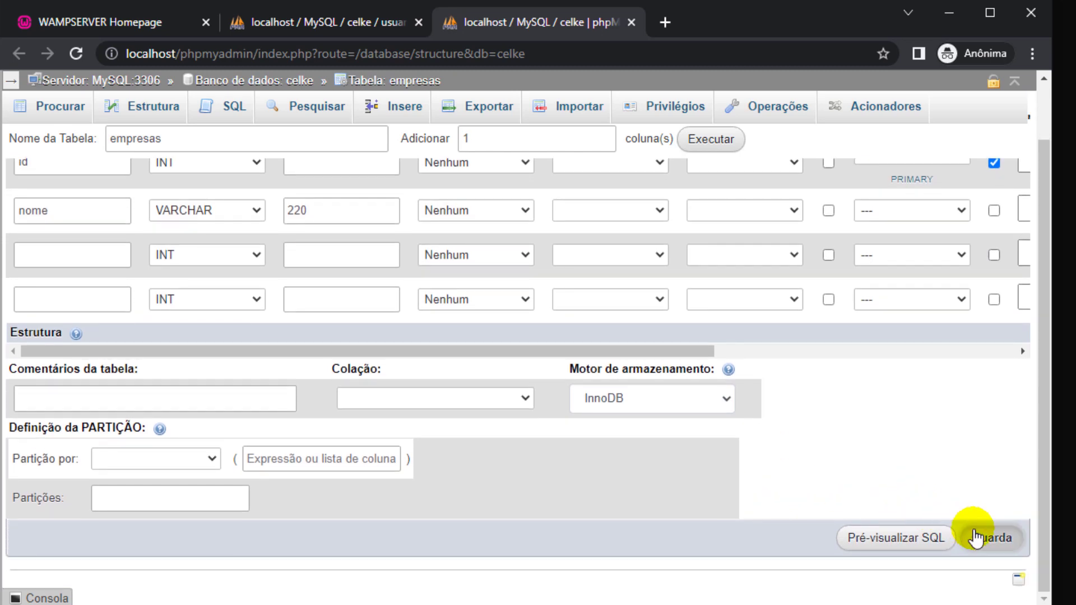
{"action": "left_click", "coordinate": [976, 537]}
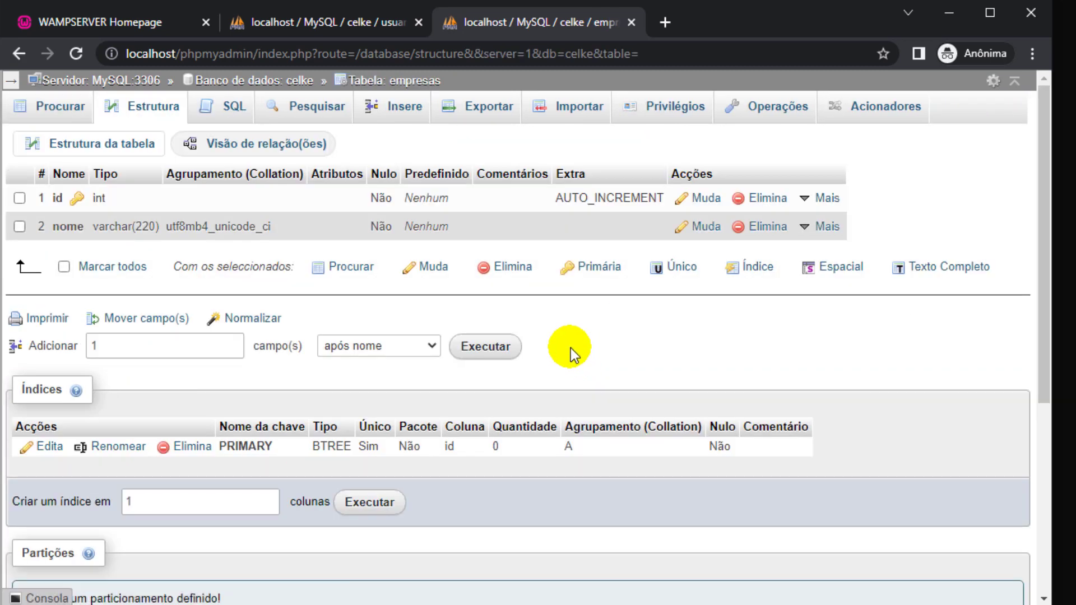
In the empresas insert form, enter the names Celke and Supermercado Jacomar.
{"action": "left_click", "coordinate": [409, 120]}
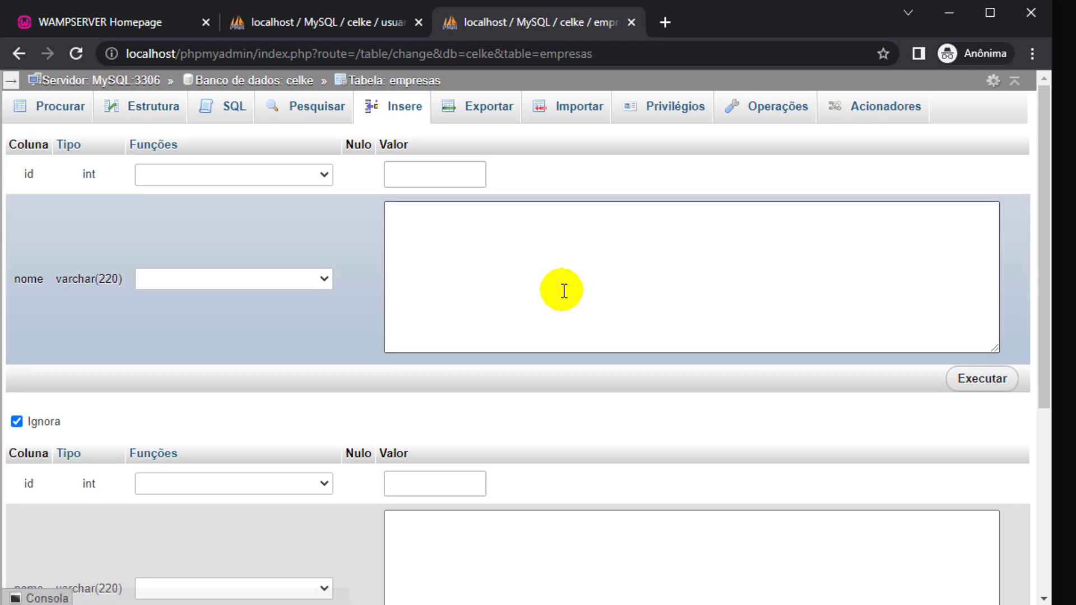
{"action": "left_click", "coordinate": [561, 286]}
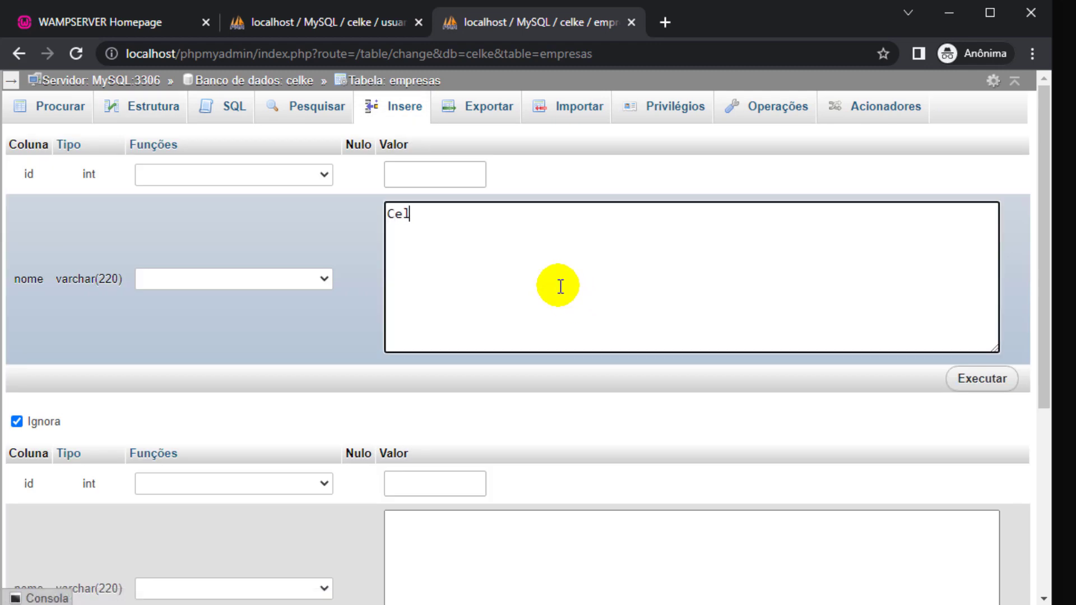
{"action": "type", "text": "Celke"}
{"action": "scroll", "coordinate": [561, 287], "scroll_direction": "down", "scroll_amount": 3}
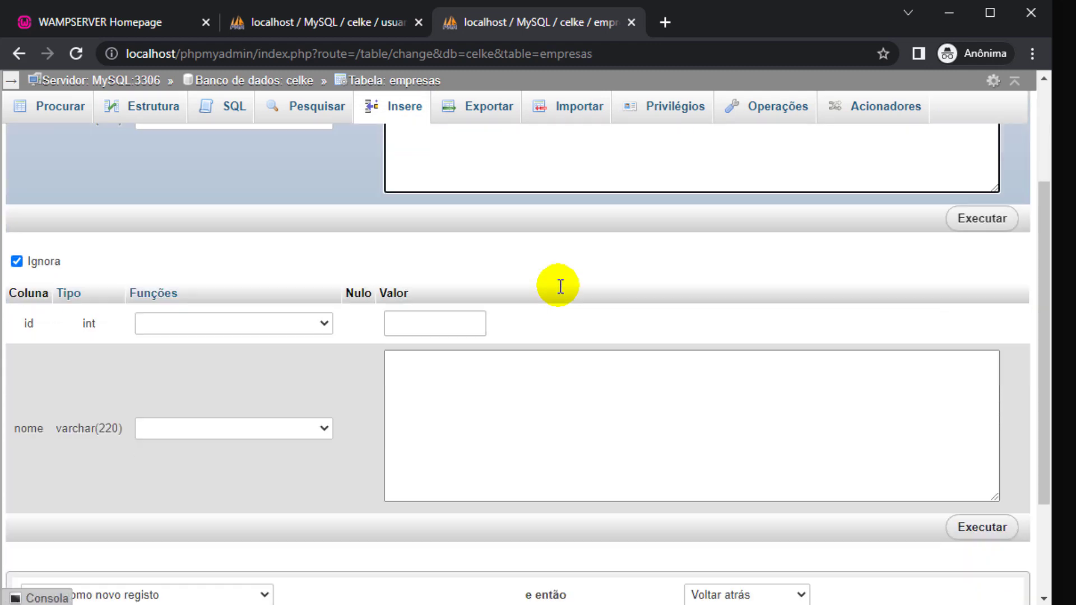
{"action": "left_click", "coordinate": [543, 360]}
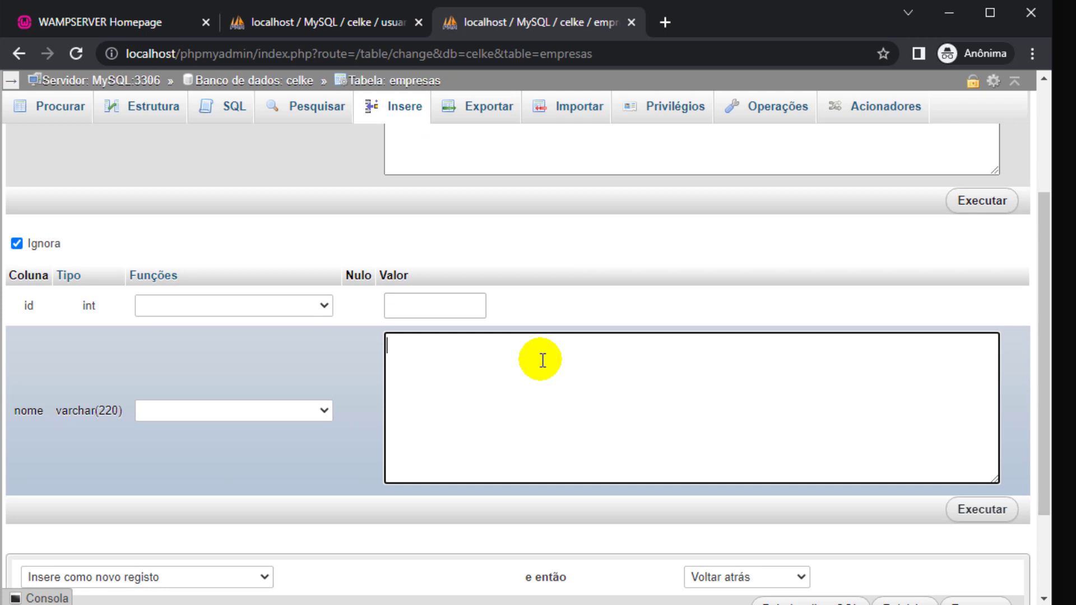
{"action": "type", "text": "Supermercado Jacomar"}
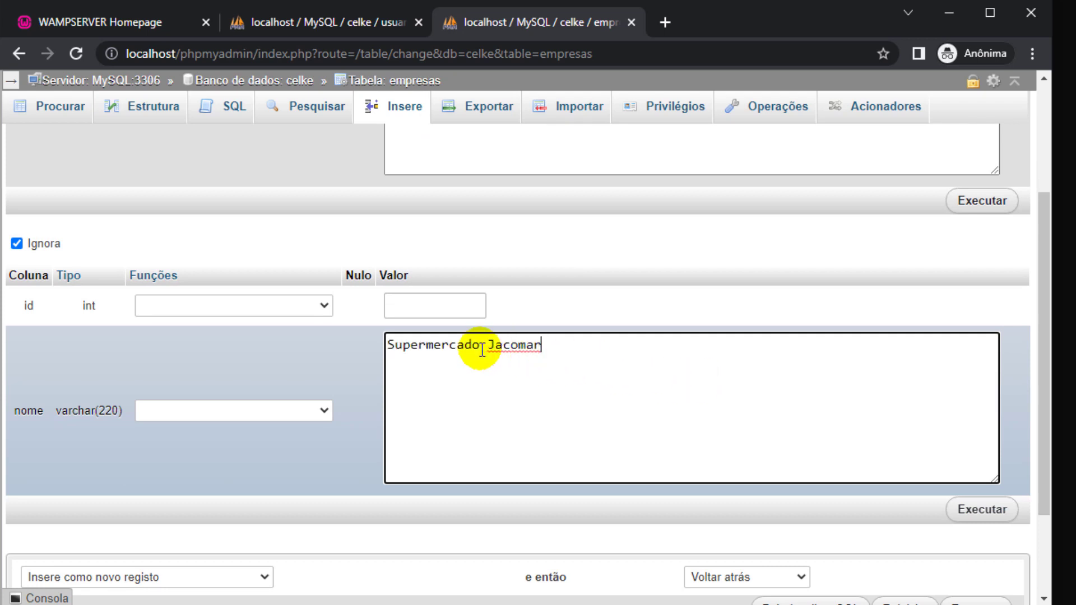
Extend the insert form to 20 rows.
{"action": "left_click_drag", "start_coordinate": [433, 346], "coordinate": [492, 344]}
{"action": "scroll", "coordinate": [492, 339], "scroll_direction": "down", "scroll_amount": 2}
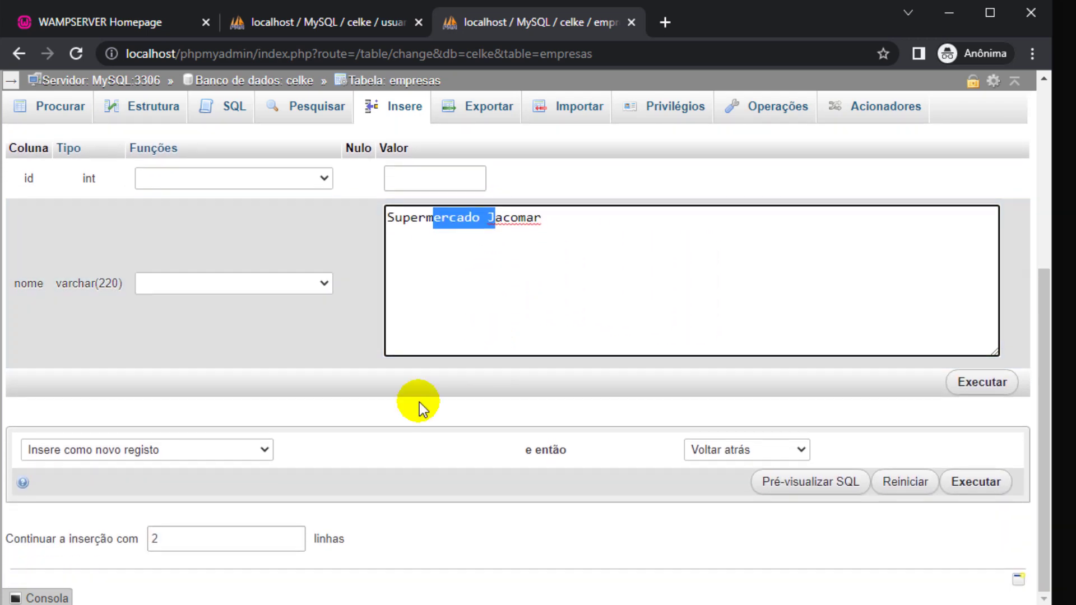
{"action": "left_click", "coordinate": [224, 538]}
{"action": "type", "text": "0"}
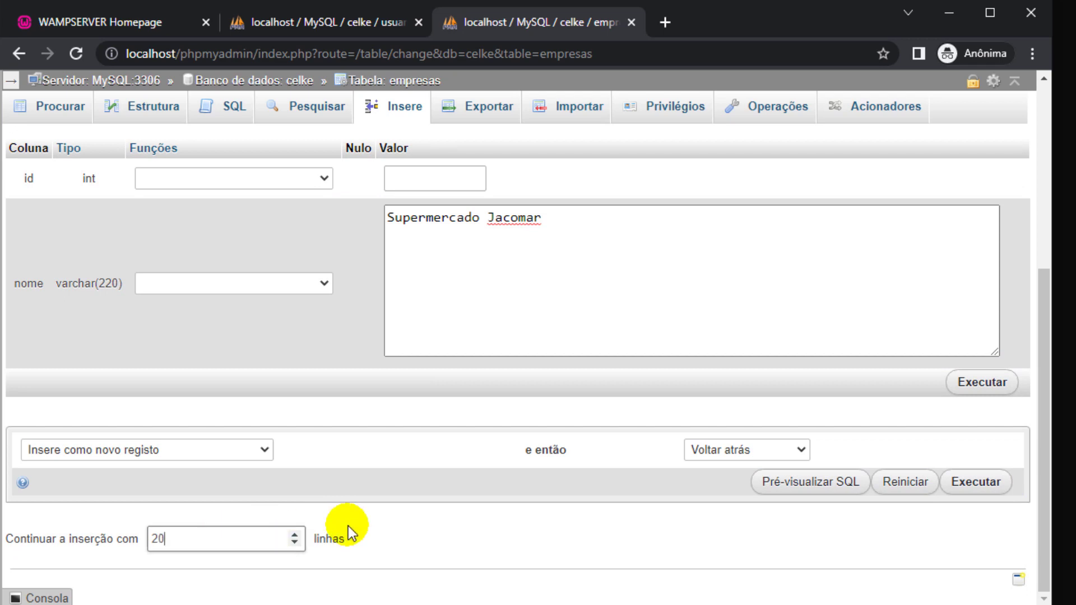
{"action": "left_click", "coordinate": [426, 507]}
{"action": "scroll", "coordinate": [437, 488], "scroll_direction": "down", "scroll_amount": 1}
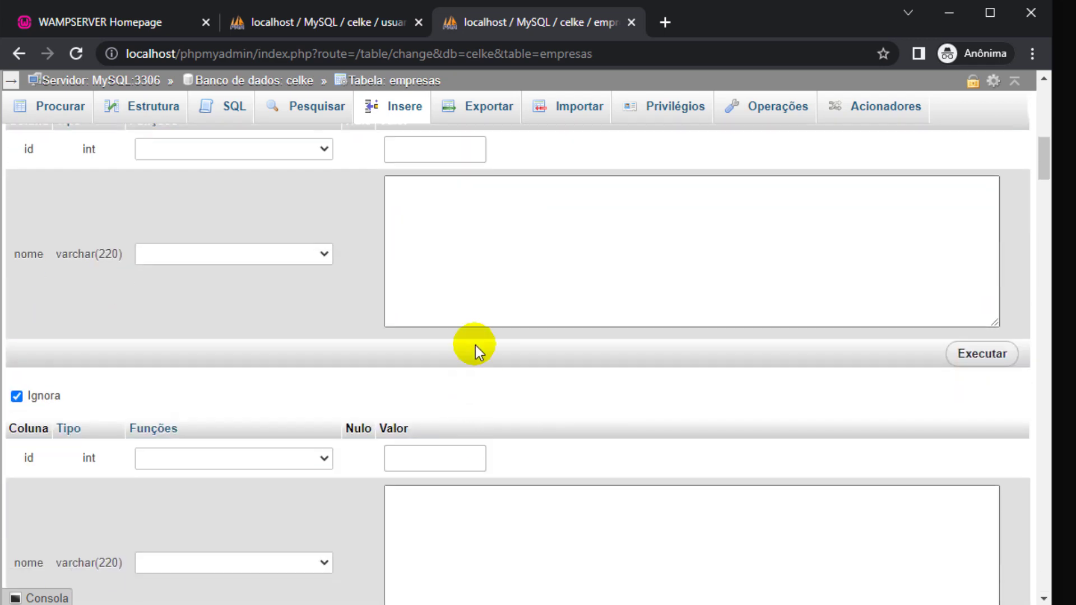
Enter Supermercado Boi Crioulo, Patio Gourmet, Rede Serve Mais and Brasil Atacadista as company names.
{"action": "left_click", "coordinate": [481, 296]}
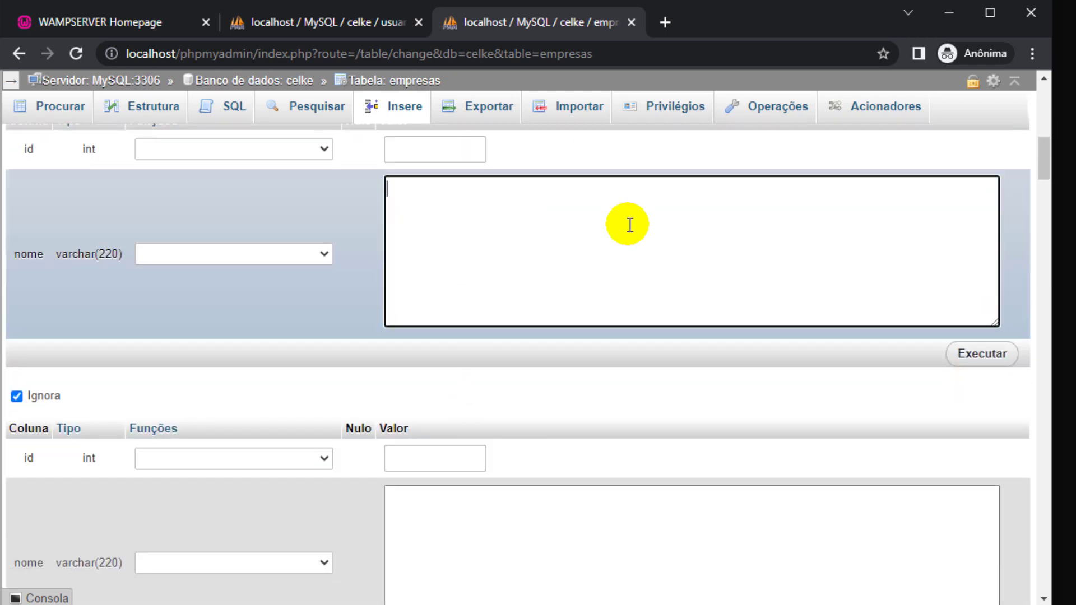
{"action": "type", "text": "Supermercado Boi Crioulo"}
{"action": "scroll", "coordinate": [626, 240], "scroll_direction": "down", "scroll_amount": 3}
{"action": "scroll", "coordinate": [627, 242], "scroll_direction": "down", "scroll_amount": 2}
{"action": "left_click", "coordinate": [624, 241]}
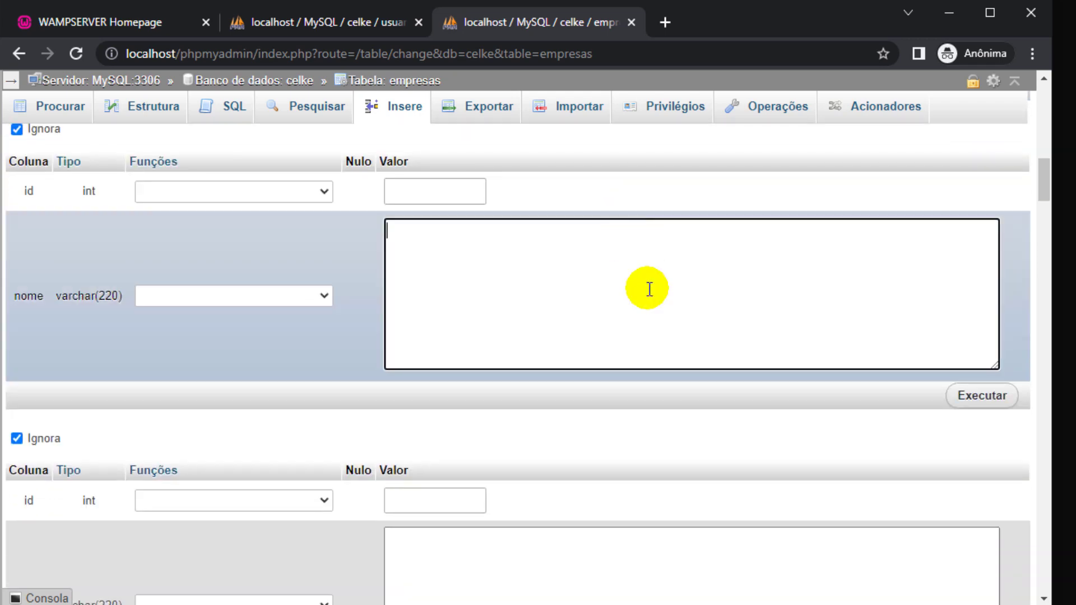
{"action": "type", "text": "Patio Gourmet"}
{"action": "scroll", "coordinate": [649, 289], "scroll_direction": "down", "scroll_amount": 4}
{"action": "left_click", "coordinate": [545, 338]}
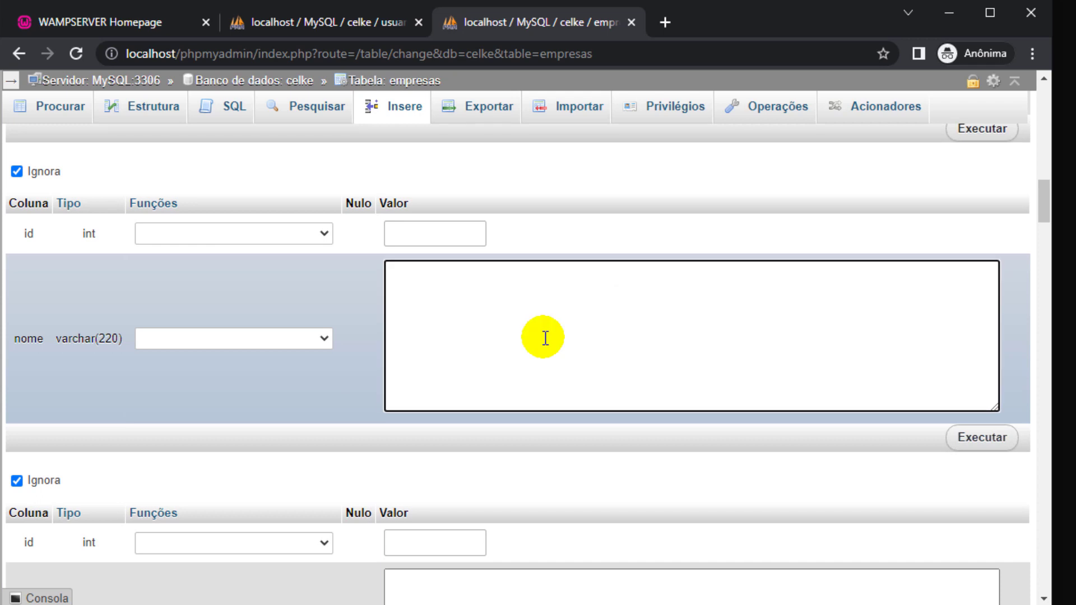
{"action": "type", "text": "Rede Serve Mais"}
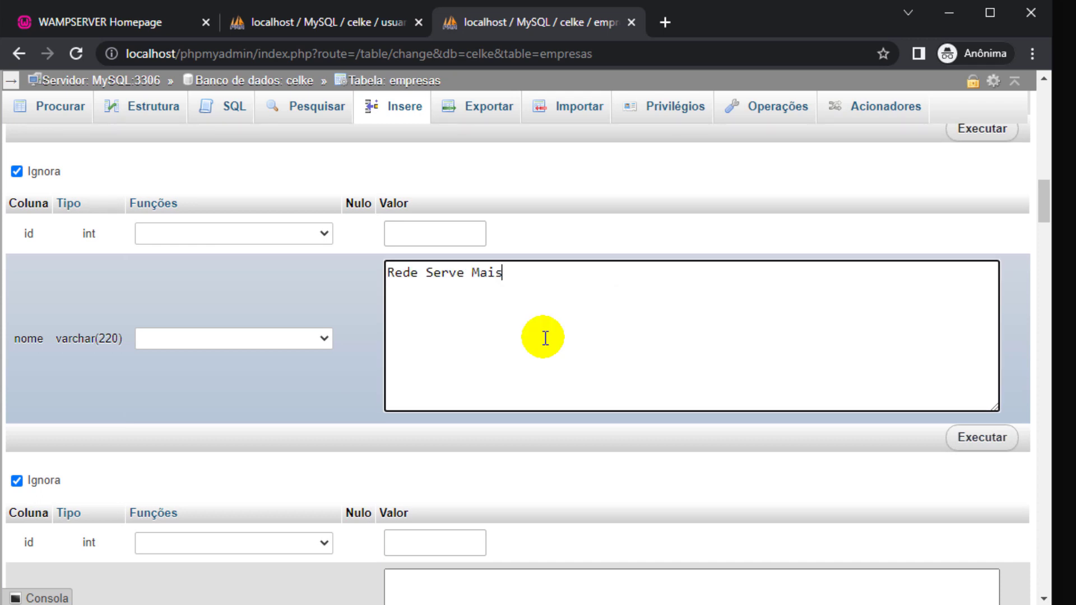
{"action": "left_click_drag", "start_coordinate": [415, 272], "coordinate": [458, 289]}
{"action": "scroll", "coordinate": [458, 289], "scroll_direction": "down", "scroll_amount": 6}
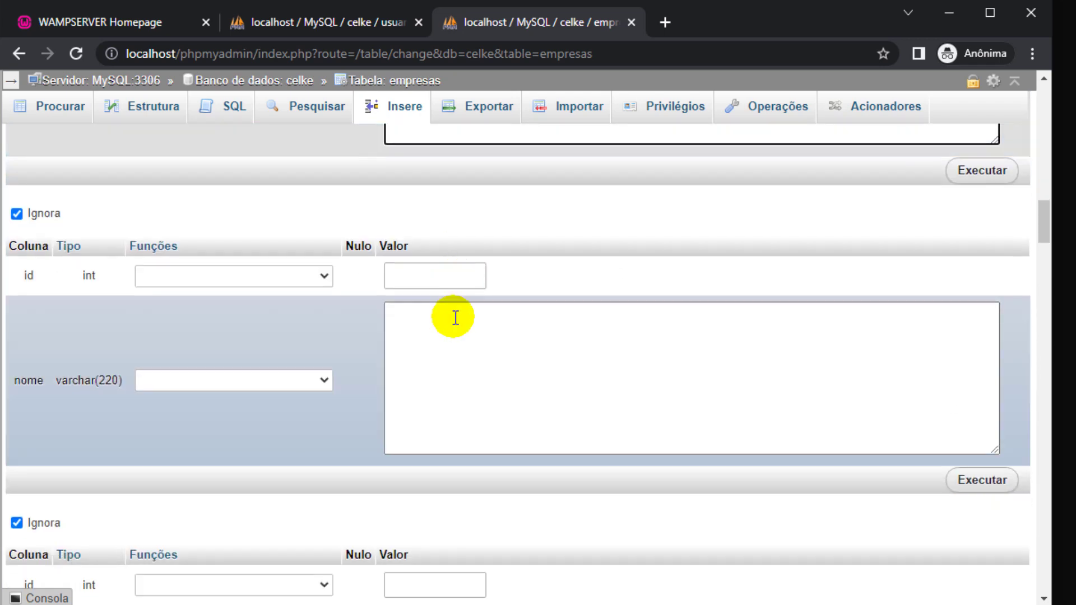
{"action": "left_click", "coordinate": [660, 348]}
{"action": "type", "text": "Brasil Atacadista"}
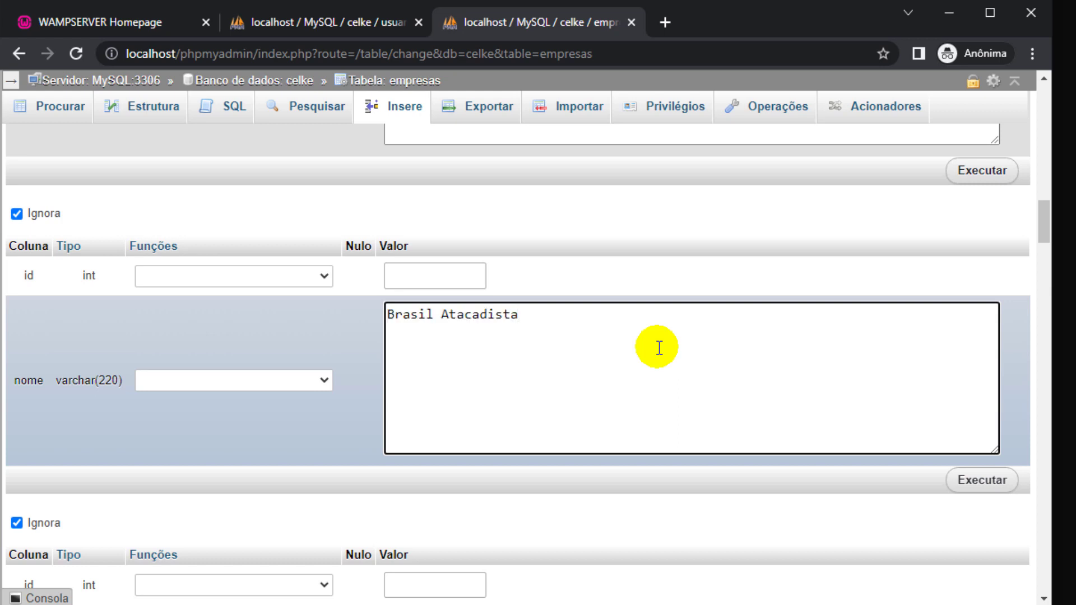
Add Angeloni Supermercado and Carrefour Hipermercado, then insert all eight rows.
{"action": "scroll", "coordinate": [657, 347], "scroll_direction": "down", "scroll_amount": 4}
{"action": "scroll", "coordinate": [656, 352], "scroll_direction": "down", "scroll_amount": 4}
{"action": "left_click", "coordinate": [635, 347]}
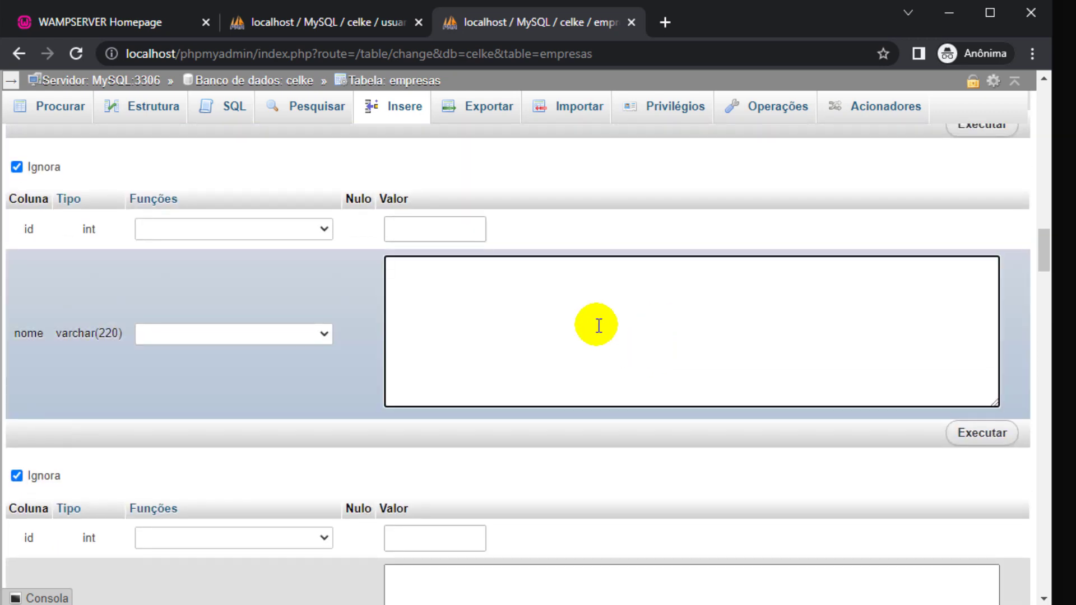
{"action": "type", "text": "Angeloni Supermercado"}
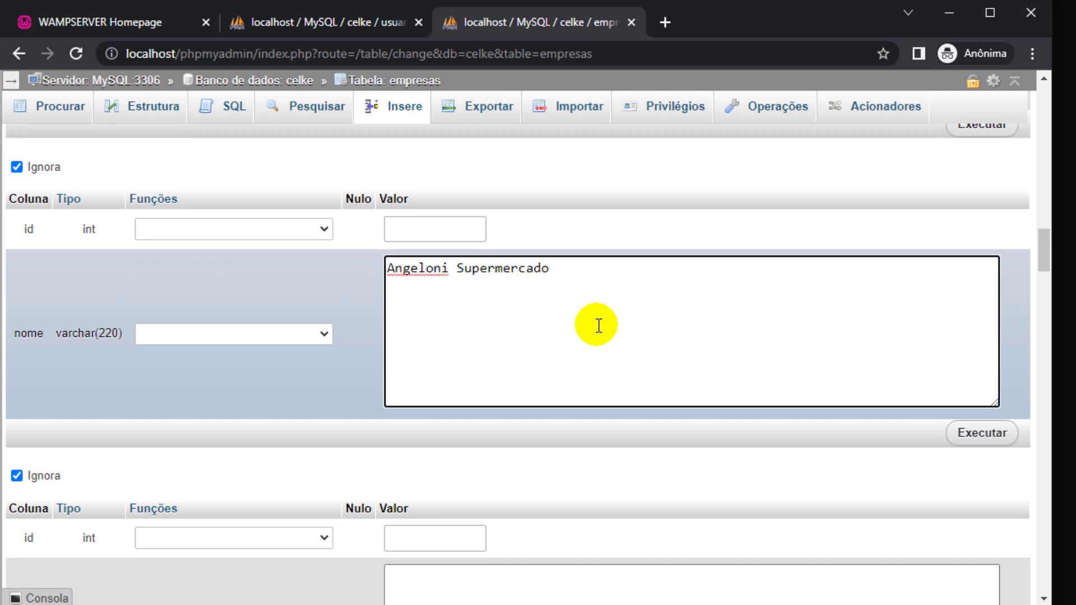
{"action": "scroll", "coordinate": [599, 326], "scroll_direction": "down", "scroll_amount": 6}
{"action": "left_click", "coordinate": [597, 326]}
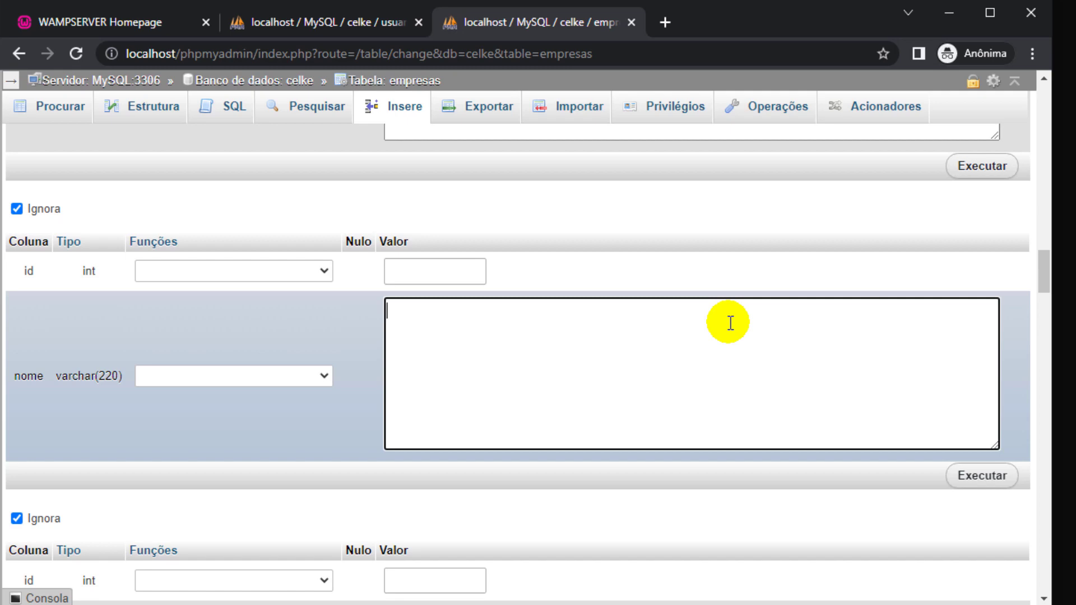
{"action": "type", "text": "Carrefour Hipermercado"}
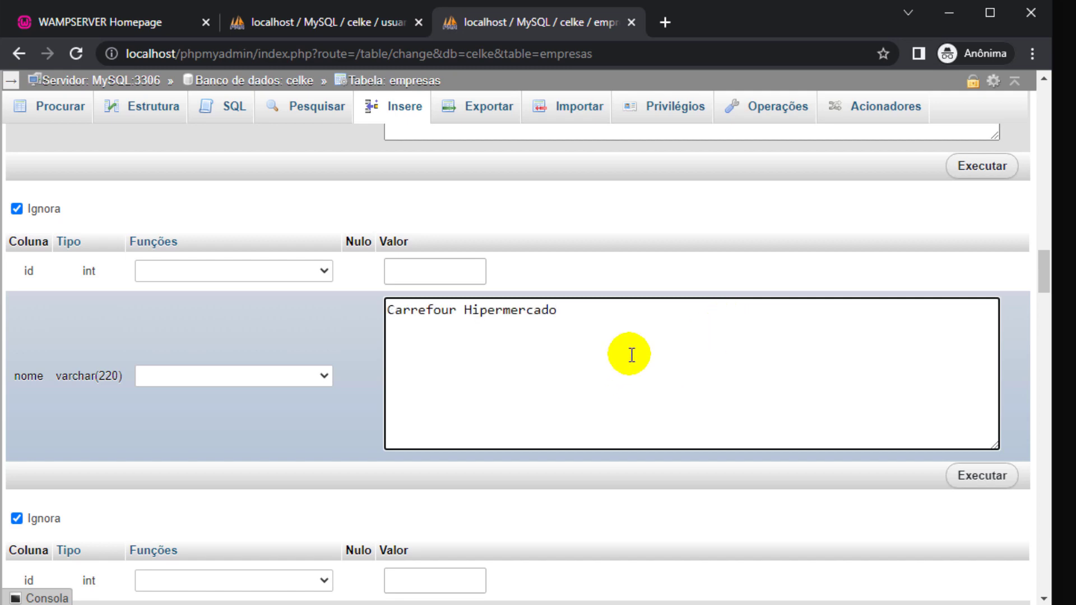
{"action": "left_click", "coordinate": [971, 477]}
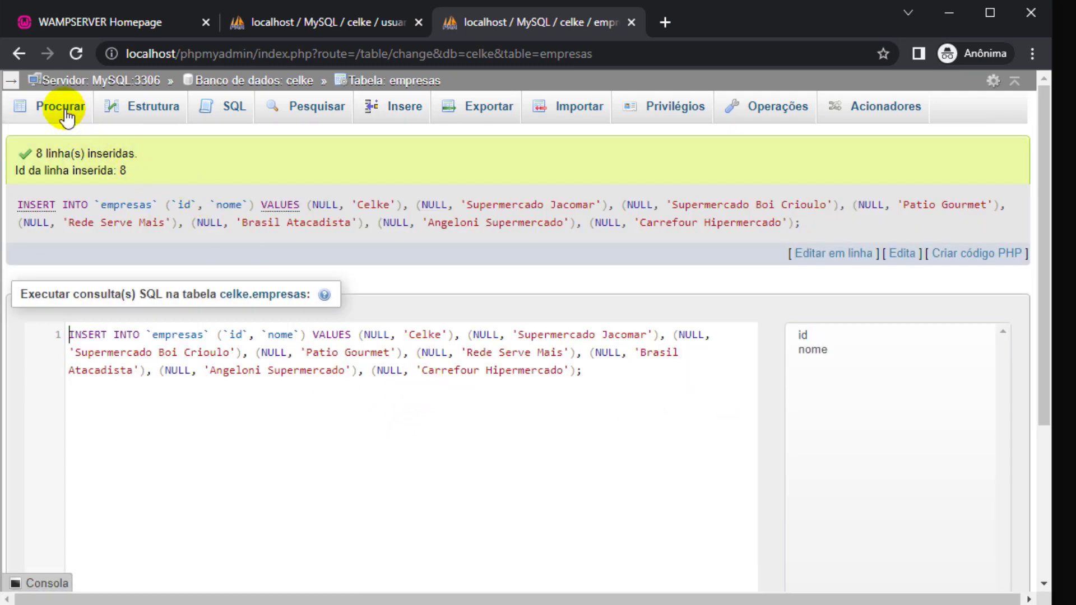
Browse the eight empresas rows, then open the empty usuarios table's insert form.
{"action": "left_click", "coordinate": [55, 107]}
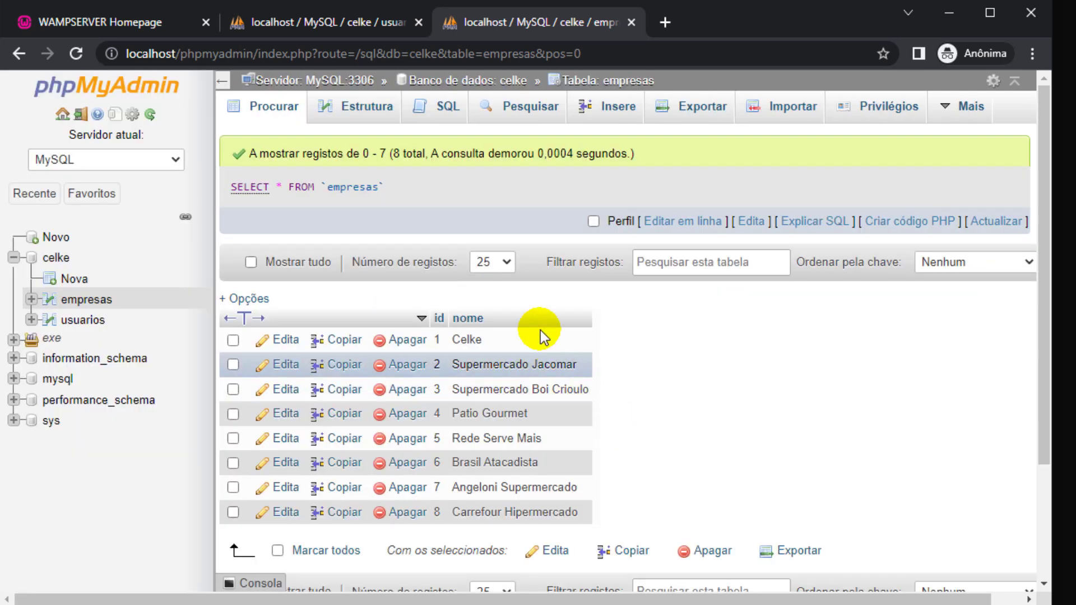
{"action": "left_click", "coordinate": [348, 19]}
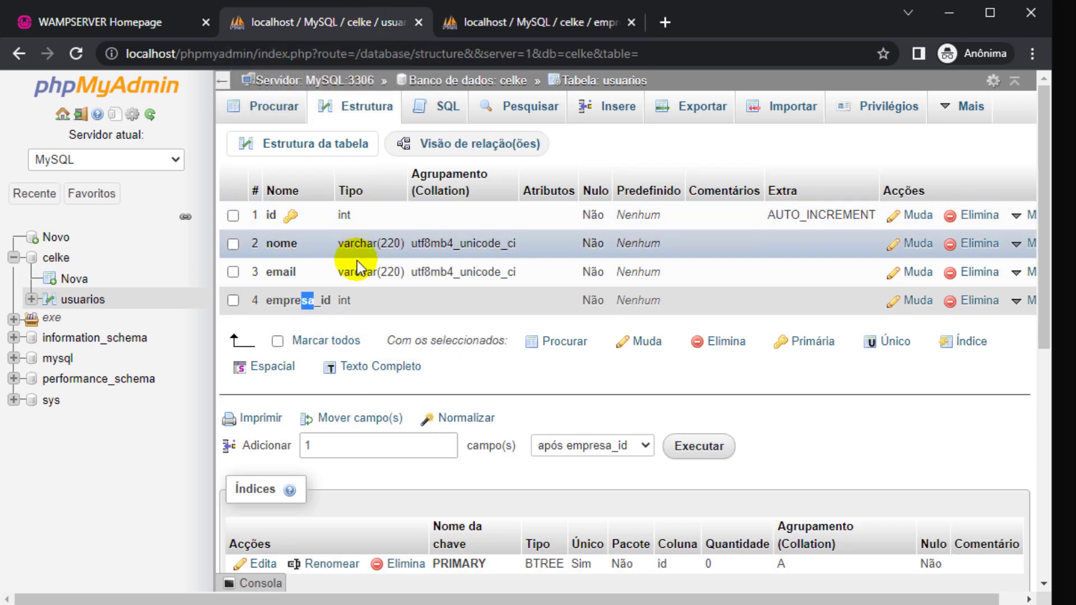
{"action": "left_click", "coordinate": [288, 115]}
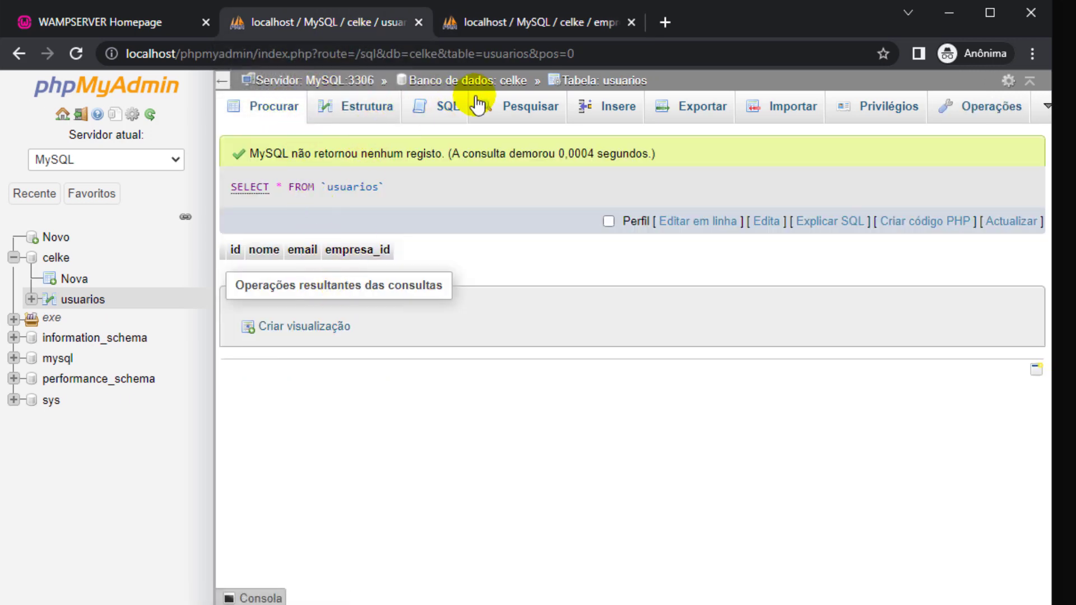
{"action": "left_click", "coordinate": [610, 109]}
Enter the first user's name and e-mail with empresa_id 1.
{"action": "left_click", "coordinate": [683, 277]}
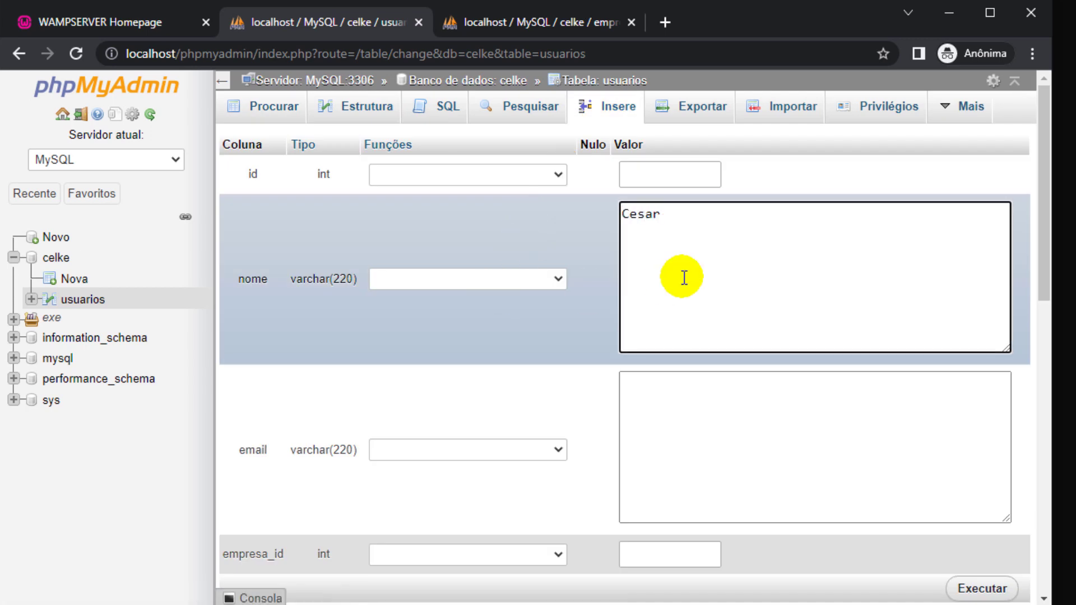
{"action": "left_click", "coordinate": [664, 389]}
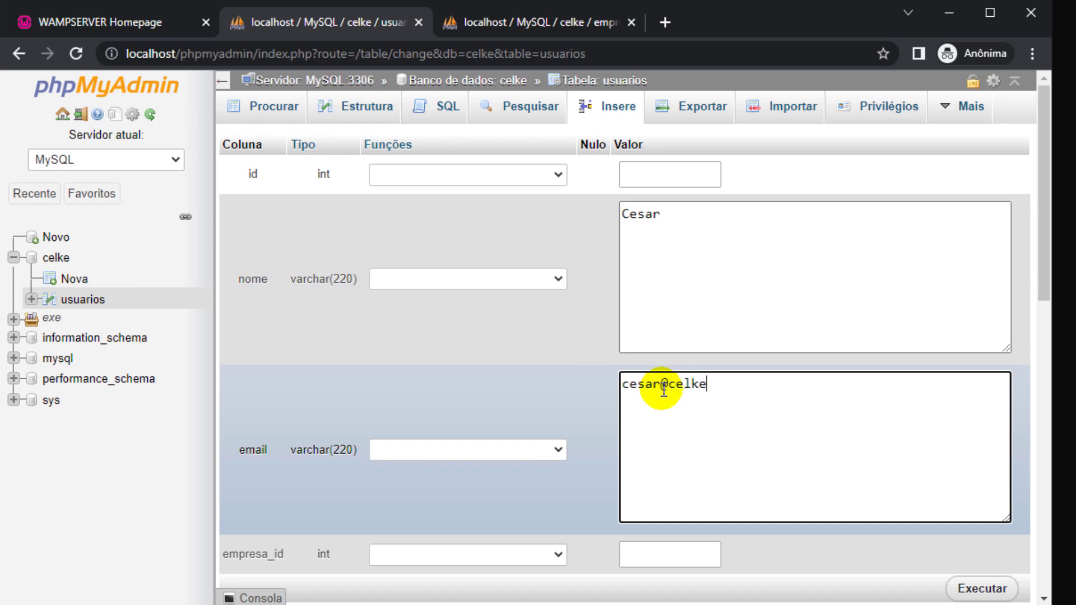
{"action": "scroll", "coordinate": [663, 387], "scroll_direction": "down", "scroll_amount": 5}
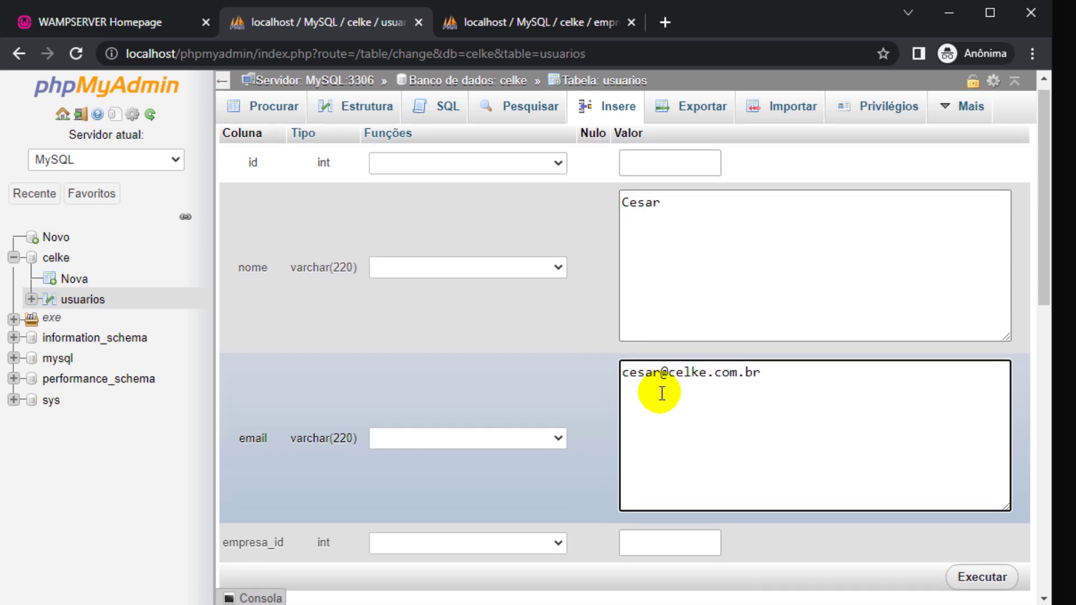
{"action": "left_click", "coordinate": [684, 292]}
{"action": "type", "text": "1"}
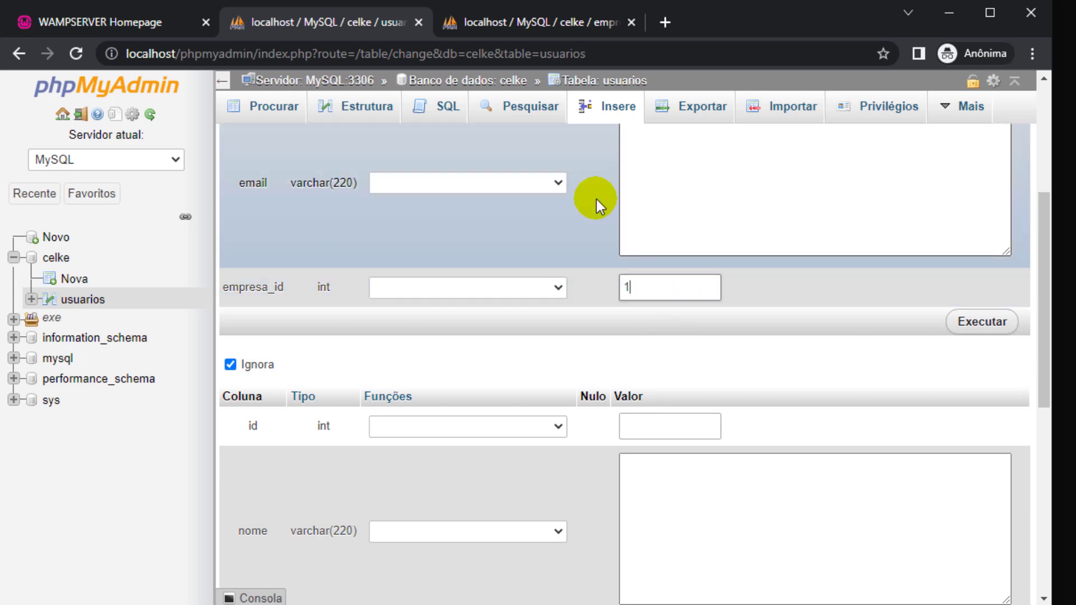
{"action": "left_click", "coordinate": [552, 26]}
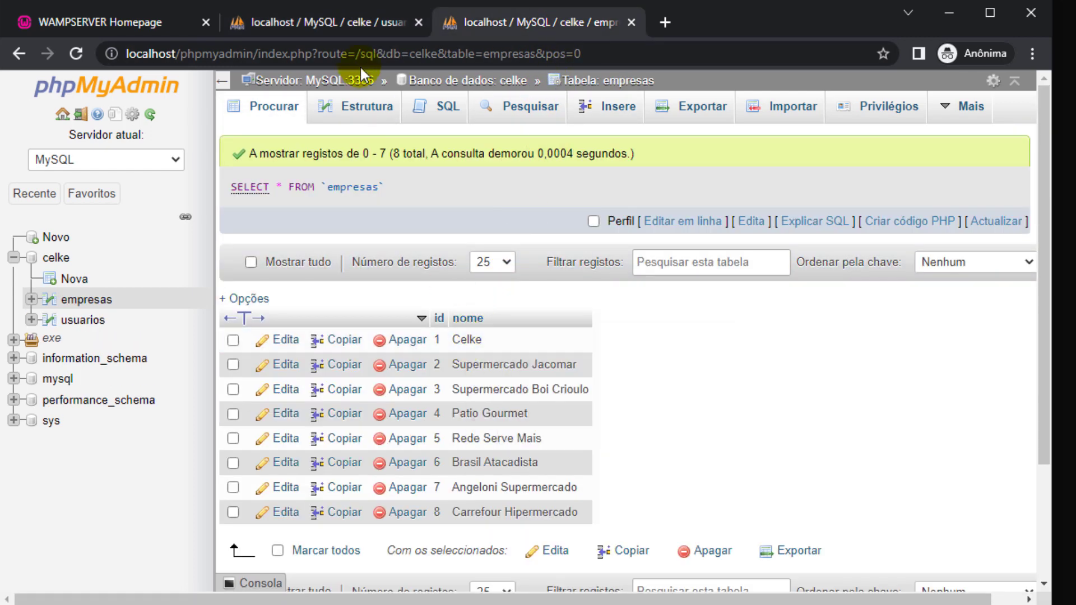
{"action": "left_click", "coordinate": [354, 23]}
{"action": "scroll", "coordinate": [442, 281], "scroll_direction": "down", "scroll_amount": 5}
Enter the second user's name and e-mail with empresa_id 1, then add 2 more entry rows.
{"action": "left_click", "coordinate": [646, 254]}
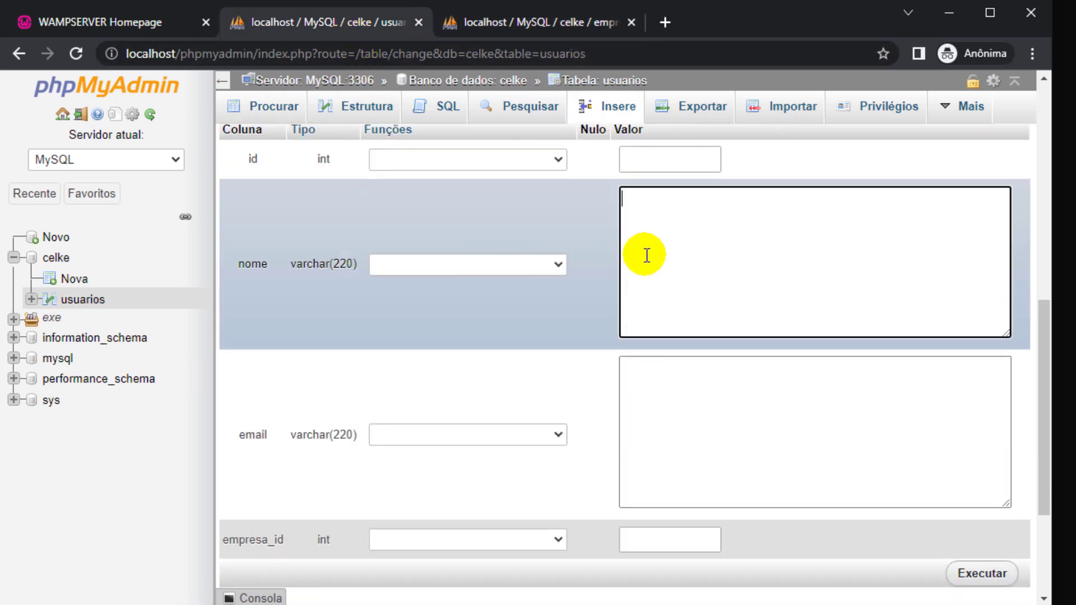
{"action": "key", "text": "Tab"}
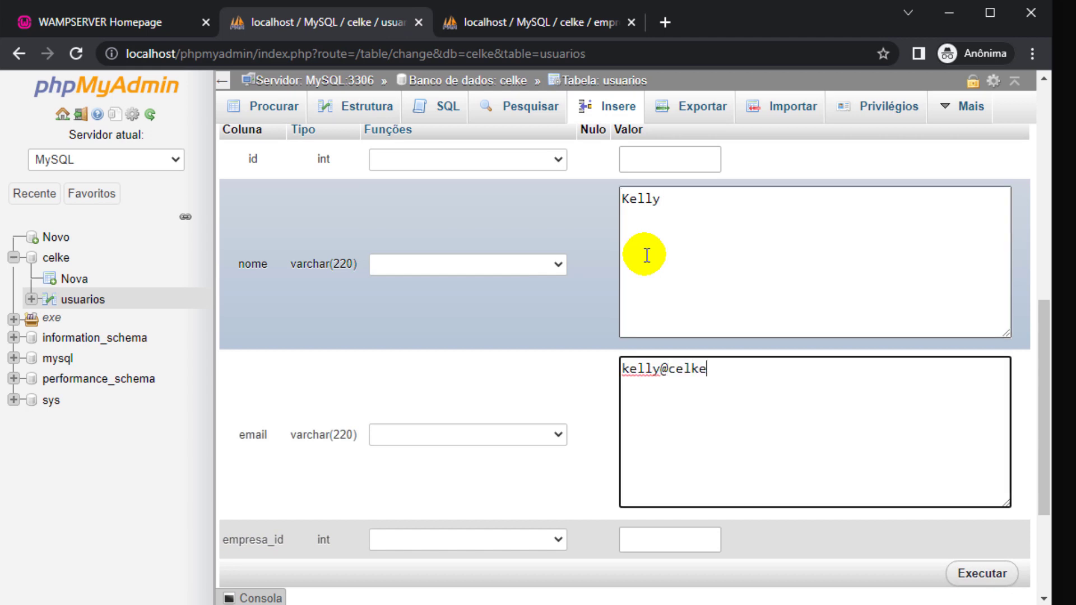
{"action": "scroll", "coordinate": [646, 255], "scroll_direction": "down", "scroll_amount": 3}
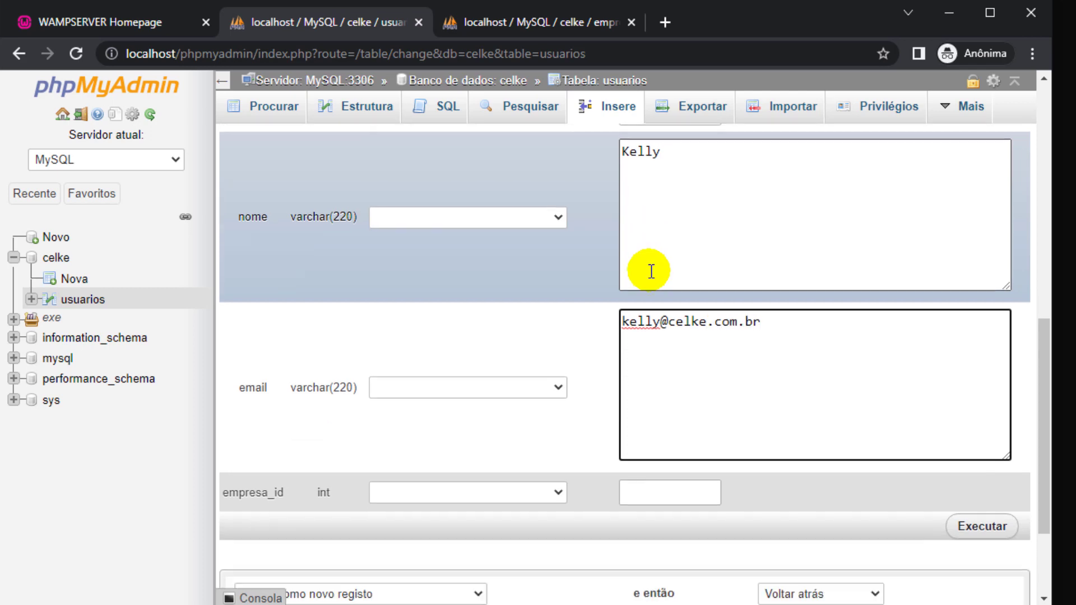
{"action": "left_click", "coordinate": [650, 350]}
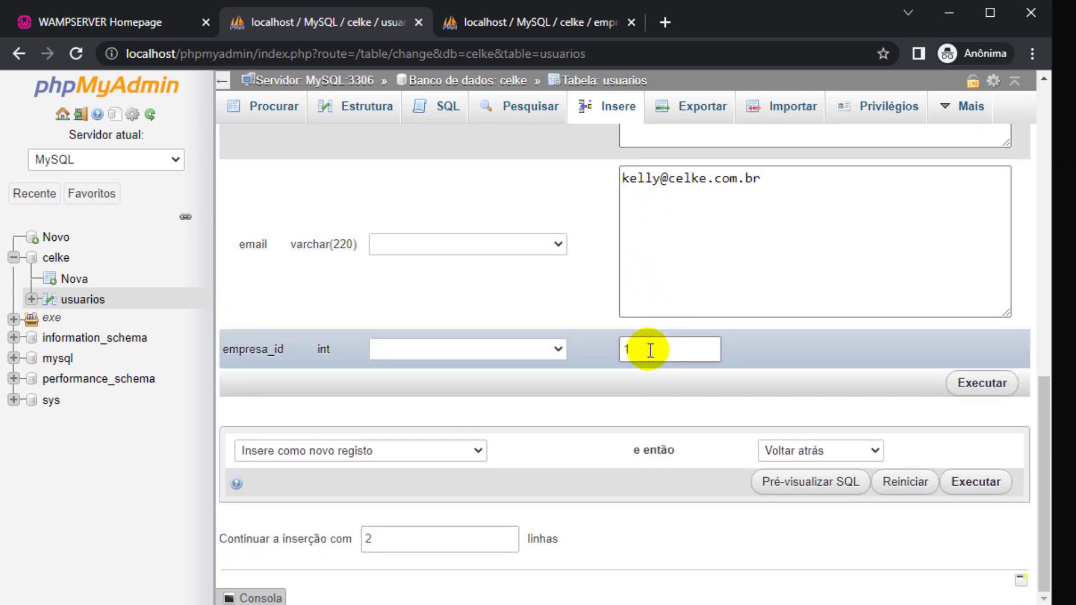
{"action": "type", "text": "1"}
{"action": "left_click", "coordinate": [467, 543]}
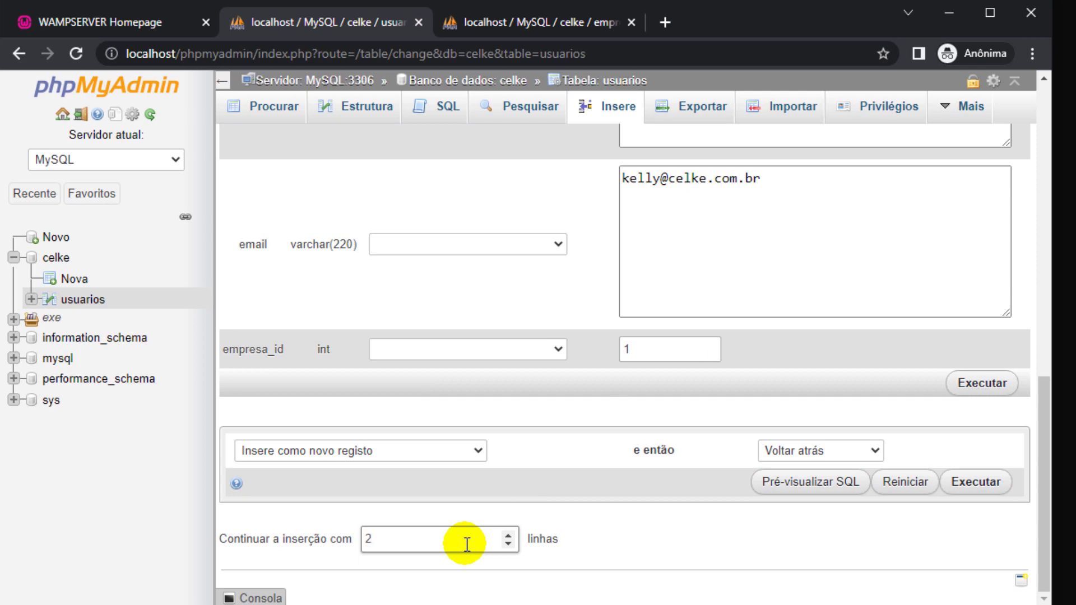
{"action": "left_click", "coordinate": [591, 537]}
Enter the third user's name and complete their e-mail ending in .br.
{"action": "scroll", "coordinate": [617, 493], "scroll_direction": "down", "scroll_amount": 4}
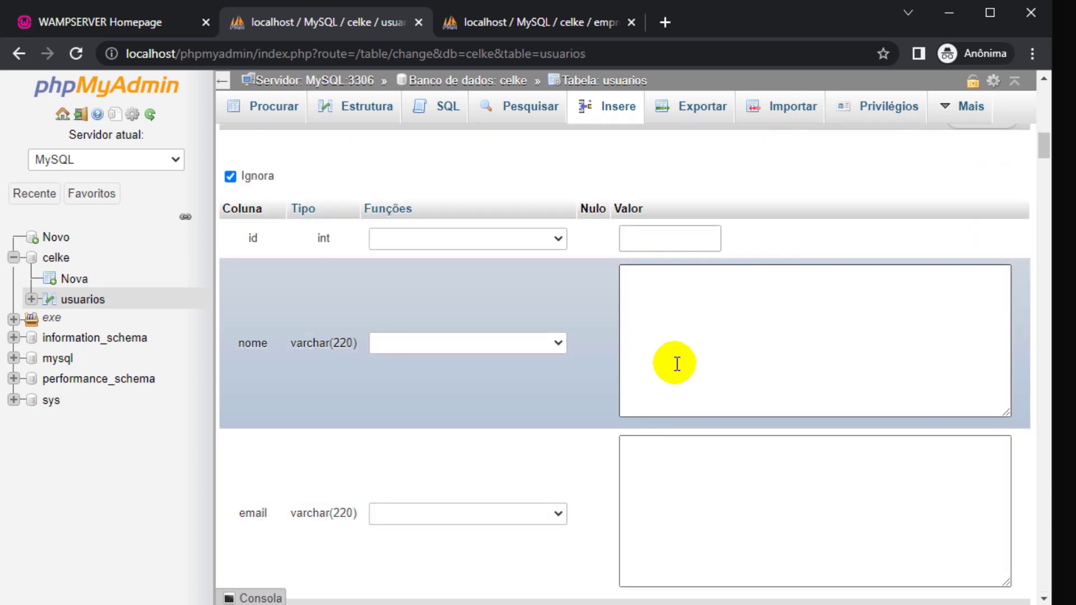
{"action": "left_click", "coordinate": [677, 365]}
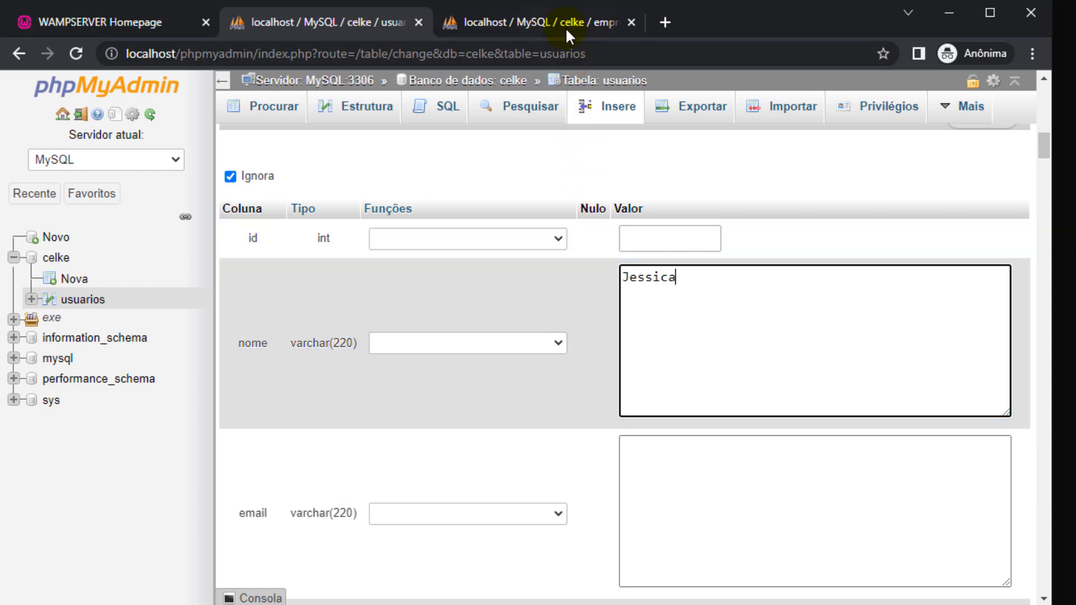
{"action": "left_click", "coordinate": [567, 25]}
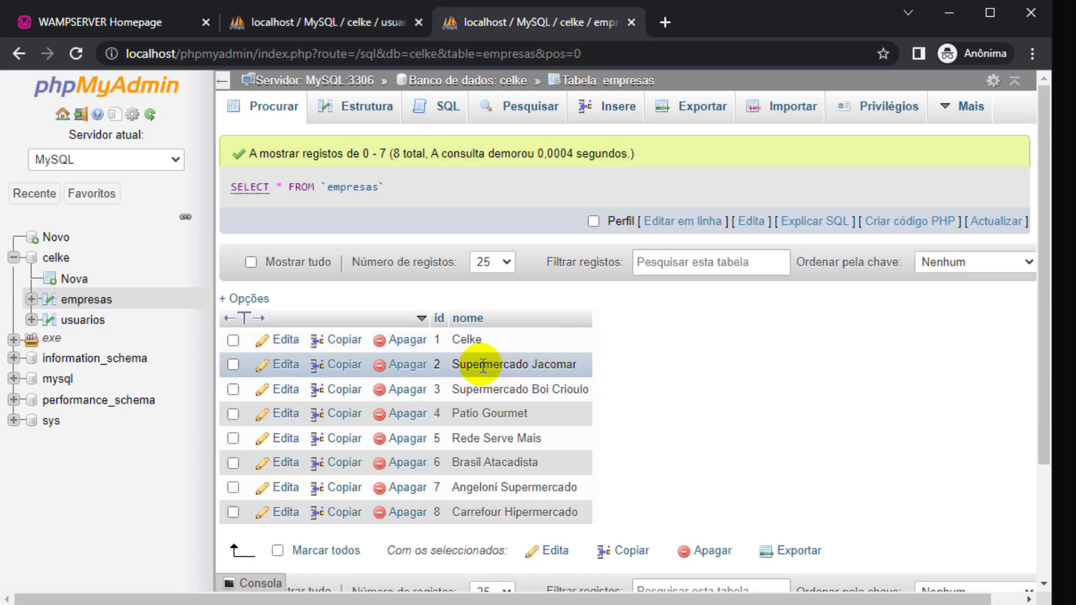
{"action": "left_click", "coordinate": [356, 23]}
{"action": "left_click", "coordinate": [665, 271]}
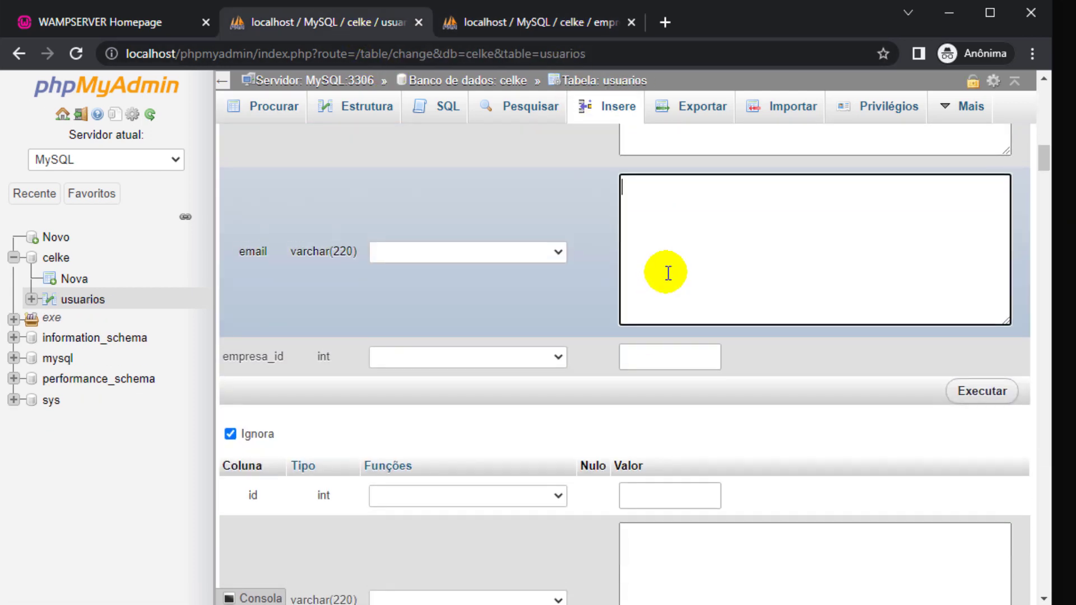
{"action": "scroll", "coordinate": [667, 281], "scroll_direction": "up", "scroll_amount": 3}
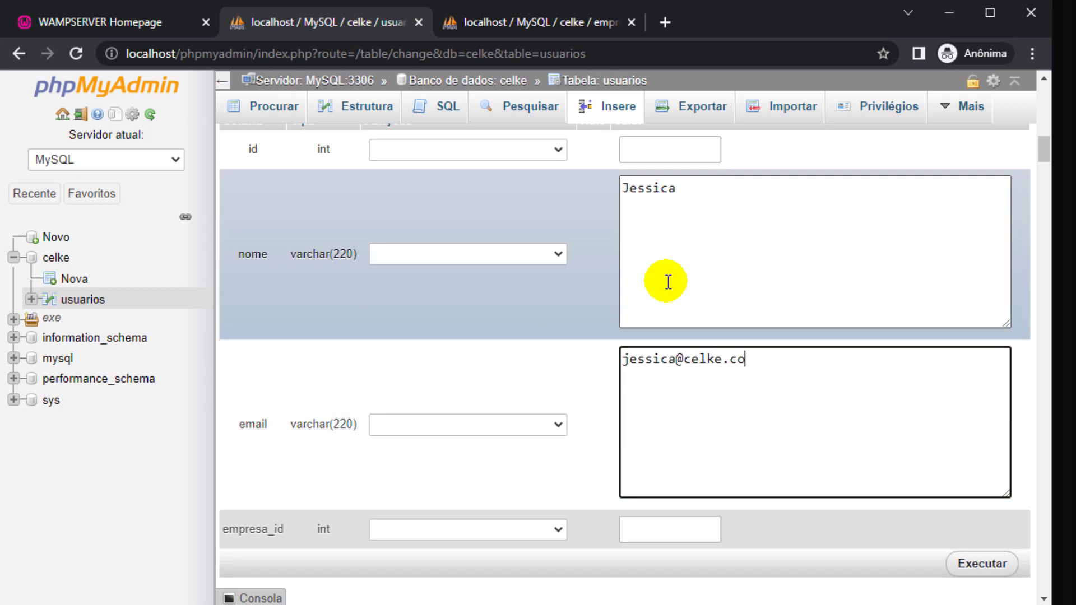
{"action": "type", "text": ".br"}
{"action": "left_click_drag", "start_coordinate": [677, 359], "coordinate": [761, 343]}
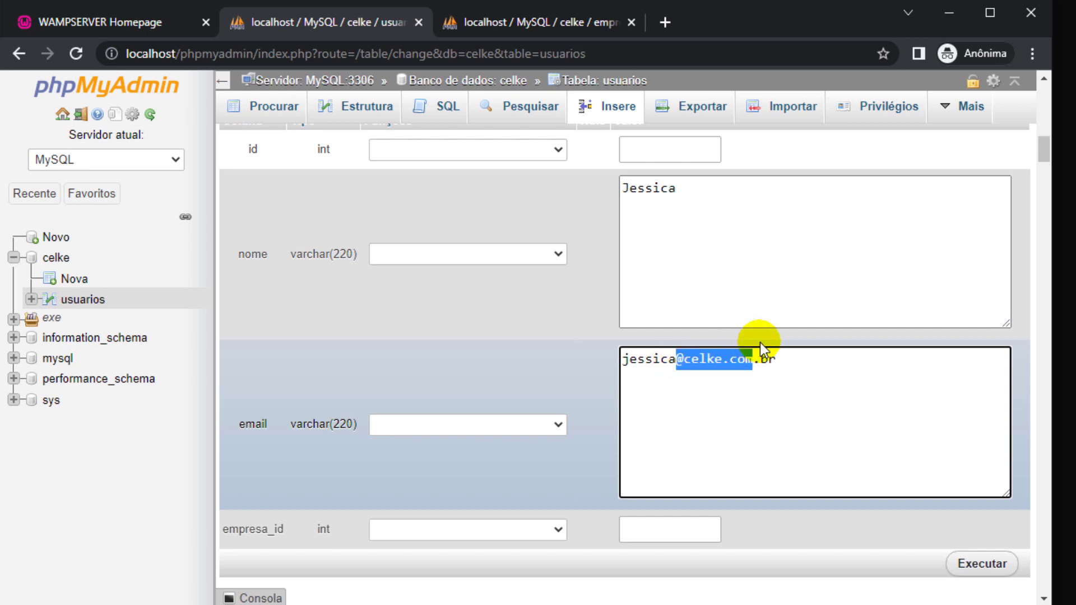
{"action": "scroll", "coordinate": [695, 356], "scroll_direction": "down", "scroll_amount": 3}
{"action": "left_click", "coordinate": [695, 355]}
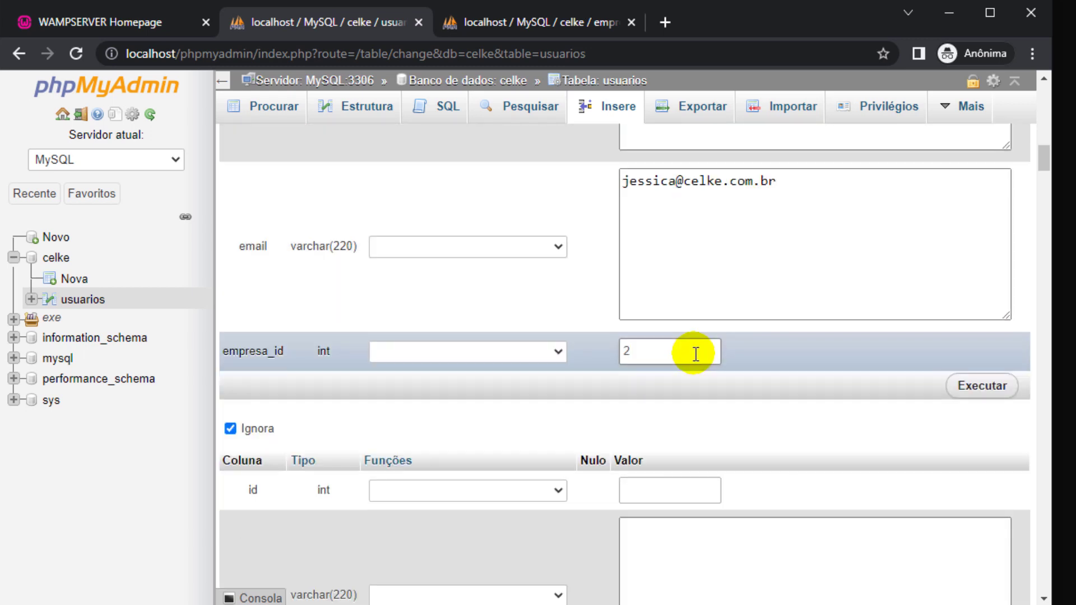
{"action": "scroll", "coordinate": [692, 336], "scroll_direction": "down", "scroll_amount": 3}
Fill in another user's name and e-mail, linked to empresa_id 3.
{"action": "left_click", "coordinate": [552, 22]}
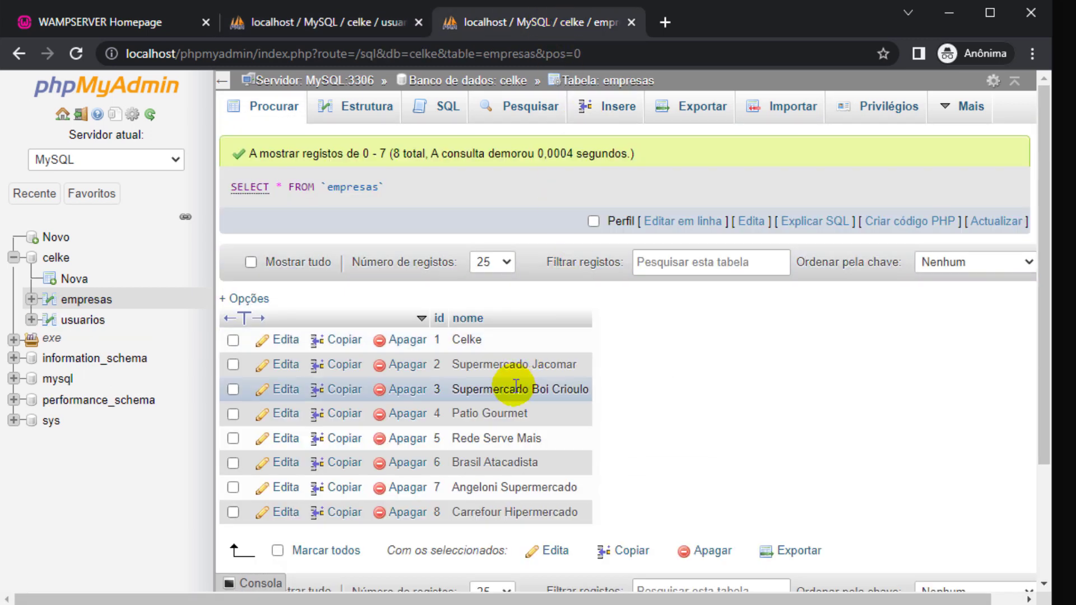
{"action": "double_click", "coordinate": [483, 389]}
{"action": "left_click", "coordinate": [328, 22]}
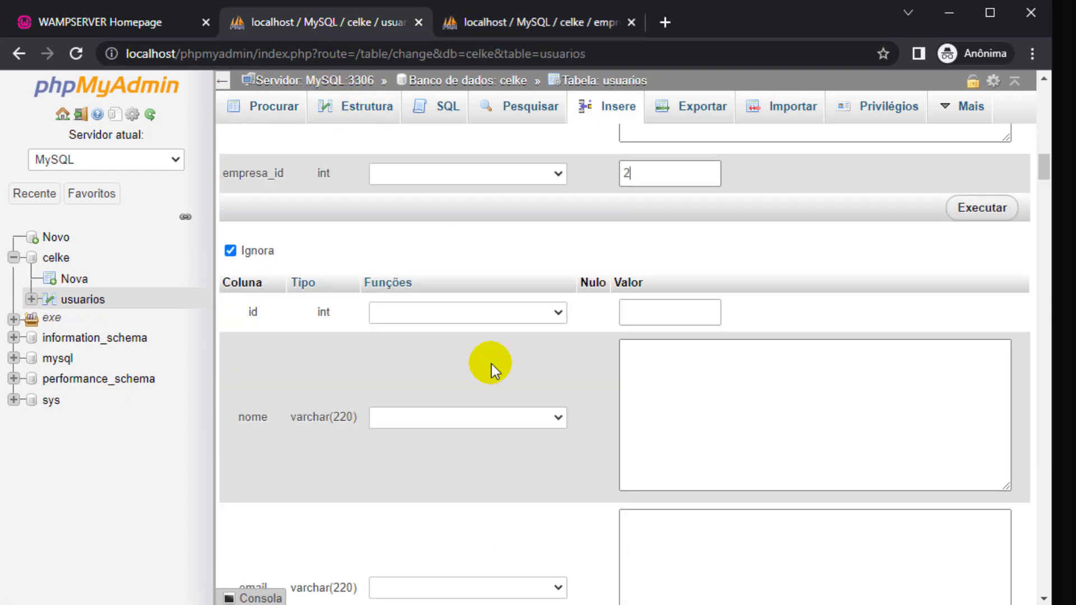
{"action": "left_click", "coordinate": [655, 398]}
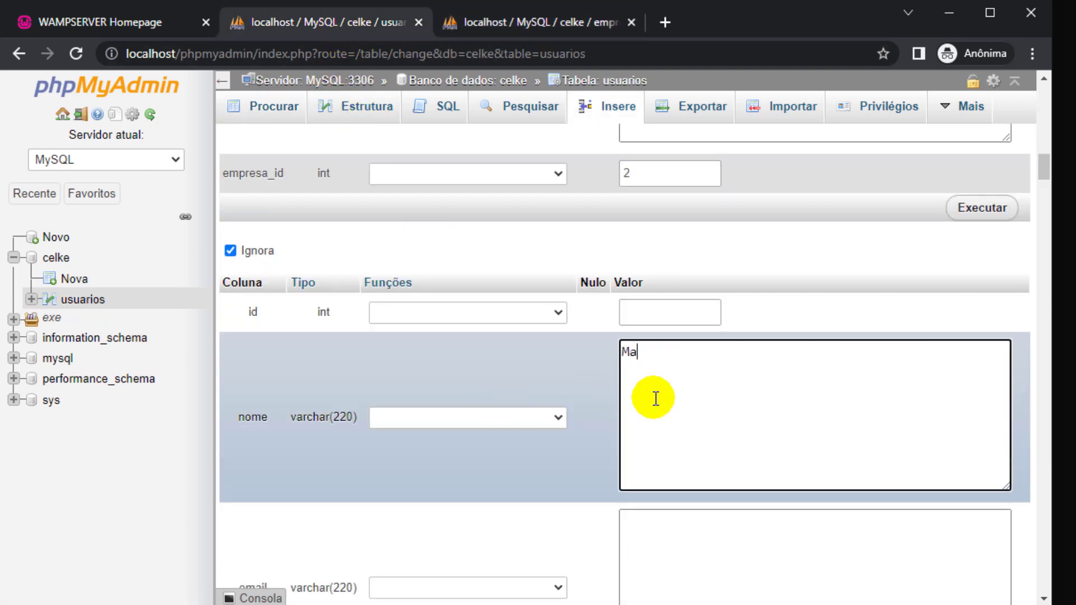
{"action": "scroll", "coordinate": [654, 398], "scroll_direction": "down", "scroll_amount": 3}
{"action": "left_click", "coordinate": [653, 410]}
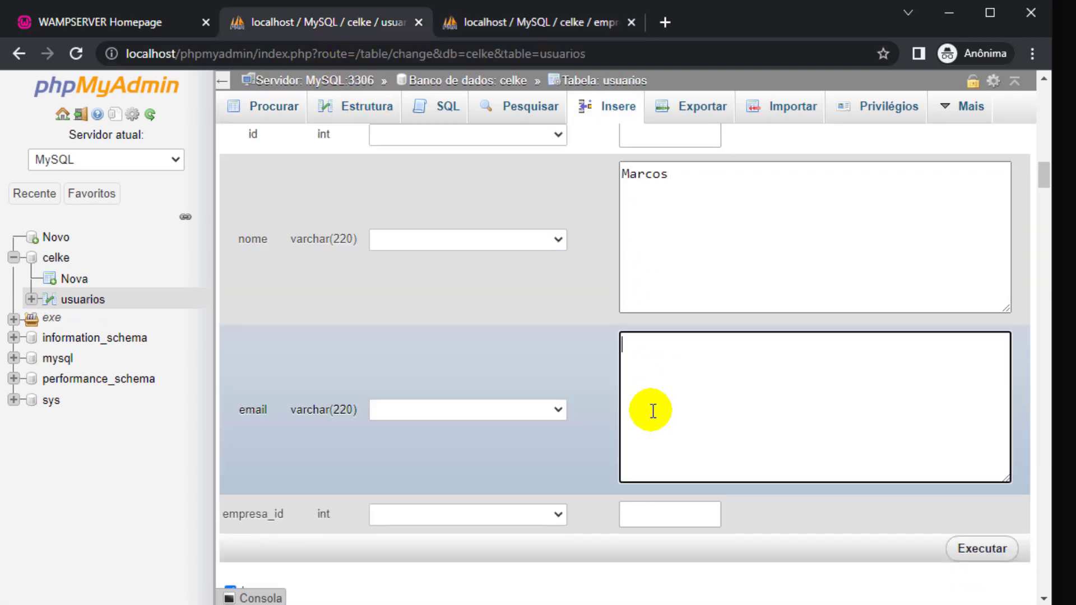
{"action": "scroll", "coordinate": [654, 412], "scroll_direction": "down", "scroll_amount": 3}
{"action": "left_click", "coordinate": [662, 340]}
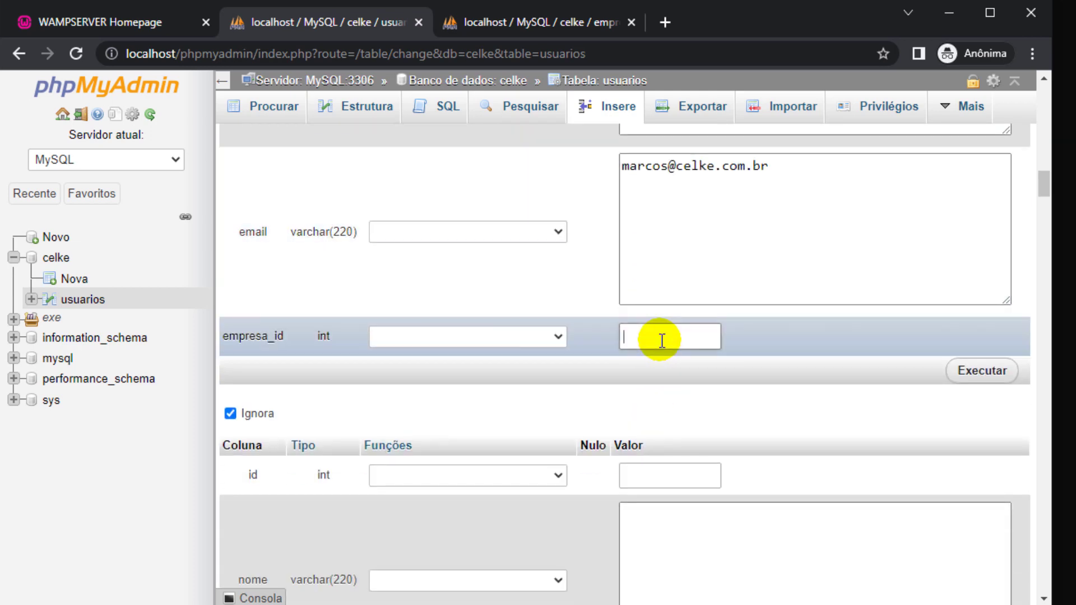
{"action": "left_click", "coordinate": [538, 23]}
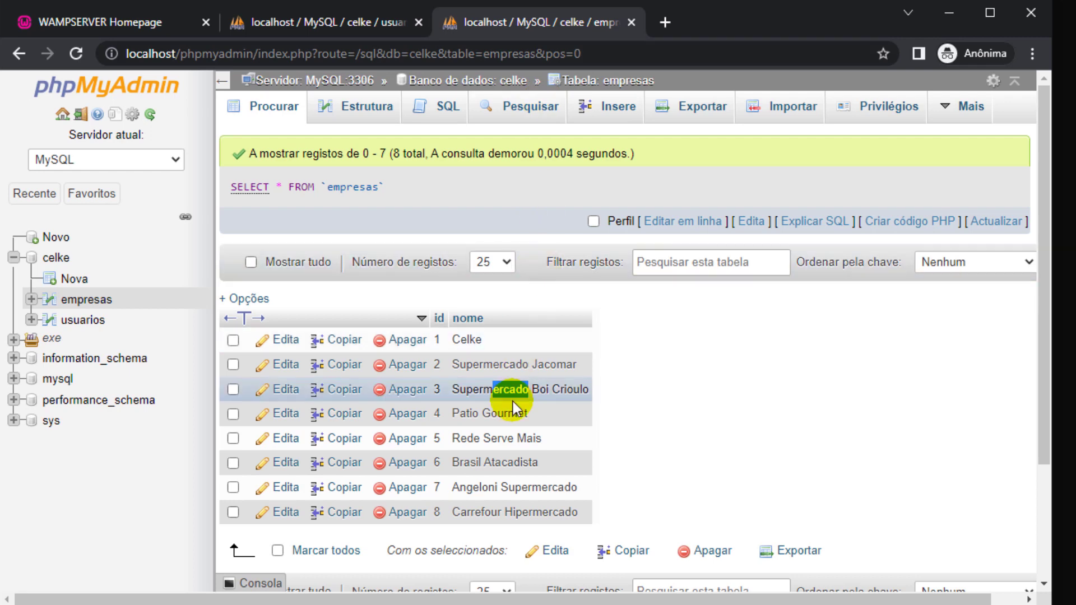
{"action": "left_click", "coordinate": [303, 25]}
{"action": "type", "text": "3"}
Add the next user's name and e-mail, correcting their empresa_id to 4.
{"action": "scroll", "coordinate": [667, 393], "scroll_direction": "down", "scroll_amount": 5}
{"action": "left_click", "coordinate": [685, 329]}
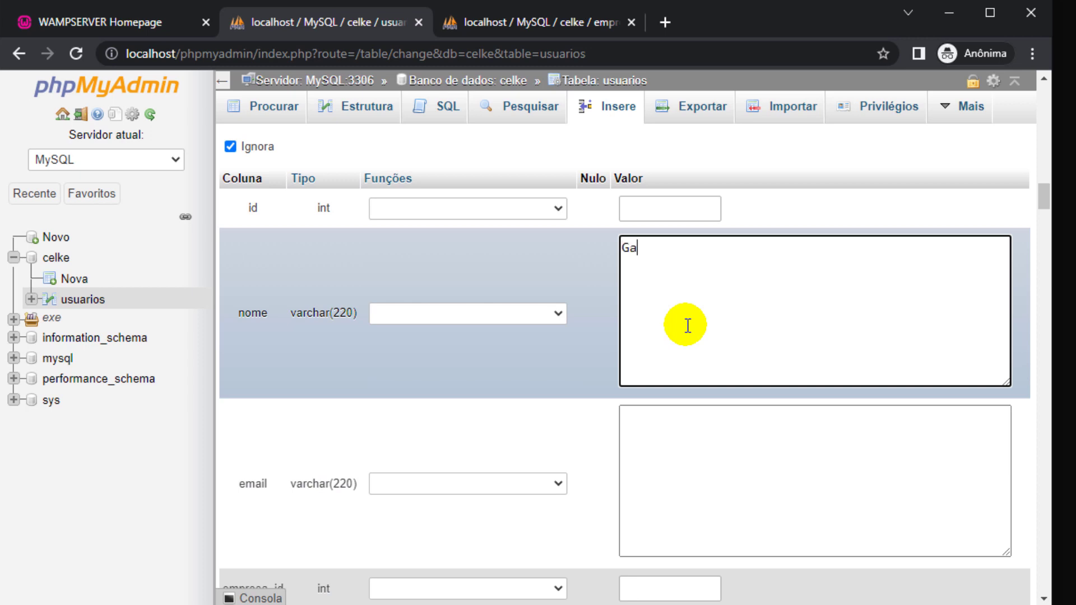
{"action": "type", "text": "Gabrielly"}
{"action": "key", "text": "Tab"}
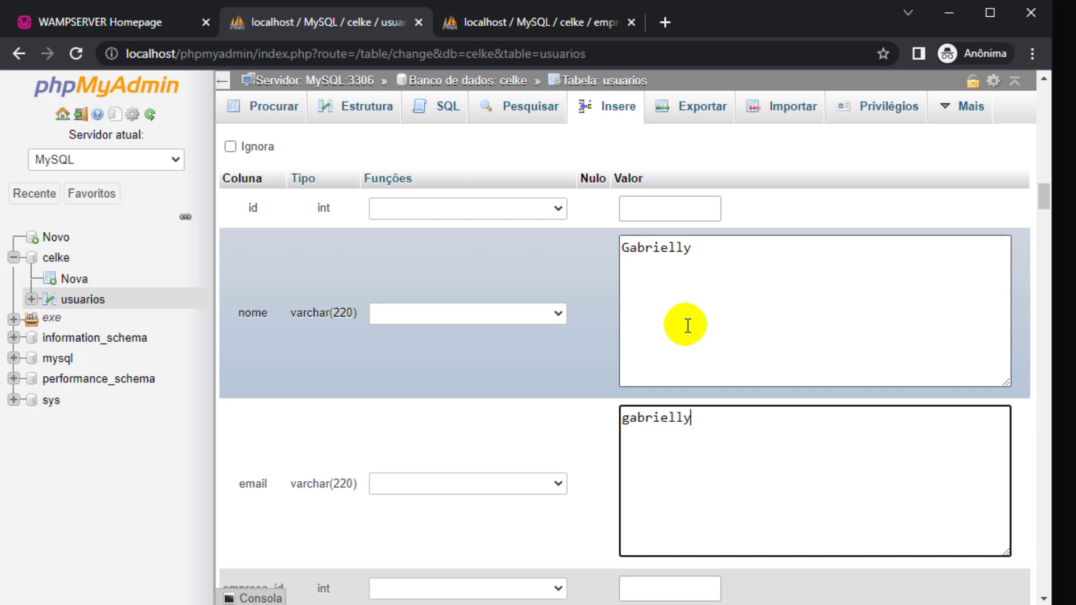
{"action": "key", "text": "Tab"}
{"action": "left_click", "coordinate": [706, 416]}
{"action": "type", "text": "@celke.com.br"}
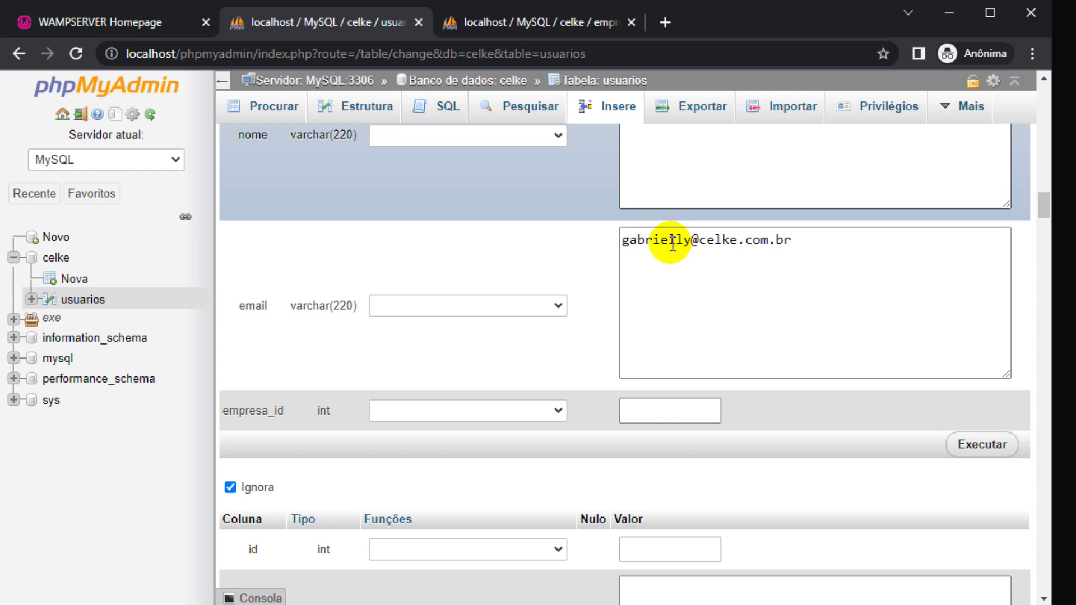
{"action": "key", "text": "Tab"}
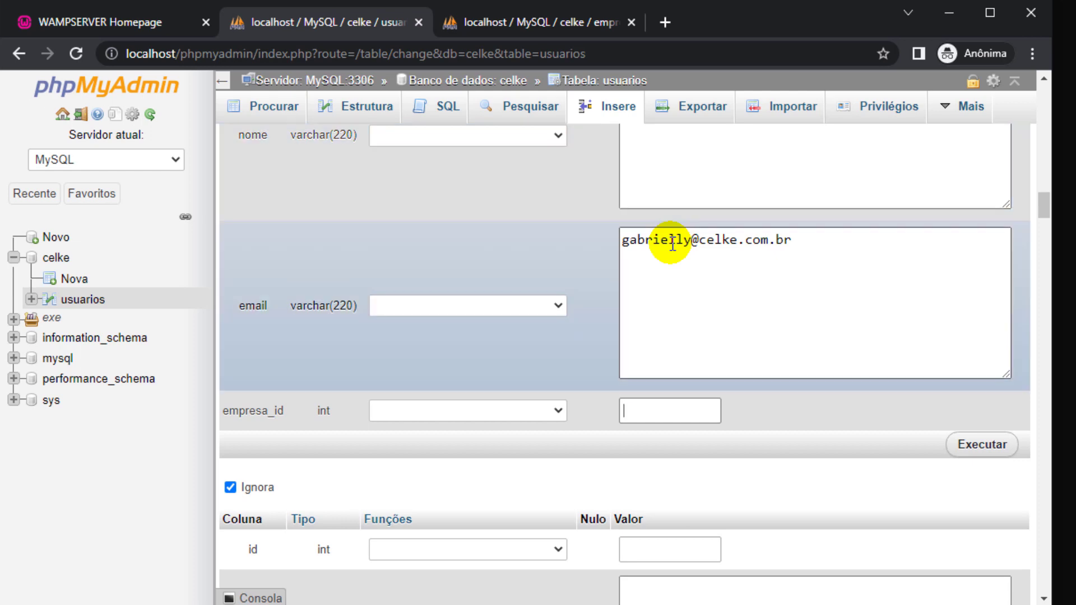
{"action": "left_click", "coordinate": [617, 25]}
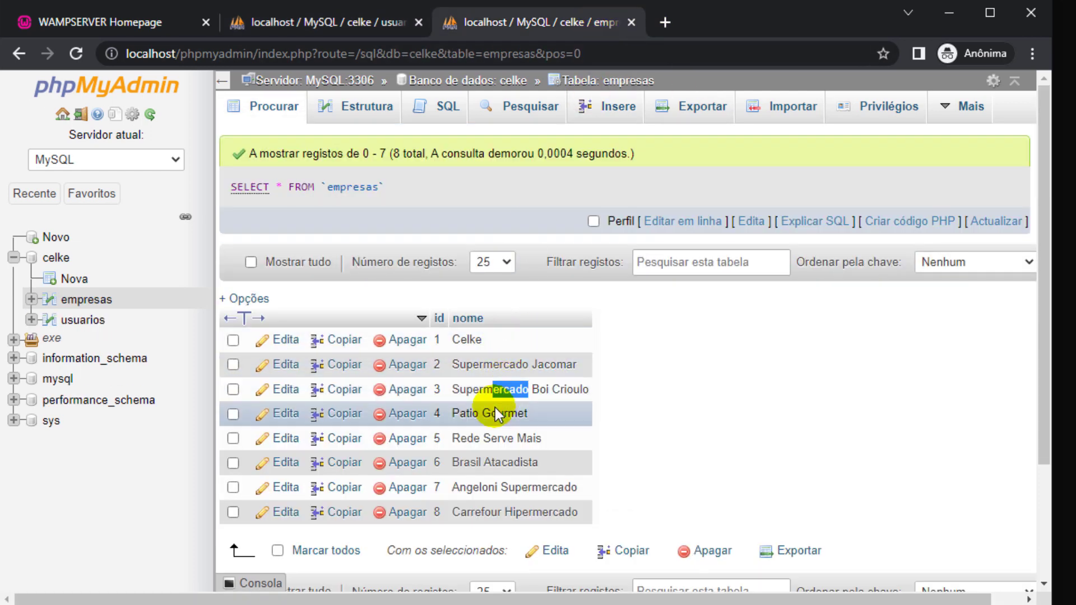
{"action": "left_click", "coordinate": [331, 22]}
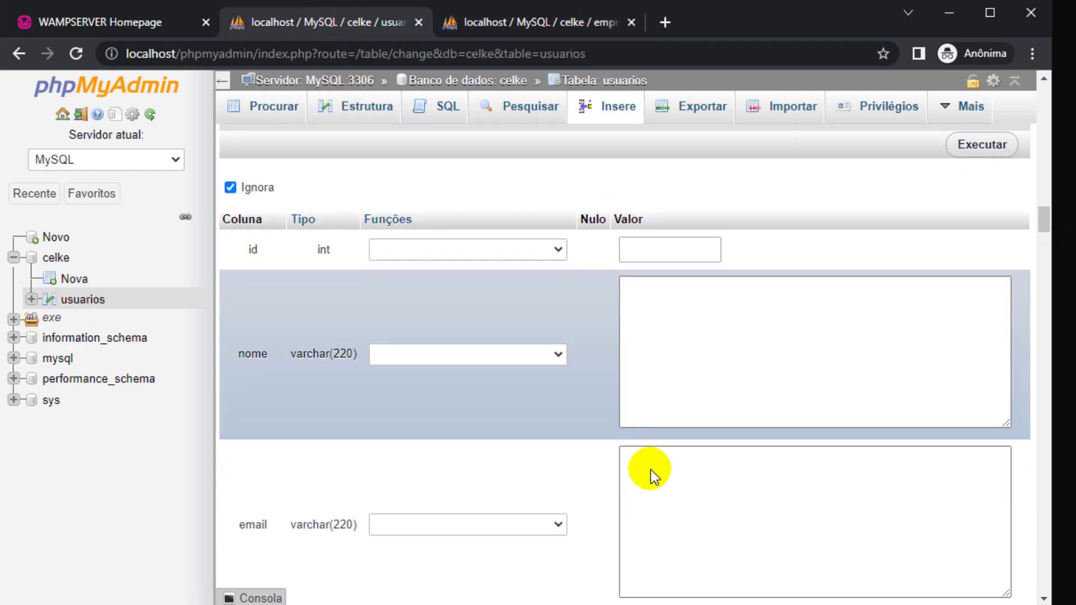
{"action": "scroll", "coordinate": [653, 474], "scroll_direction": "up", "scroll_amount": 5}
{"action": "key", "text": "BackSpace"}
{"action": "type", "text": "4"}
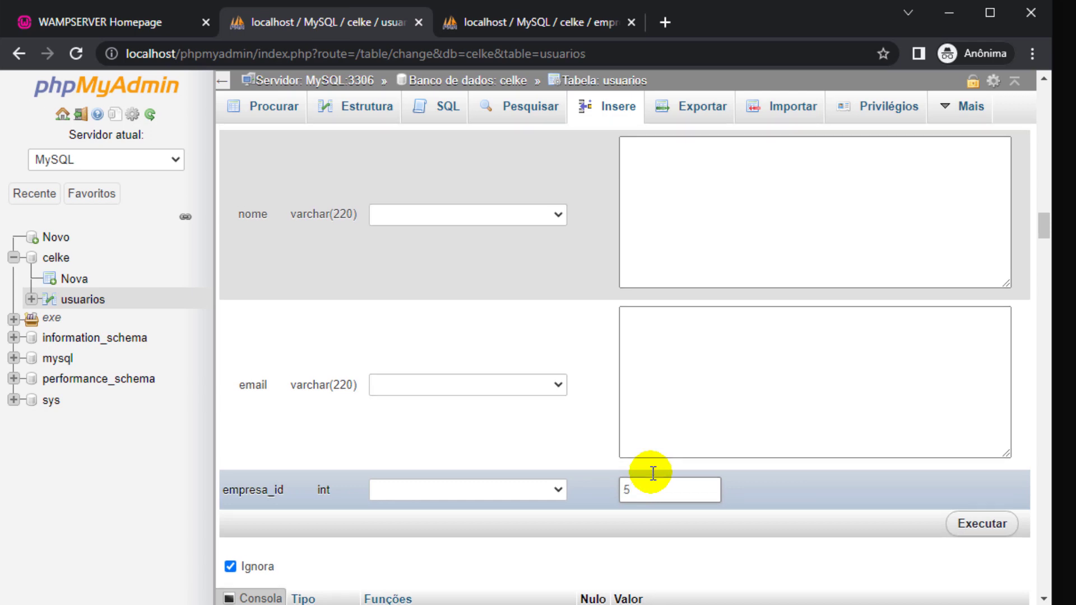
{"action": "scroll", "coordinate": [653, 474], "scroll_direction": "down", "scroll_amount": 5}
Enter a further user's name and e-mail, cross-checking company ids in empresas.
{"action": "left_click", "coordinate": [655, 413]}
{"action": "type", "text": "Ana"}
{"action": "scroll", "coordinate": [666, 411], "scroll_direction": "down", "scroll_amount": 3}
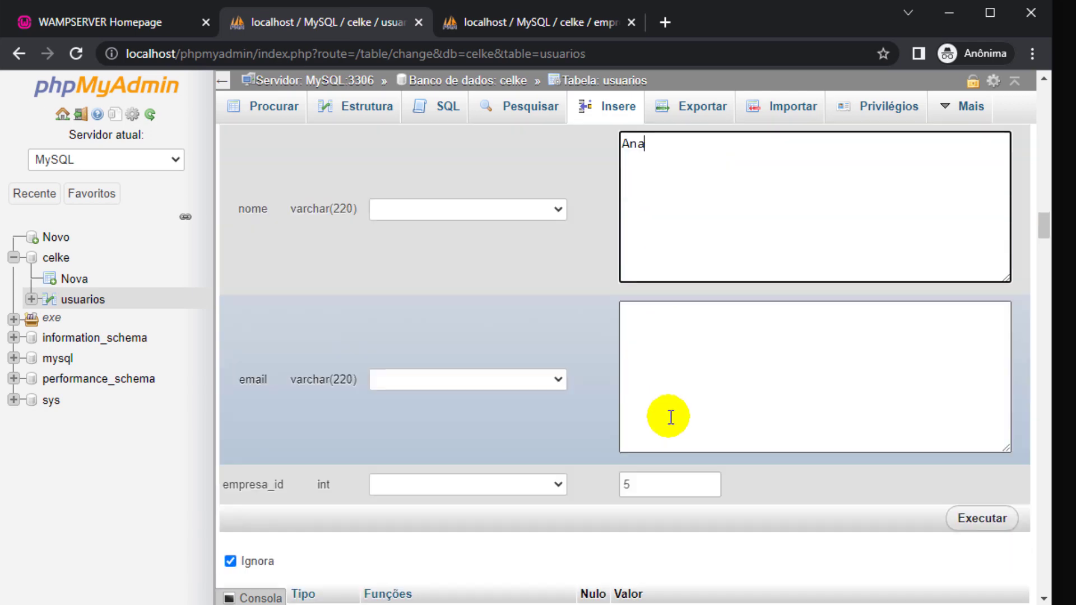
{"action": "left_click", "coordinate": [667, 413]}
{"action": "left_click", "coordinate": [513, 28]}
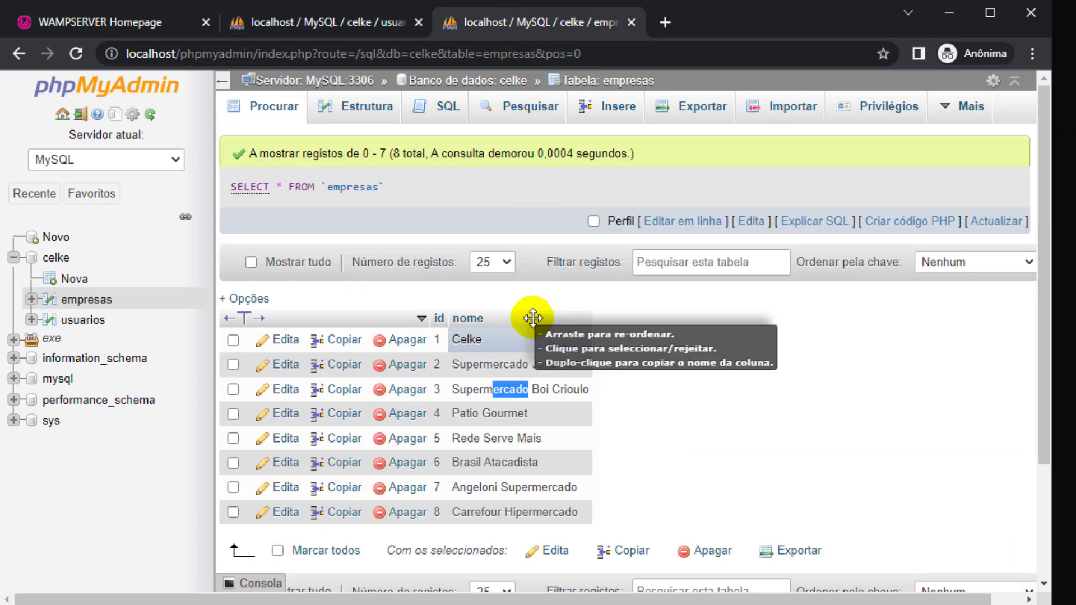
{"action": "left_click", "coordinate": [321, 28]}
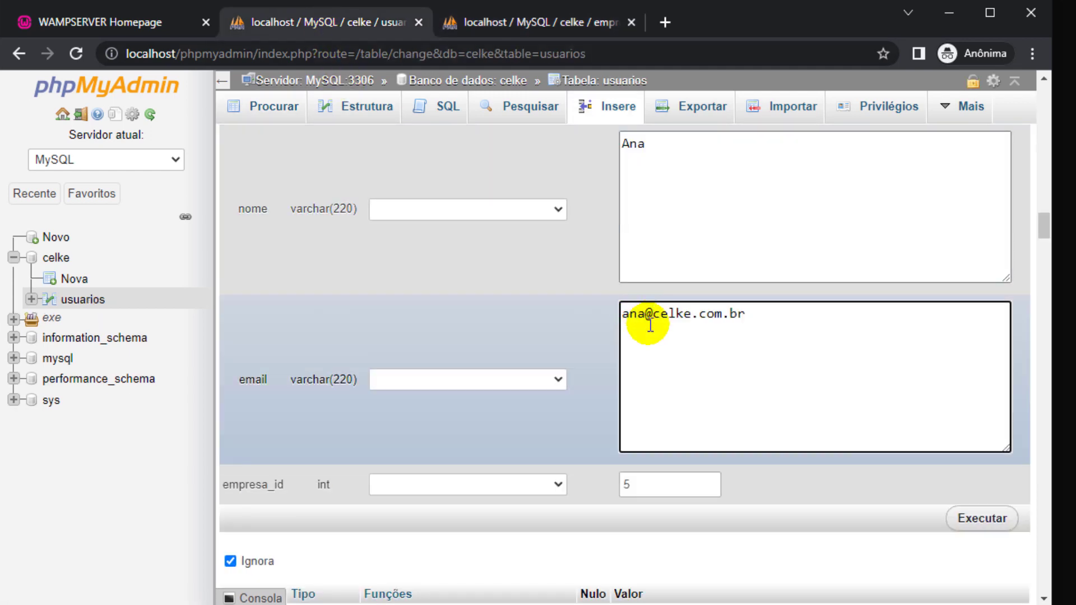
{"action": "left_click_drag", "start_coordinate": [648, 143], "coordinate": [624, 141]}
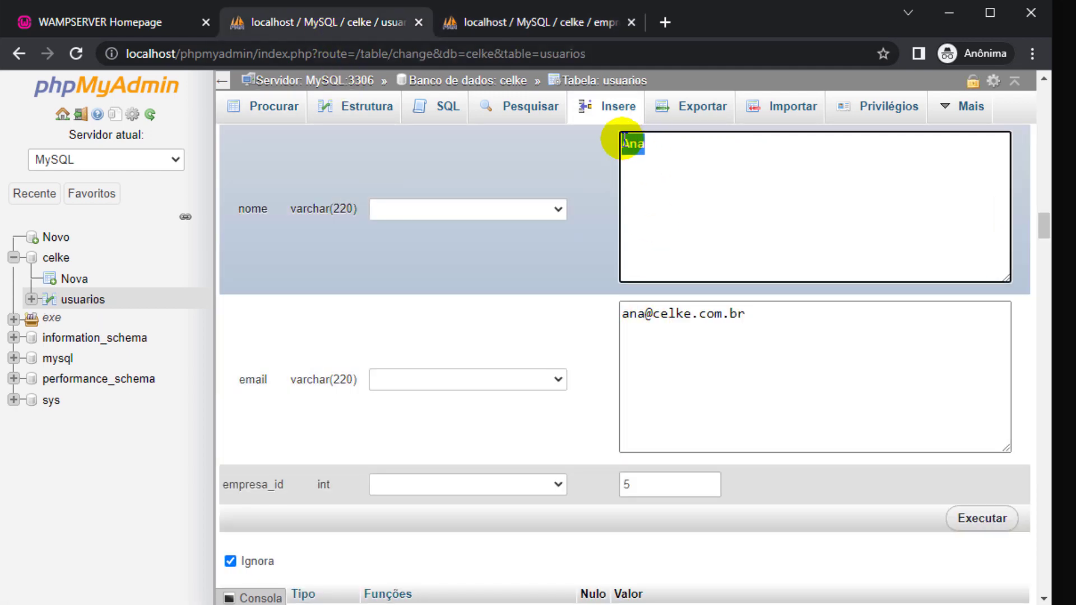
{"action": "scroll", "coordinate": [625, 164], "scroll_direction": "down", "scroll_amount": 3}
{"action": "scroll", "coordinate": [675, 360], "scroll_direction": "up", "scroll_amount": 4}
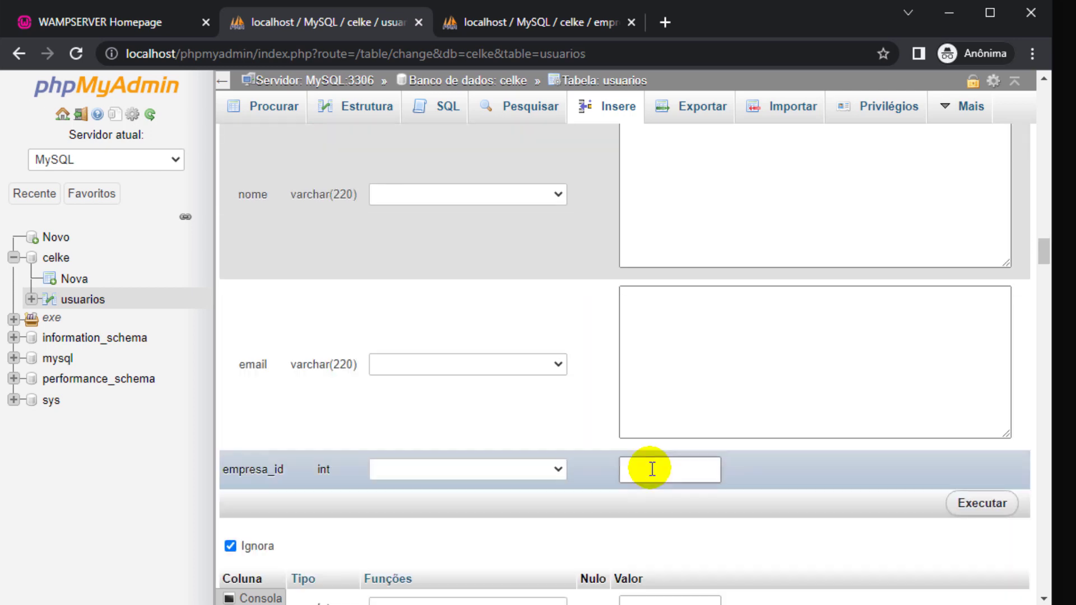
{"action": "key", "text": "ctrl+Tab"}
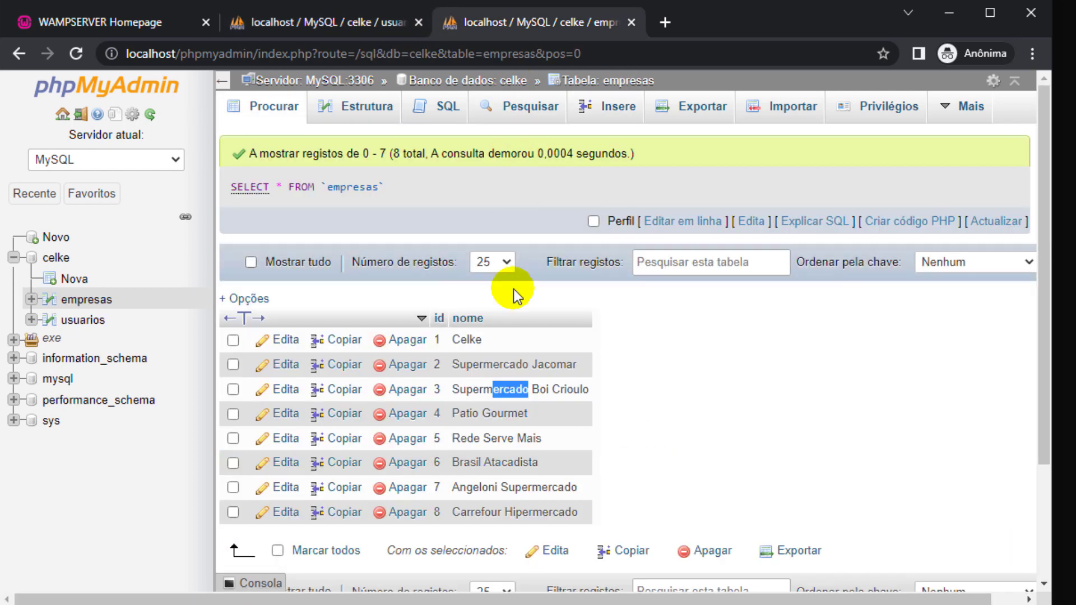
{"action": "left_click", "coordinate": [355, 32]}
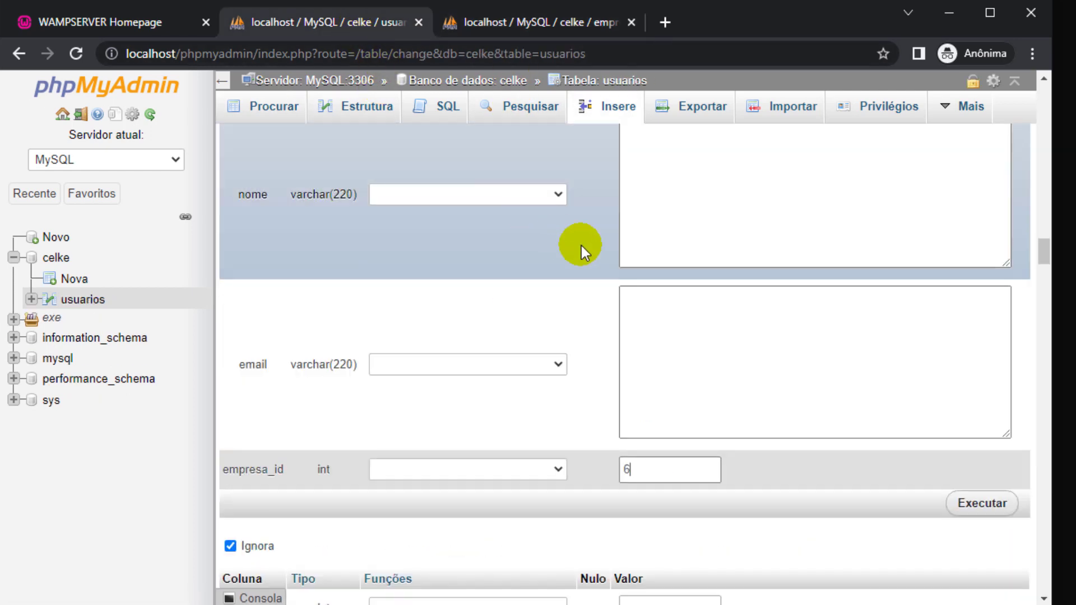
Fill in one more user's name and e-mail address.
{"action": "left_click", "coordinate": [666, 236]}
{"action": "scroll", "coordinate": [667, 235], "scroll_direction": "up", "scroll_amount": 2}
{"action": "type", "text": "Aline"}
{"action": "scroll", "coordinate": [666, 240], "scroll_direction": "down", "scroll_amount": 3}
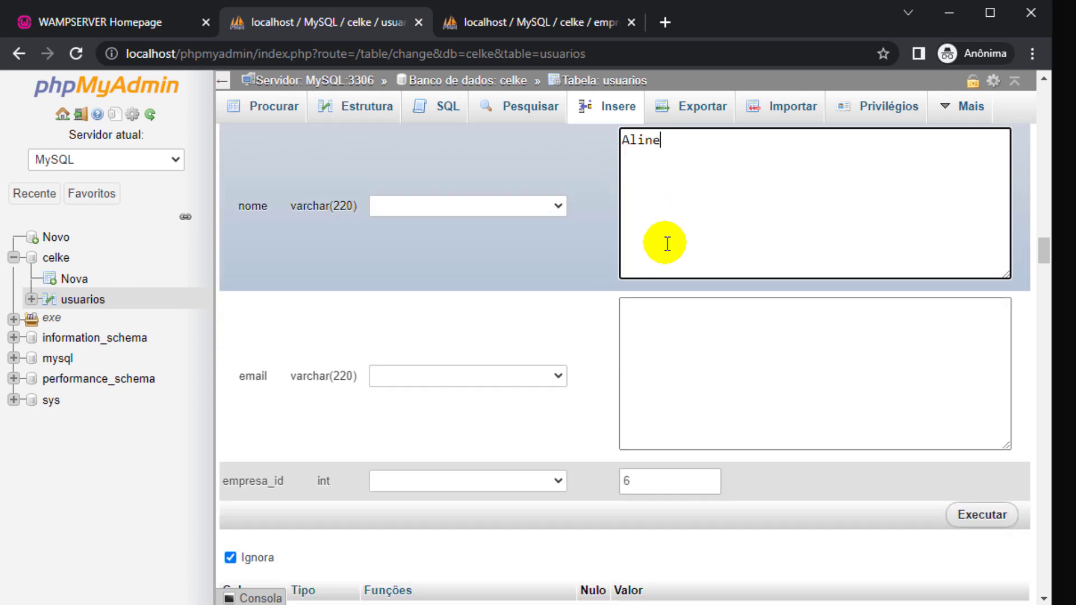
{"action": "left_click", "coordinate": [680, 265]}
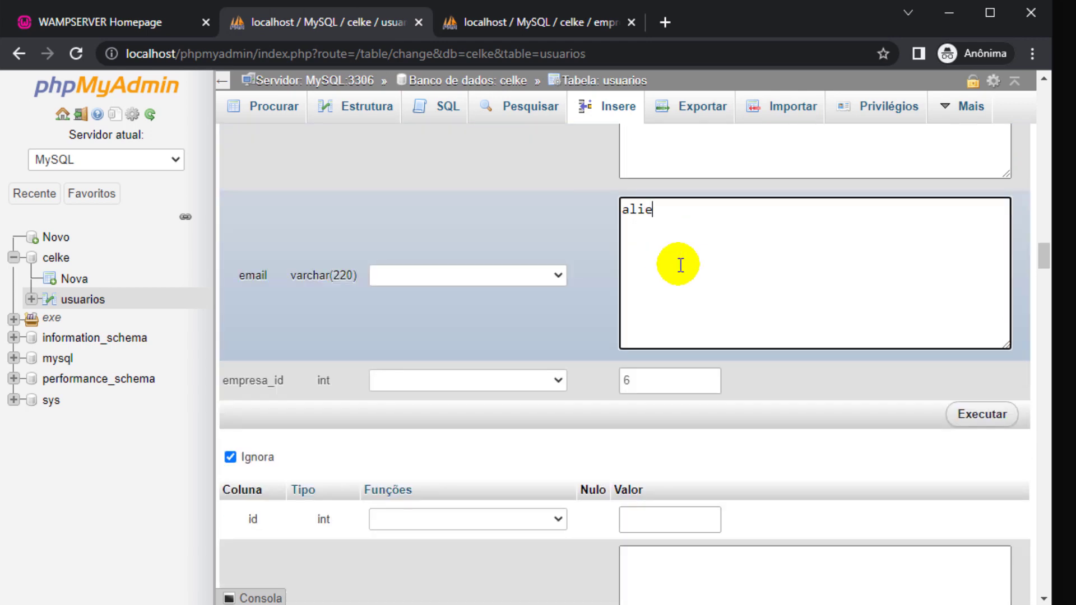
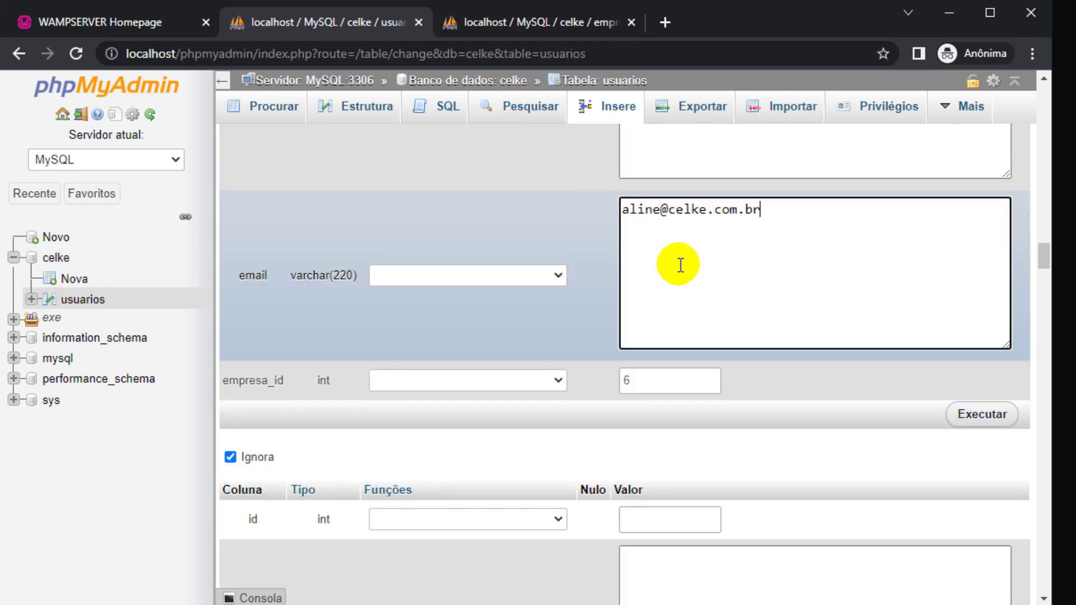
{"action": "left_click", "coordinate": [529, 18]}
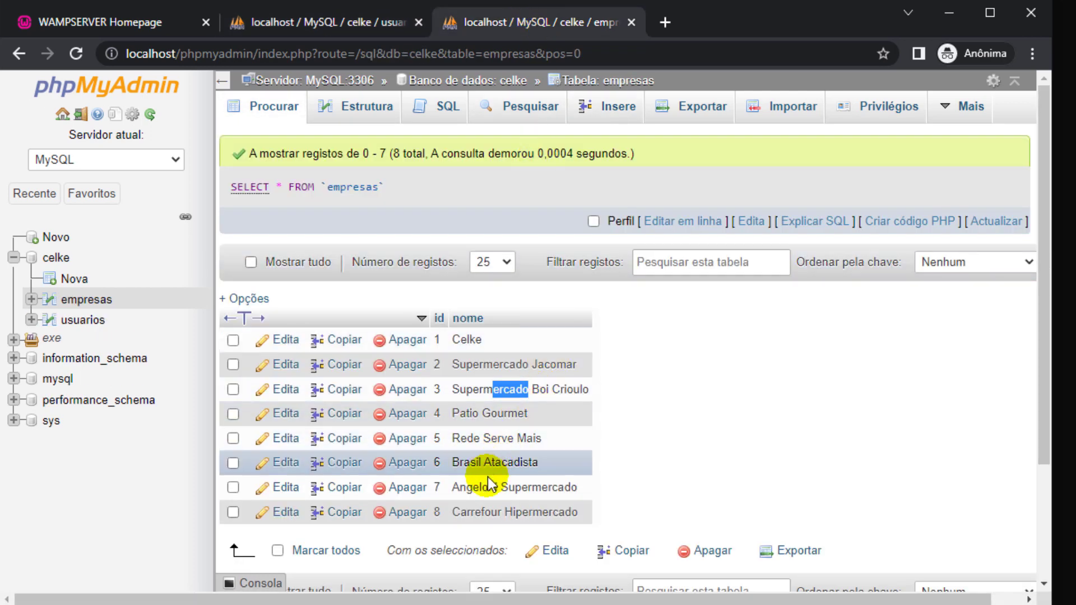
{"action": "left_click", "coordinate": [355, 24]}
{"action": "scroll", "coordinate": [651, 320], "scroll_direction": "down", "scroll_amount": 6}
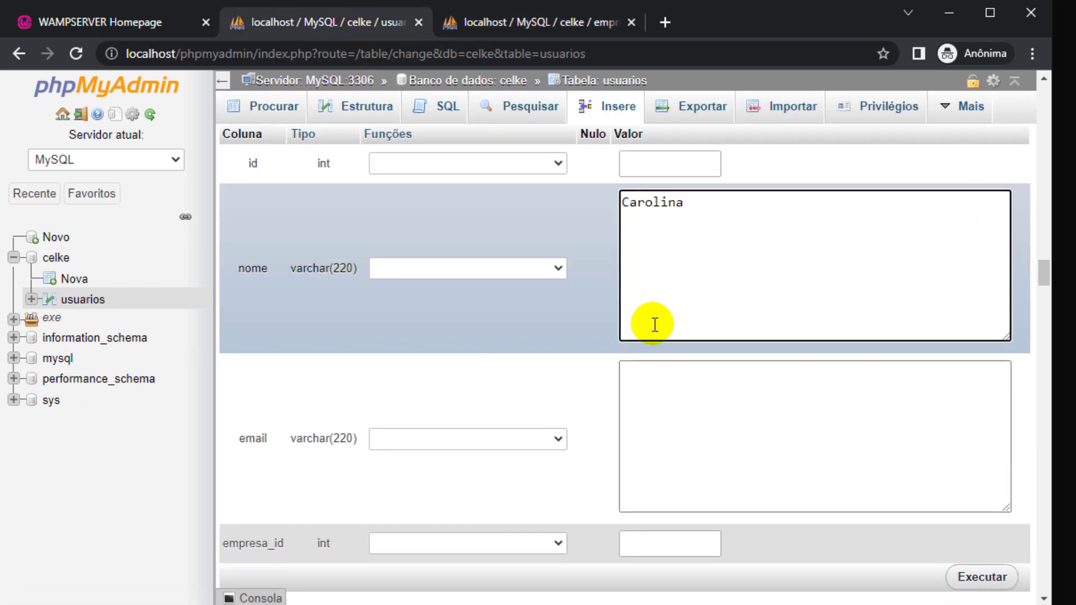
Type the following user's e-mail, fixing a typo, and check company ids.
{"action": "left_click", "coordinate": [655, 391]}
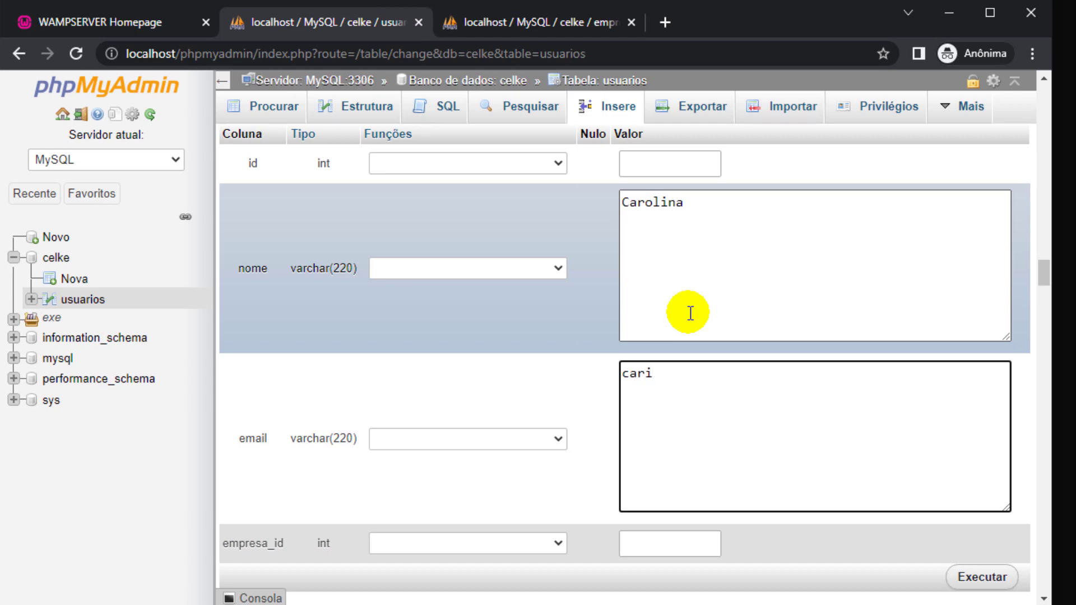
{"action": "scroll", "coordinate": [687, 317], "scroll_direction": "down", "scroll_amount": 2}
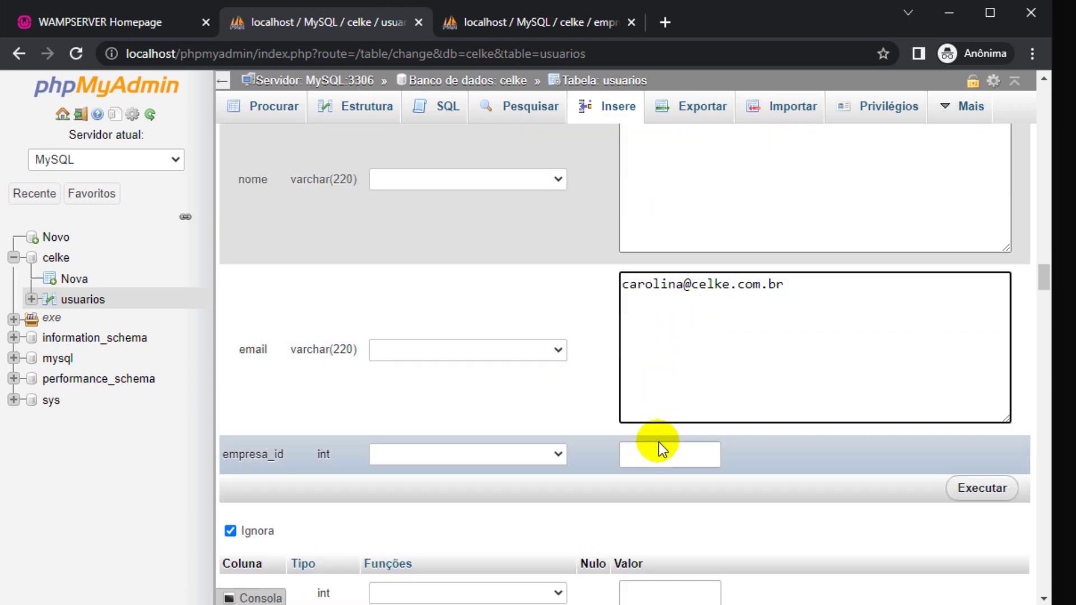
{"action": "left_click", "coordinate": [659, 454]}
{"action": "left_click", "coordinate": [596, 25]}
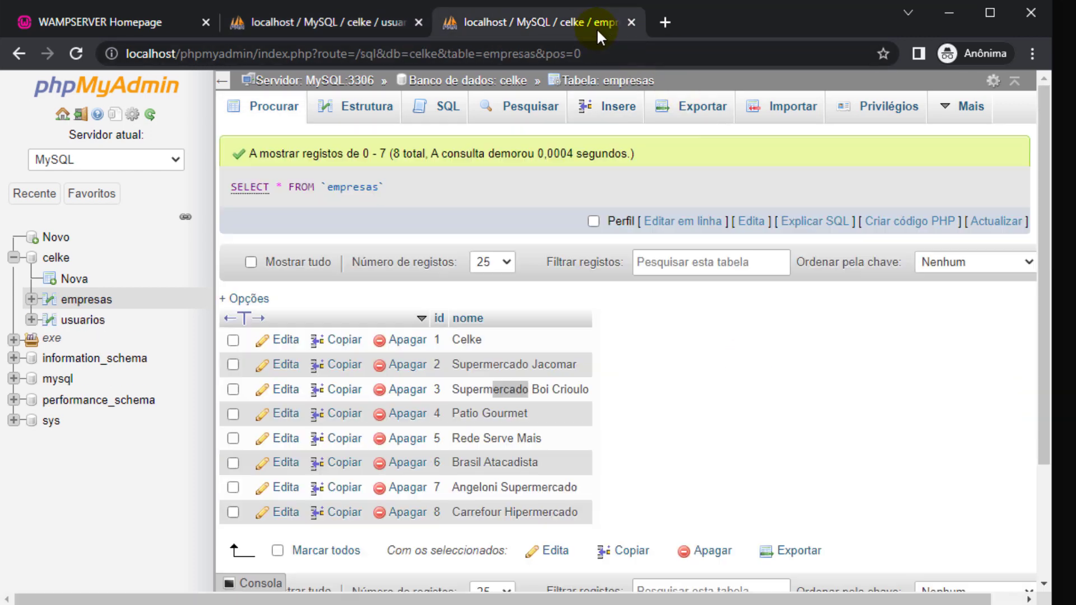
{"action": "key", "text": "ctrl+shift+Tab"}
Enter the last user's name and fill their empresa_id with 8.
{"action": "left_click", "coordinate": [673, 221]}
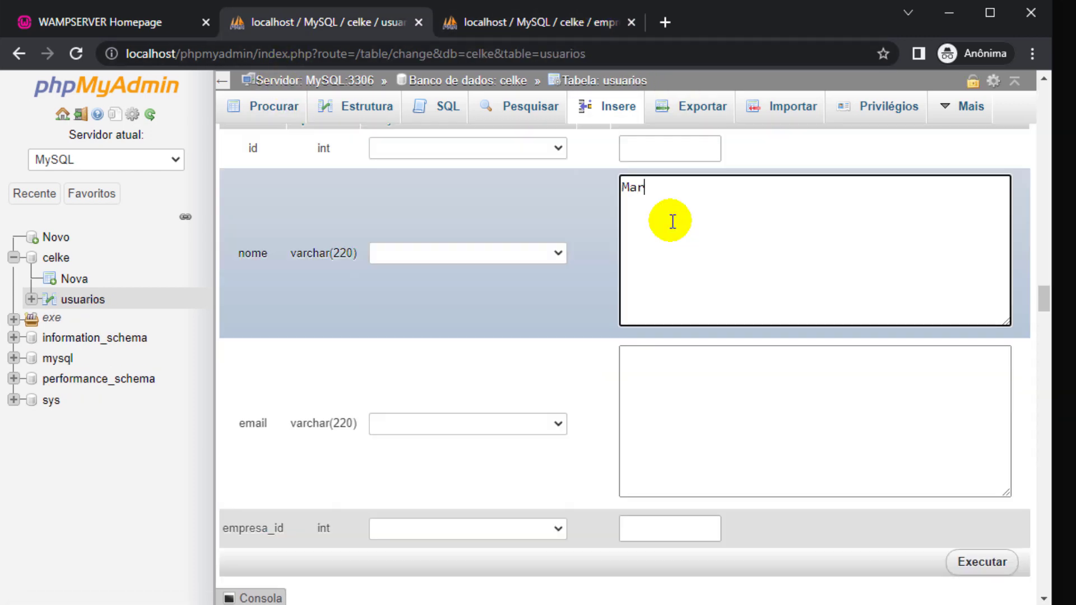
{"action": "type", "text": "Maria"}
{"action": "scroll", "coordinate": [673, 222], "scroll_direction": "down", "scroll_amount": 4}
{"action": "left_click", "coordinate": [666, 270]}
Run the insert of the nine user rows and browse the usuarios table.
{"action": "type", "text": "8"}
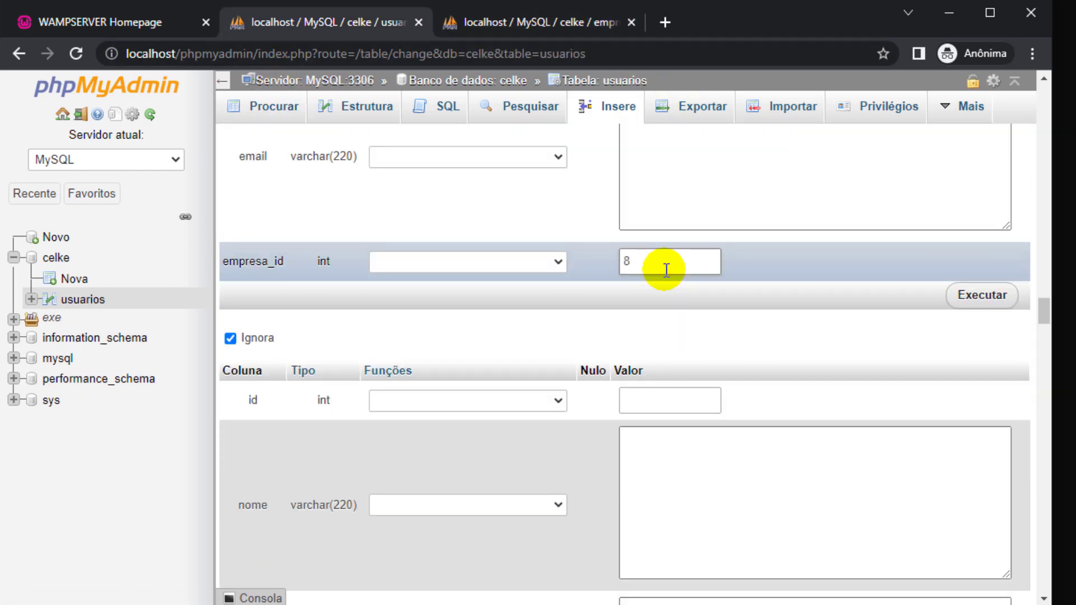
{"action": "left_click", "coordinate": [987, 298]}
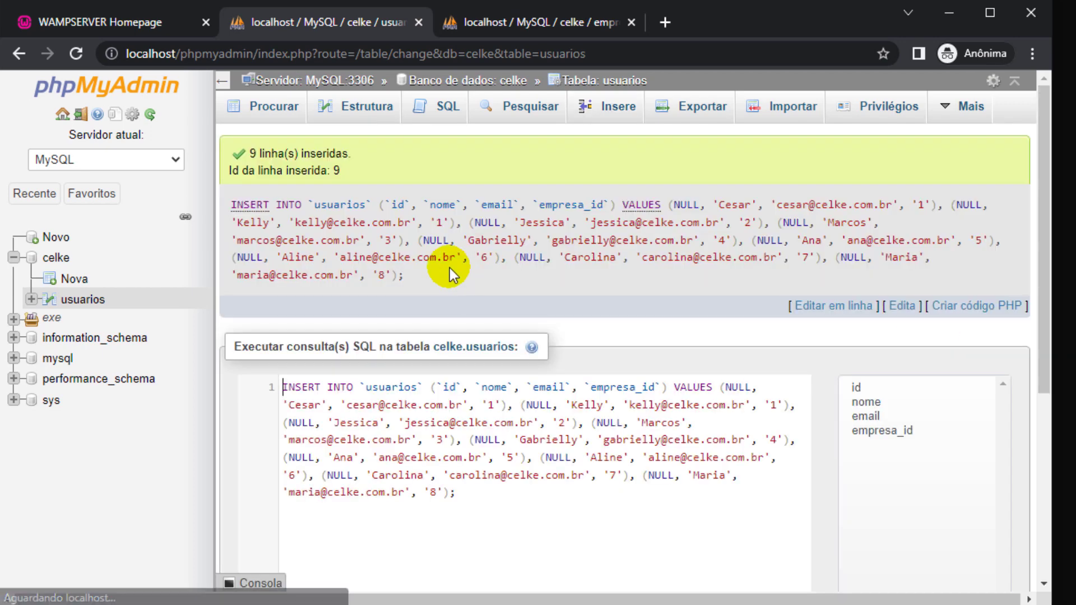
{"action": "left_click", "coordinate": [281, 107]}
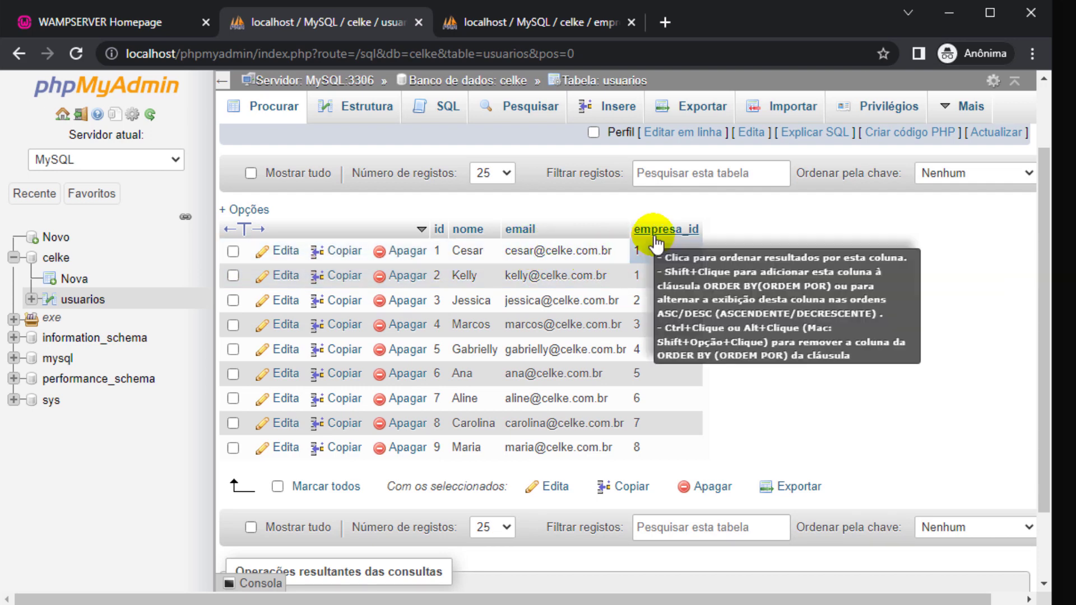
Compare the usuarios empresa_id values against the eight empresas rows.
{"action": "left_click", "coordinate": [510, 24]}
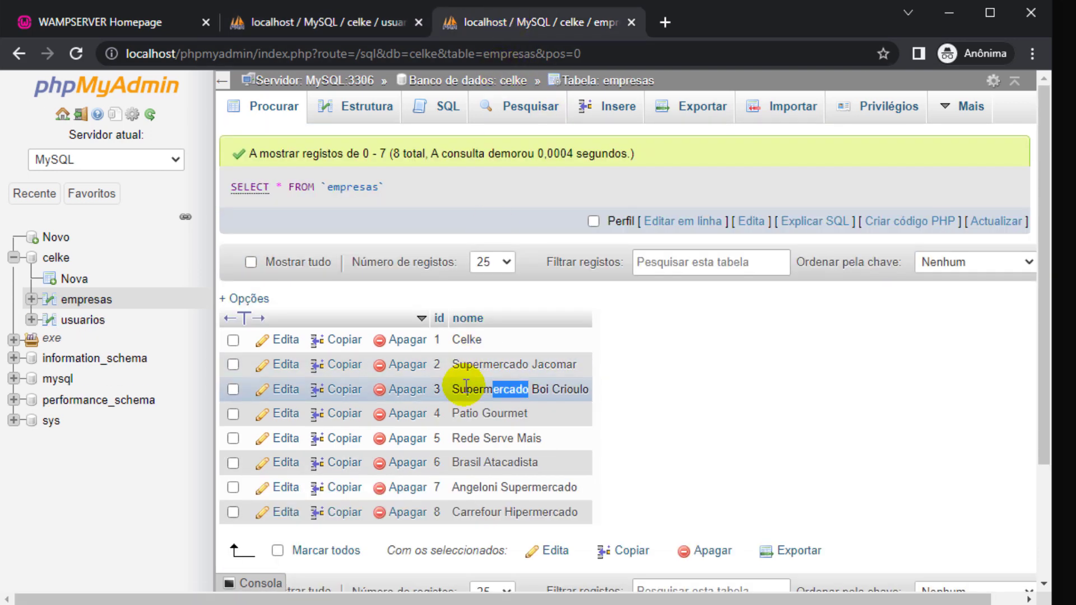
{"action": "left_click", "coordinate": [365, 26]}
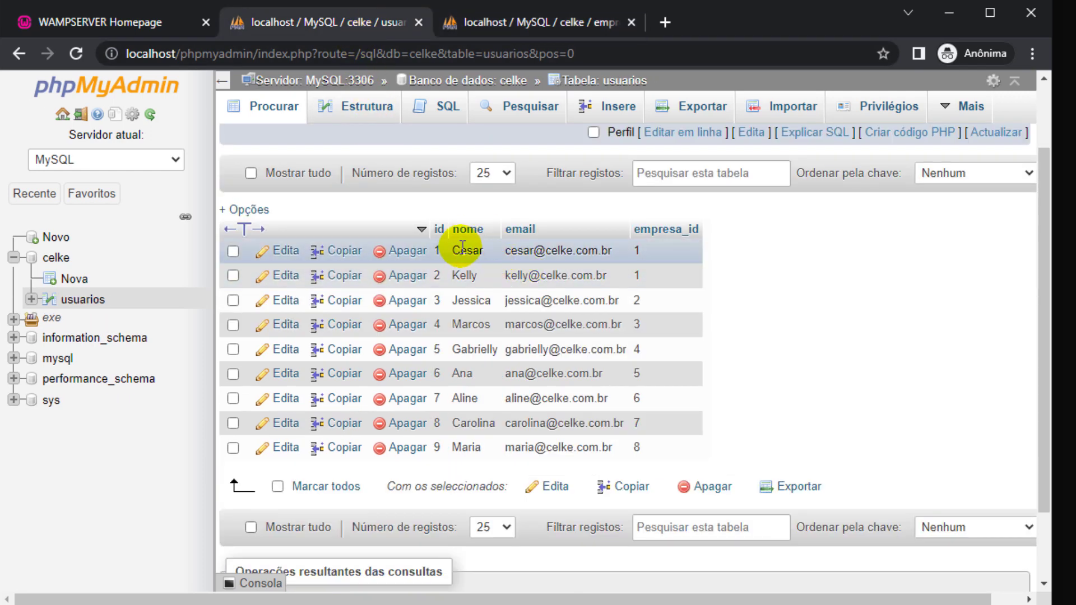
{"action": "left_click_drag", "start_coordinate": [462, 250], "coordinate": [478, 250]}
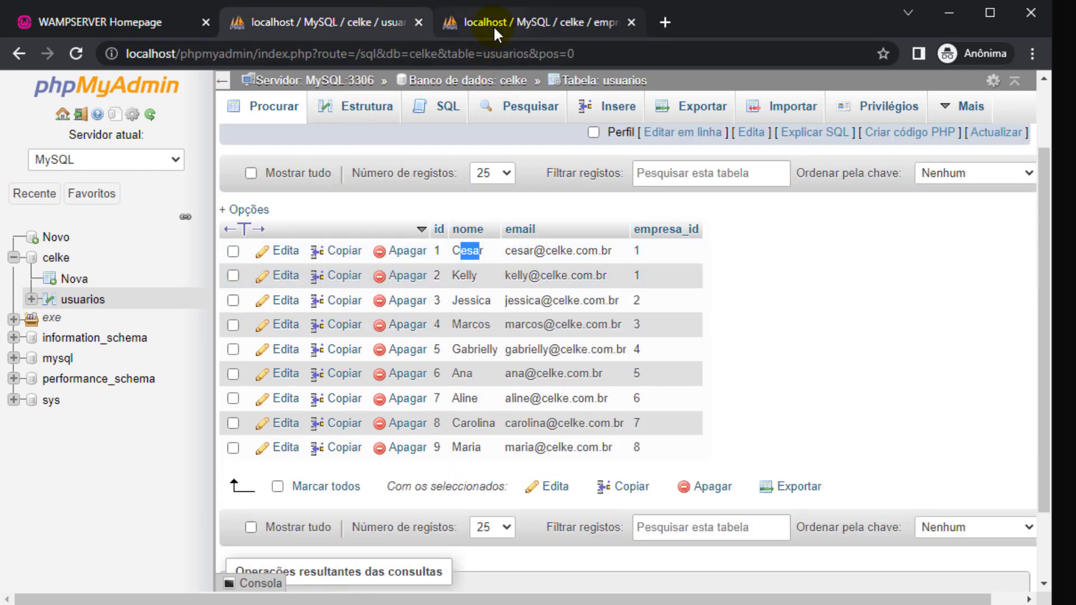
{"action": "left_click", "coordinate": [496, 34]}
{"action": "left_click_drag", "start_coordinate": [466, 365], "coordinate": [509, 364]}
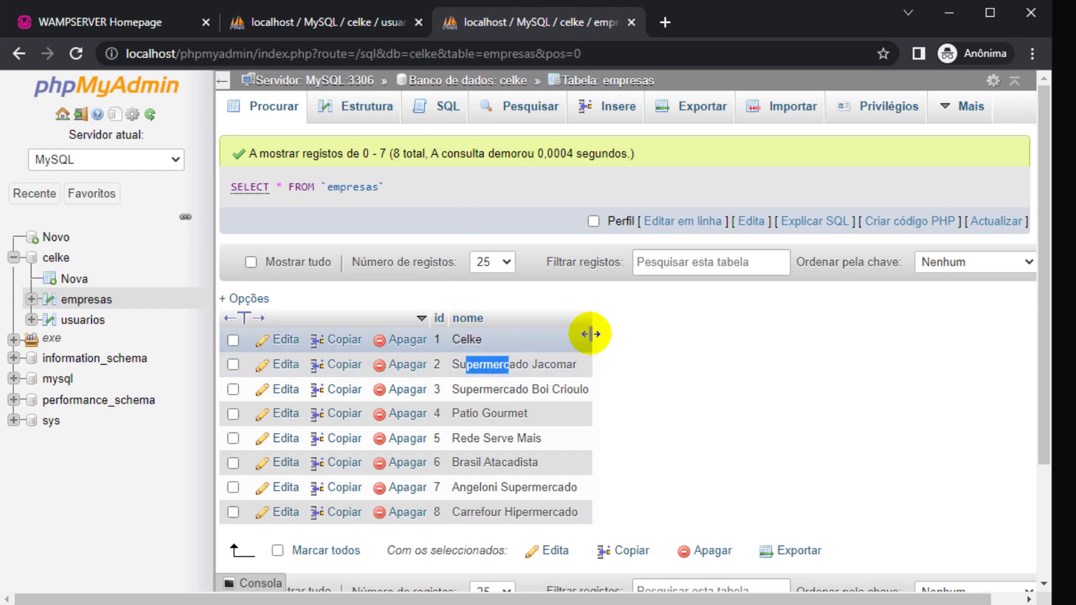
{"action": "left_click_drag", "start_coordinate": [1051, 188], "coordinate": [1024, 200]}
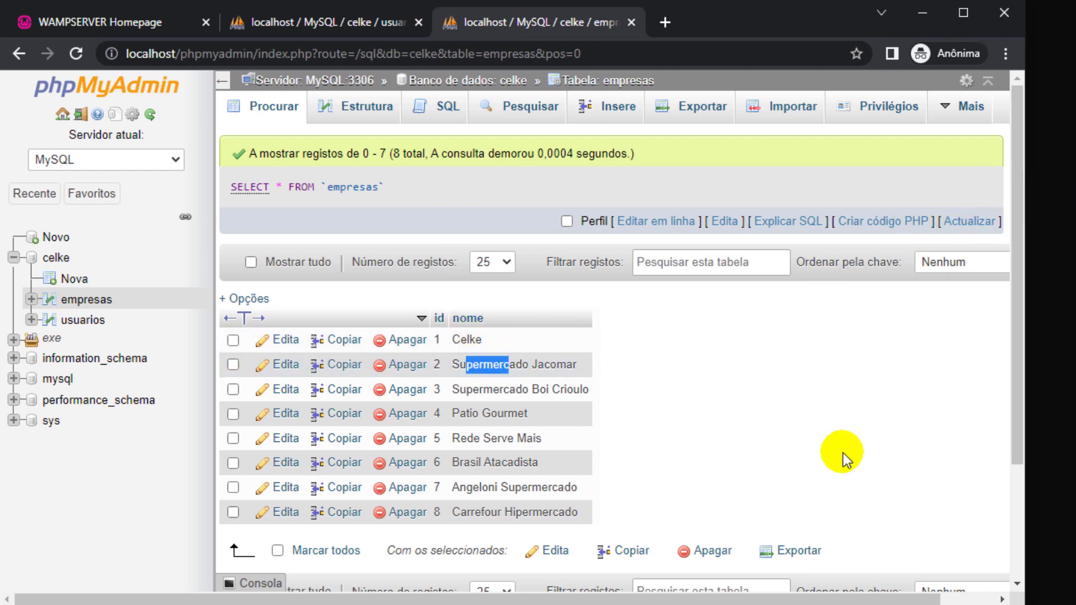
{"action": "key", "text": "alt+Tab"}
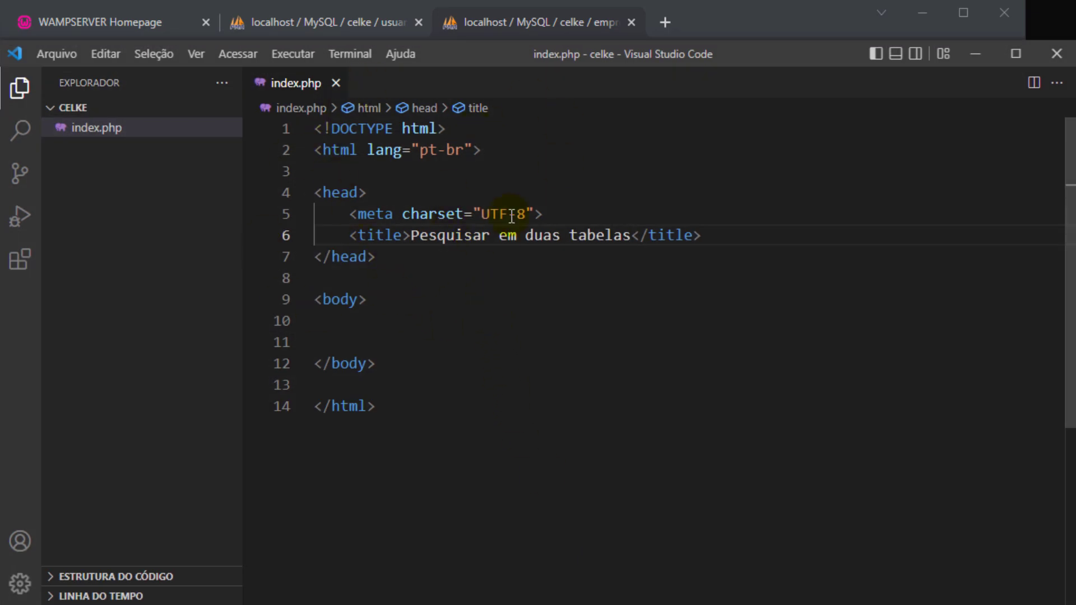
Create a new file named conexao.php in the celke project.
{"action": "left_click", "coordinate": [164, 171]}
{"action": "left_click", "coordinate": [168, 111]}
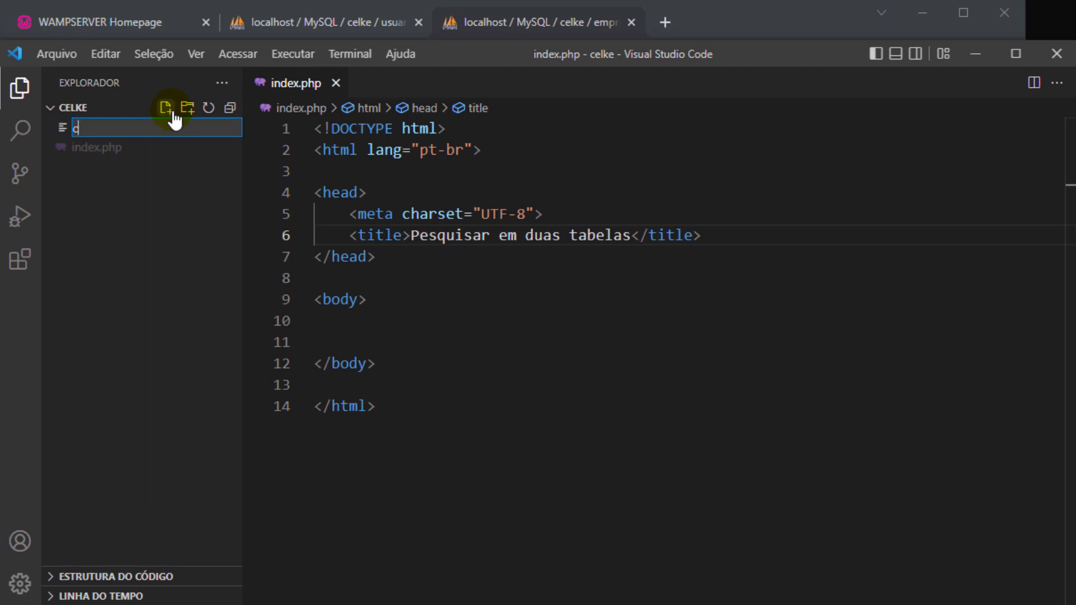
{"action": "type", "text": "conexao.php"}
{"action": "key", "text": "Return"}
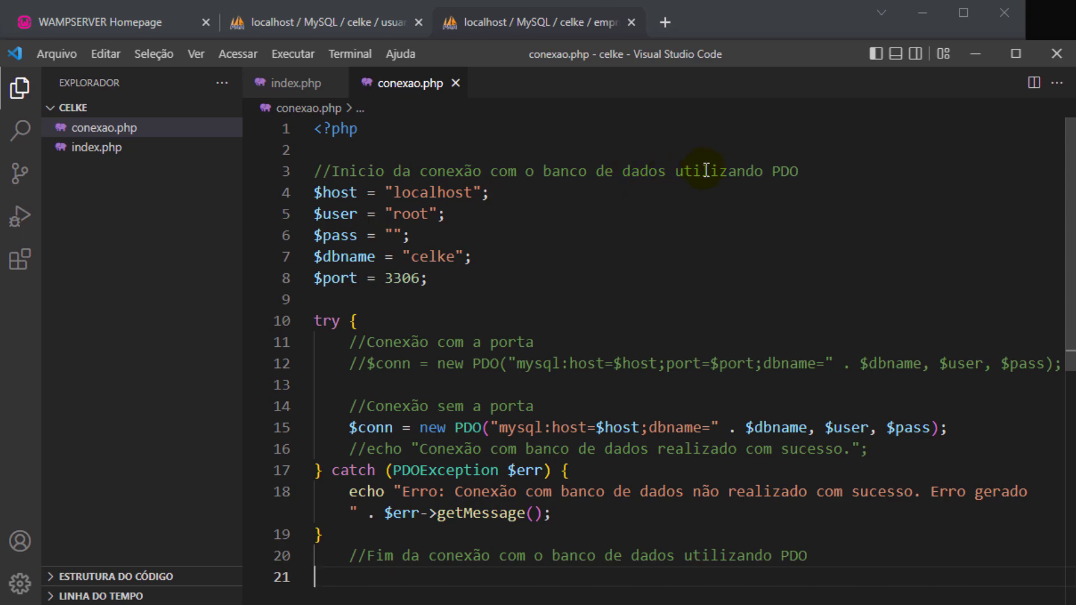
Check the host localhost and user root in conexao.php against phpMyAdmin's server settings.
{"action": "left_click", "coordinate": [414, 197]}
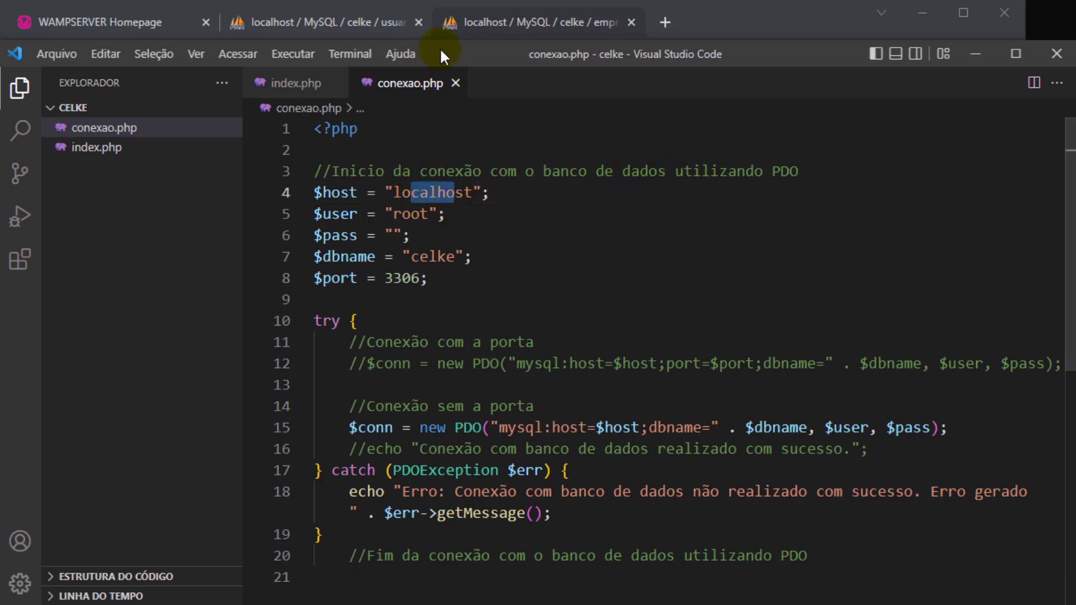
{"action": "left_click", "coordinate": [448, 22]}
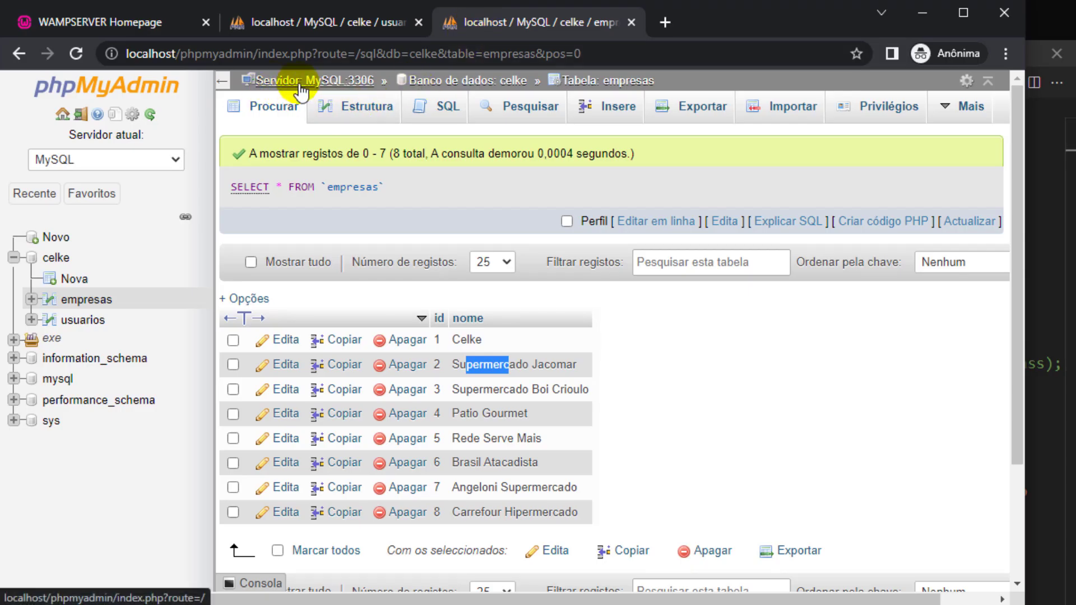
{"action": "left_click", "coordinate": [1038, 157]}
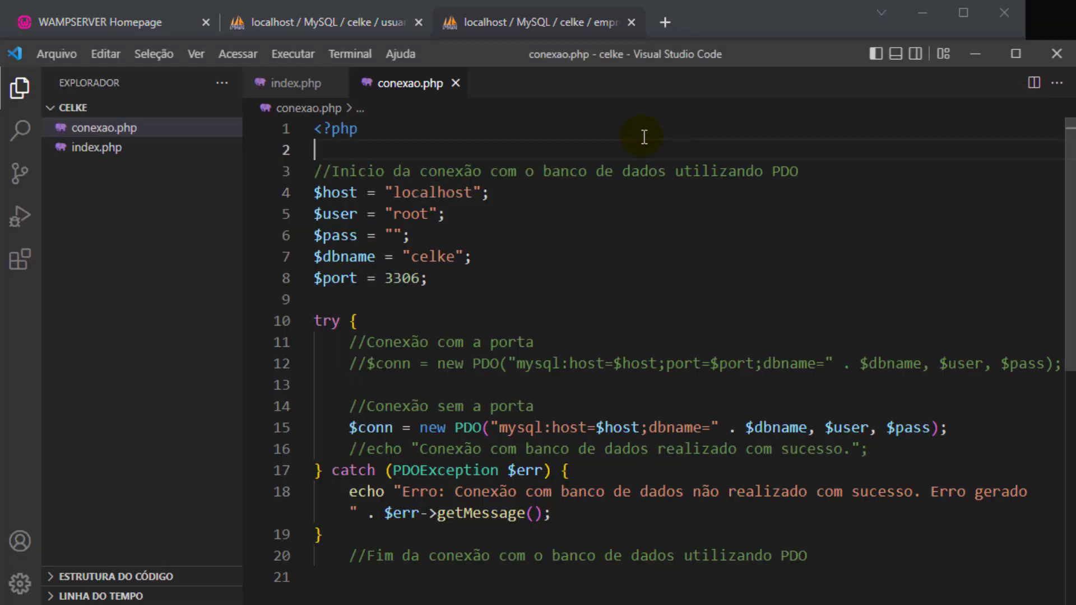
{"action": "double_click", "coordinate": [411, 213]}
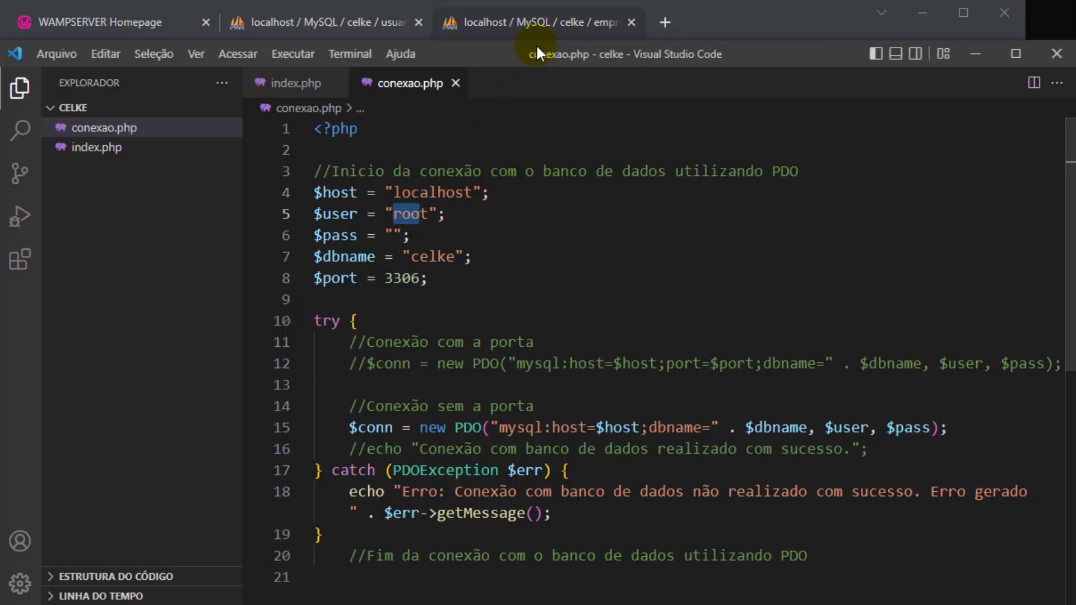
{"action": "left_click", "coordinate": [536, 30]}
{"action": "left_click_drag", "start_coordinate": [1023, 184], "coordinate": [1005, 184]}
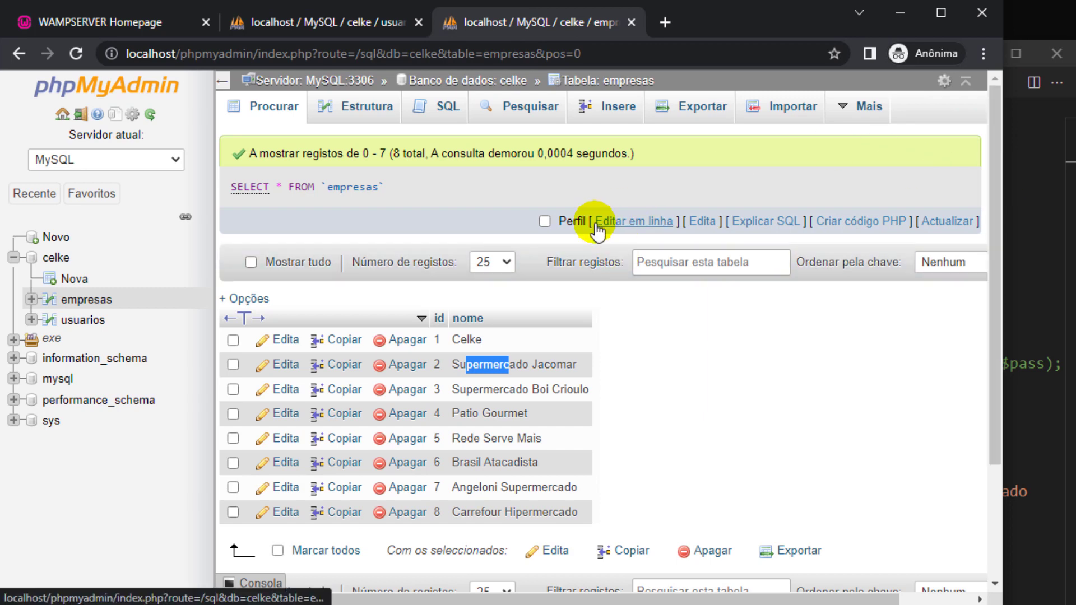
{"action": "left_click", "coordinate": [1017, 230]}
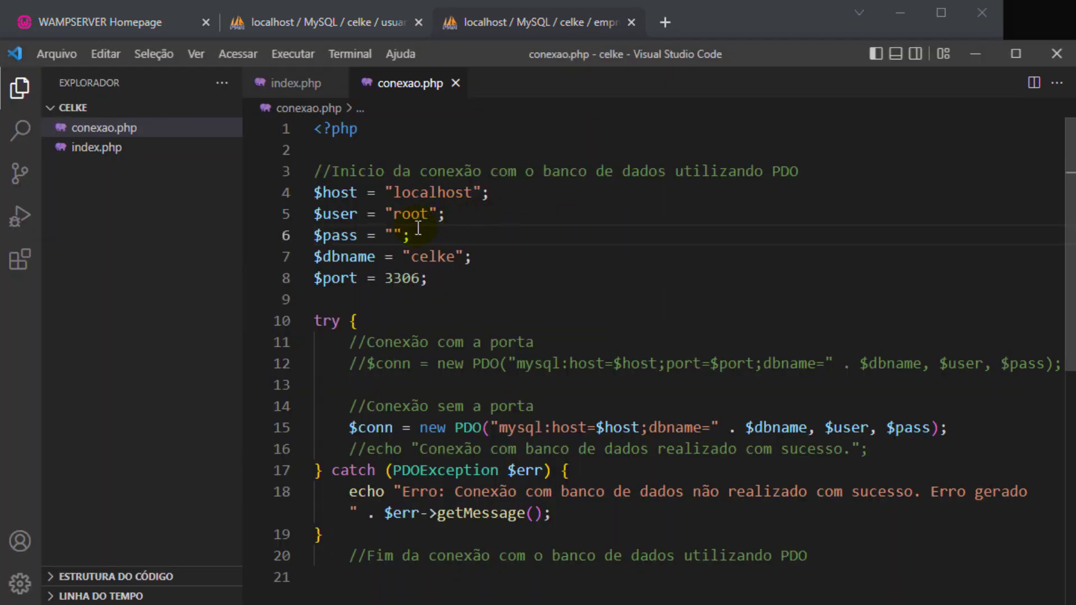
{"action": "left_click", "coordinate": [540, 26]}
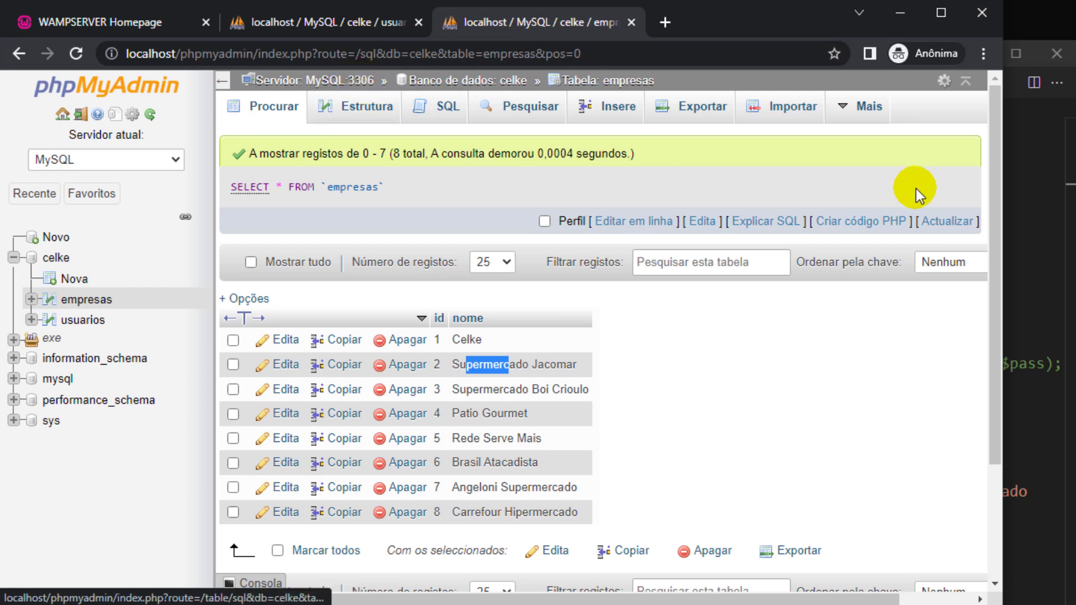
{"action": "left_click", "coordinate": [1037, 196]}
Uncomment the success echo on line 16 and save conexao.php.
{"action": "left_click_drag", "start_coordinate": [385, 278], "coordinate": [491, 275]}
{"action": "scroll", "coordinate": [428, 320], "scroll_direction": "down", "scroll_amount": 1}
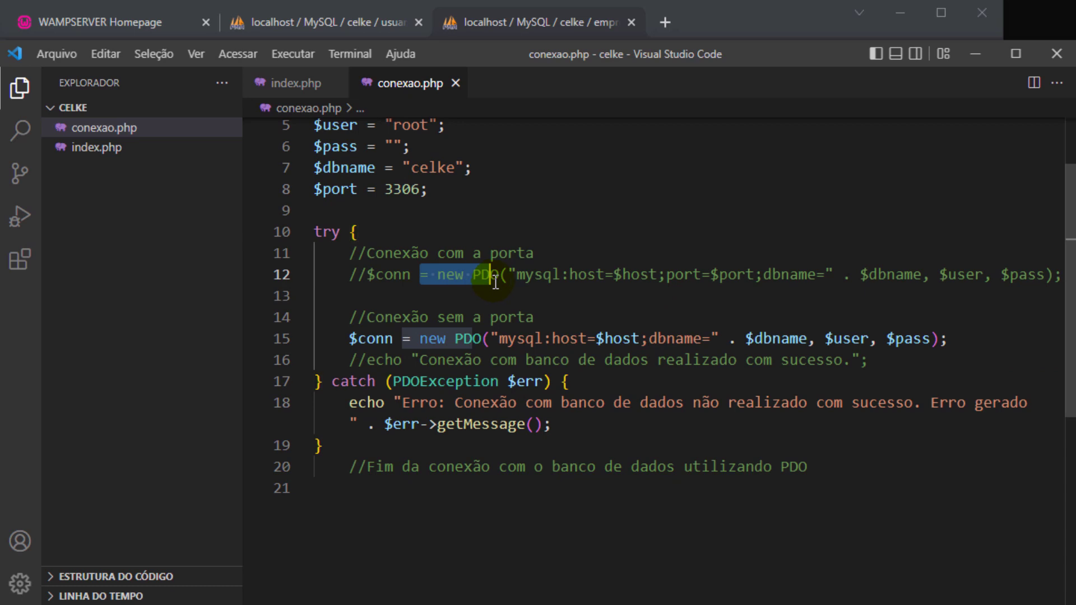
{"action": "double_click", "coordinate": [467, 338]}
{"action": "left_click", "coordinate": [363, 360]}
{"action": "key", "text": "BackSpace"}
{"action": "key", "text": "BackSpace"}
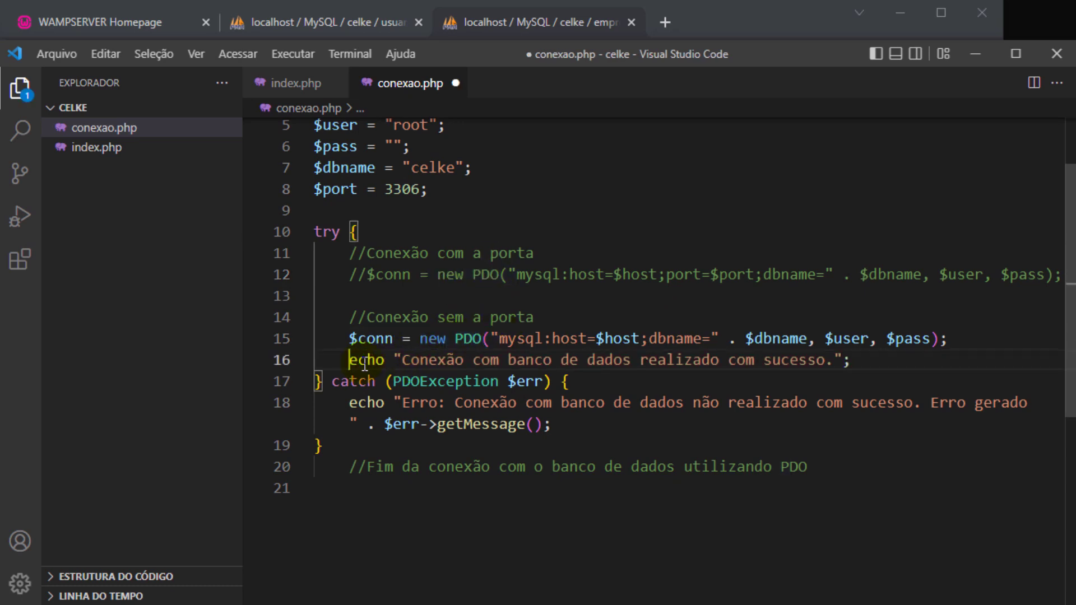
{"action": "key", "text": "ctrl+s"}
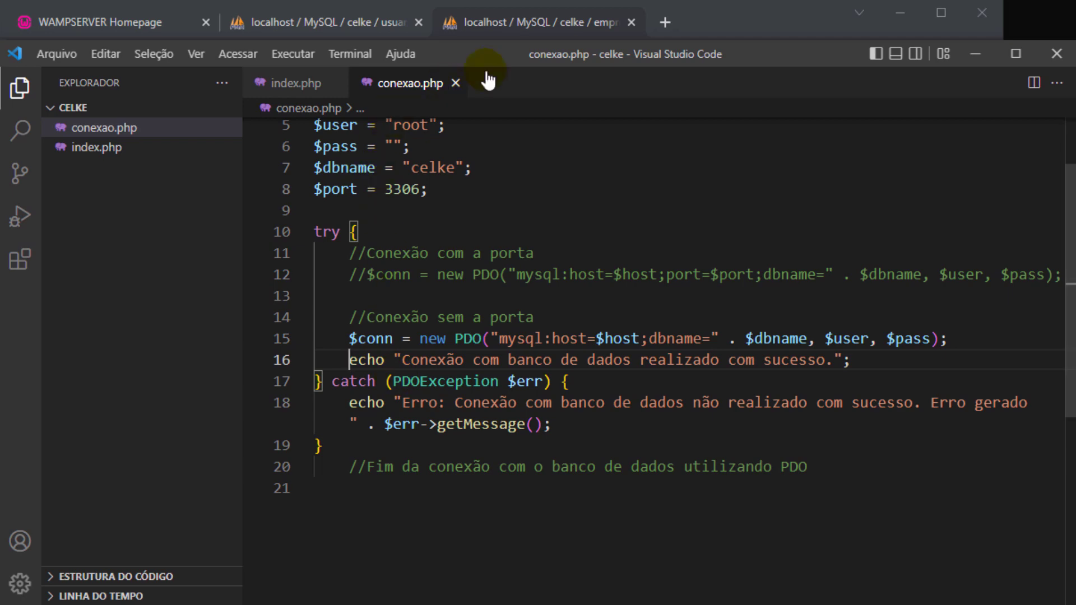
{"action": "left_click", "coordinate": [134, 129]}
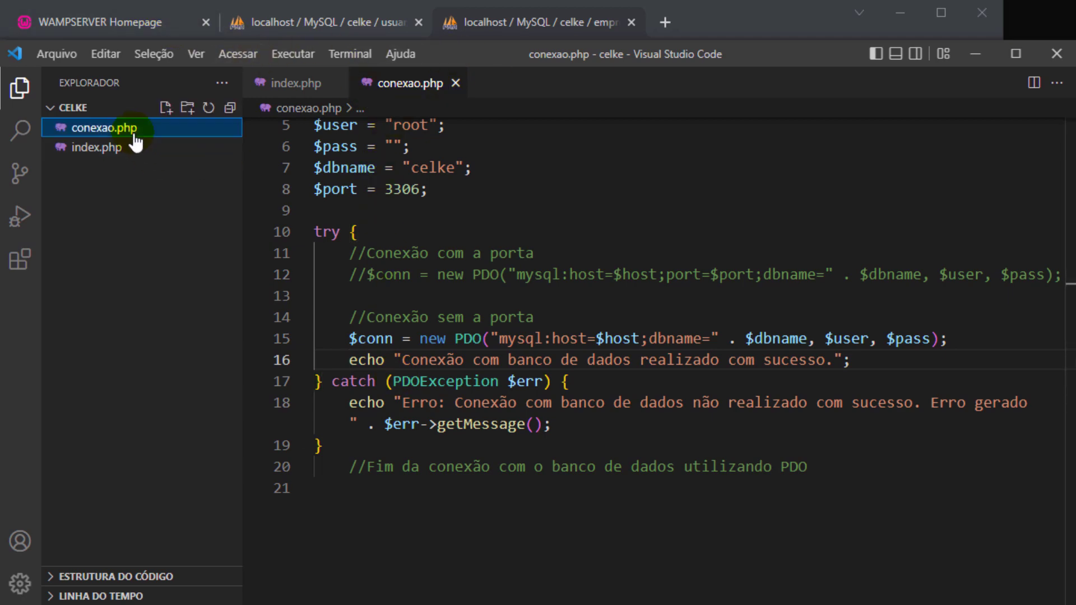
Load localhost/celke/conexao.php in Chrome to show the connection success message.
{"action": "key", "text": "F2"}
{"action": "left_click", "coordinate": [112, 32]}
{"action": "left_click", "coordinate": [112, 33]}
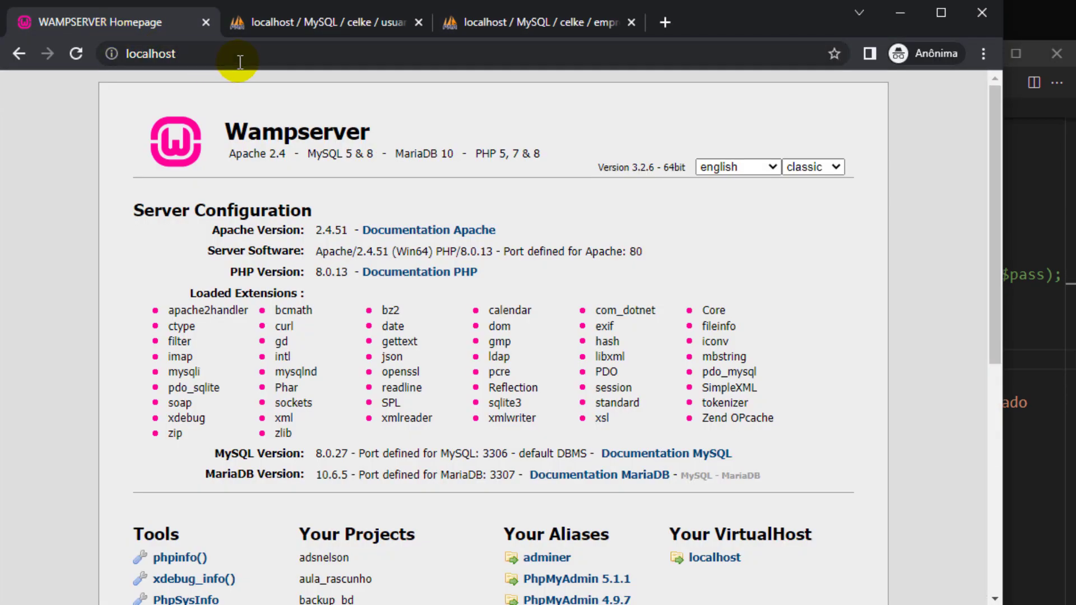
{"action": "left_click", "coordinate": [254, 58]}
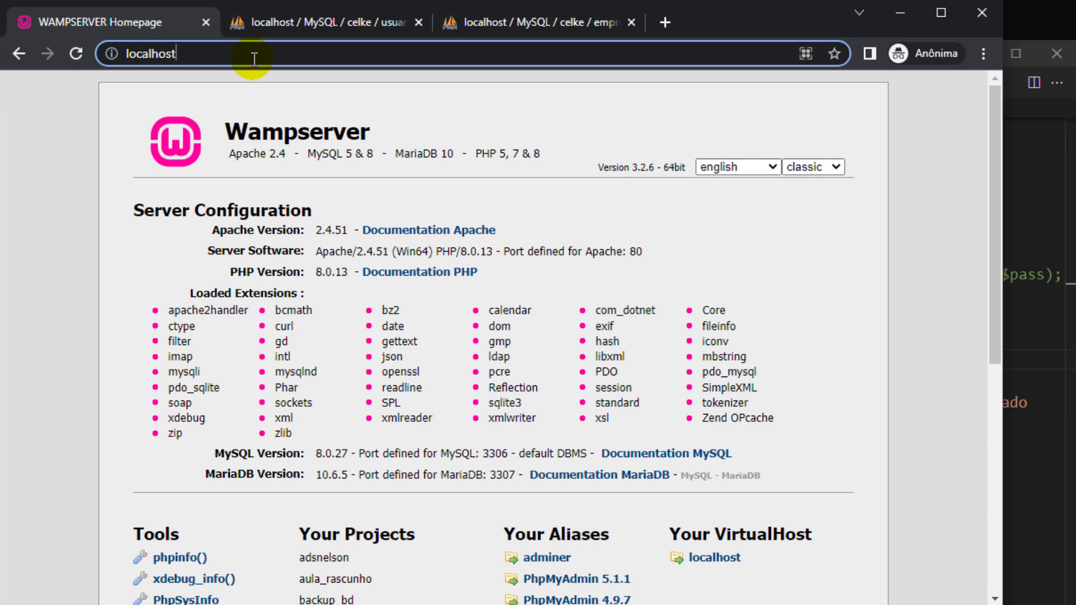
{"action": "type", "text": "/celke/conexao.php"}
{"action": "key", "text": "Return"}
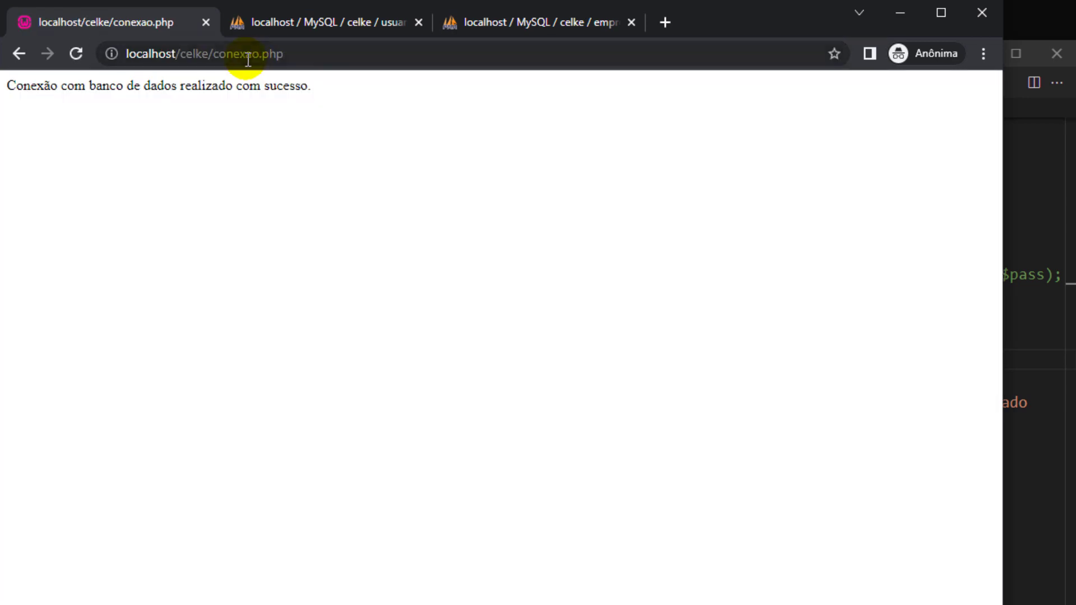